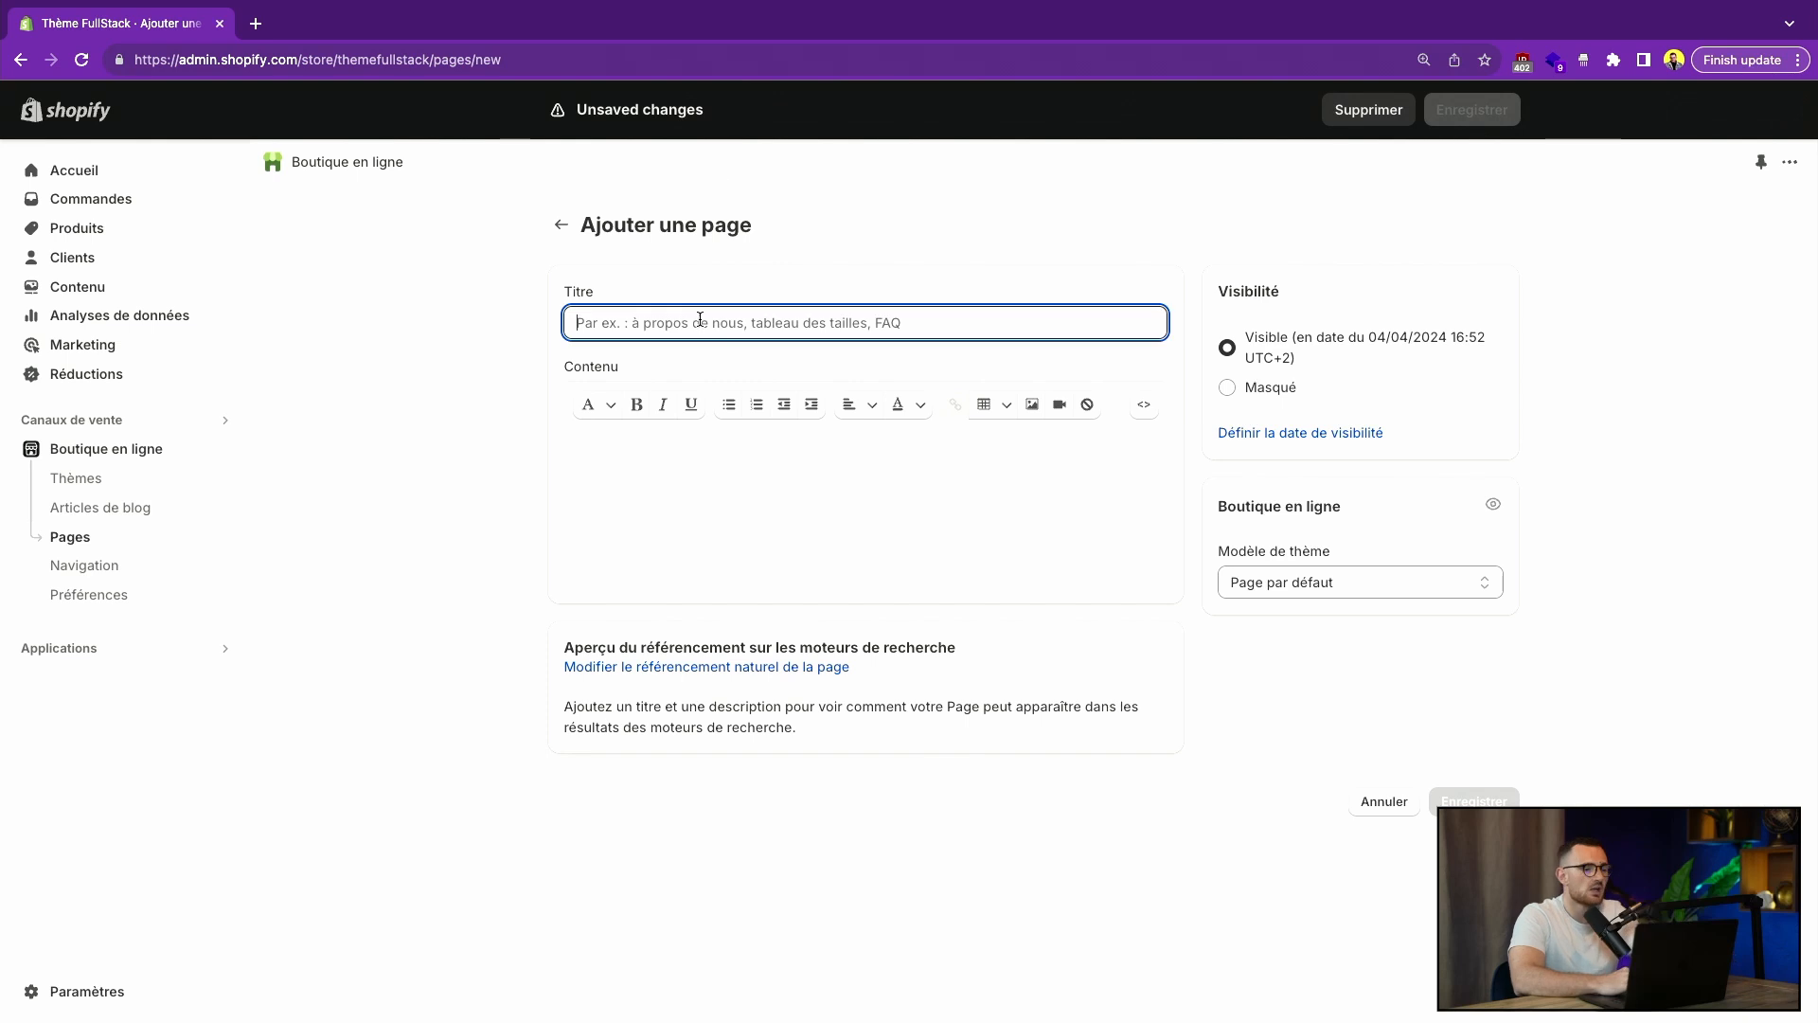
- Title the new page "Un titre" and open its search engine listing for editing
text(Un titre)
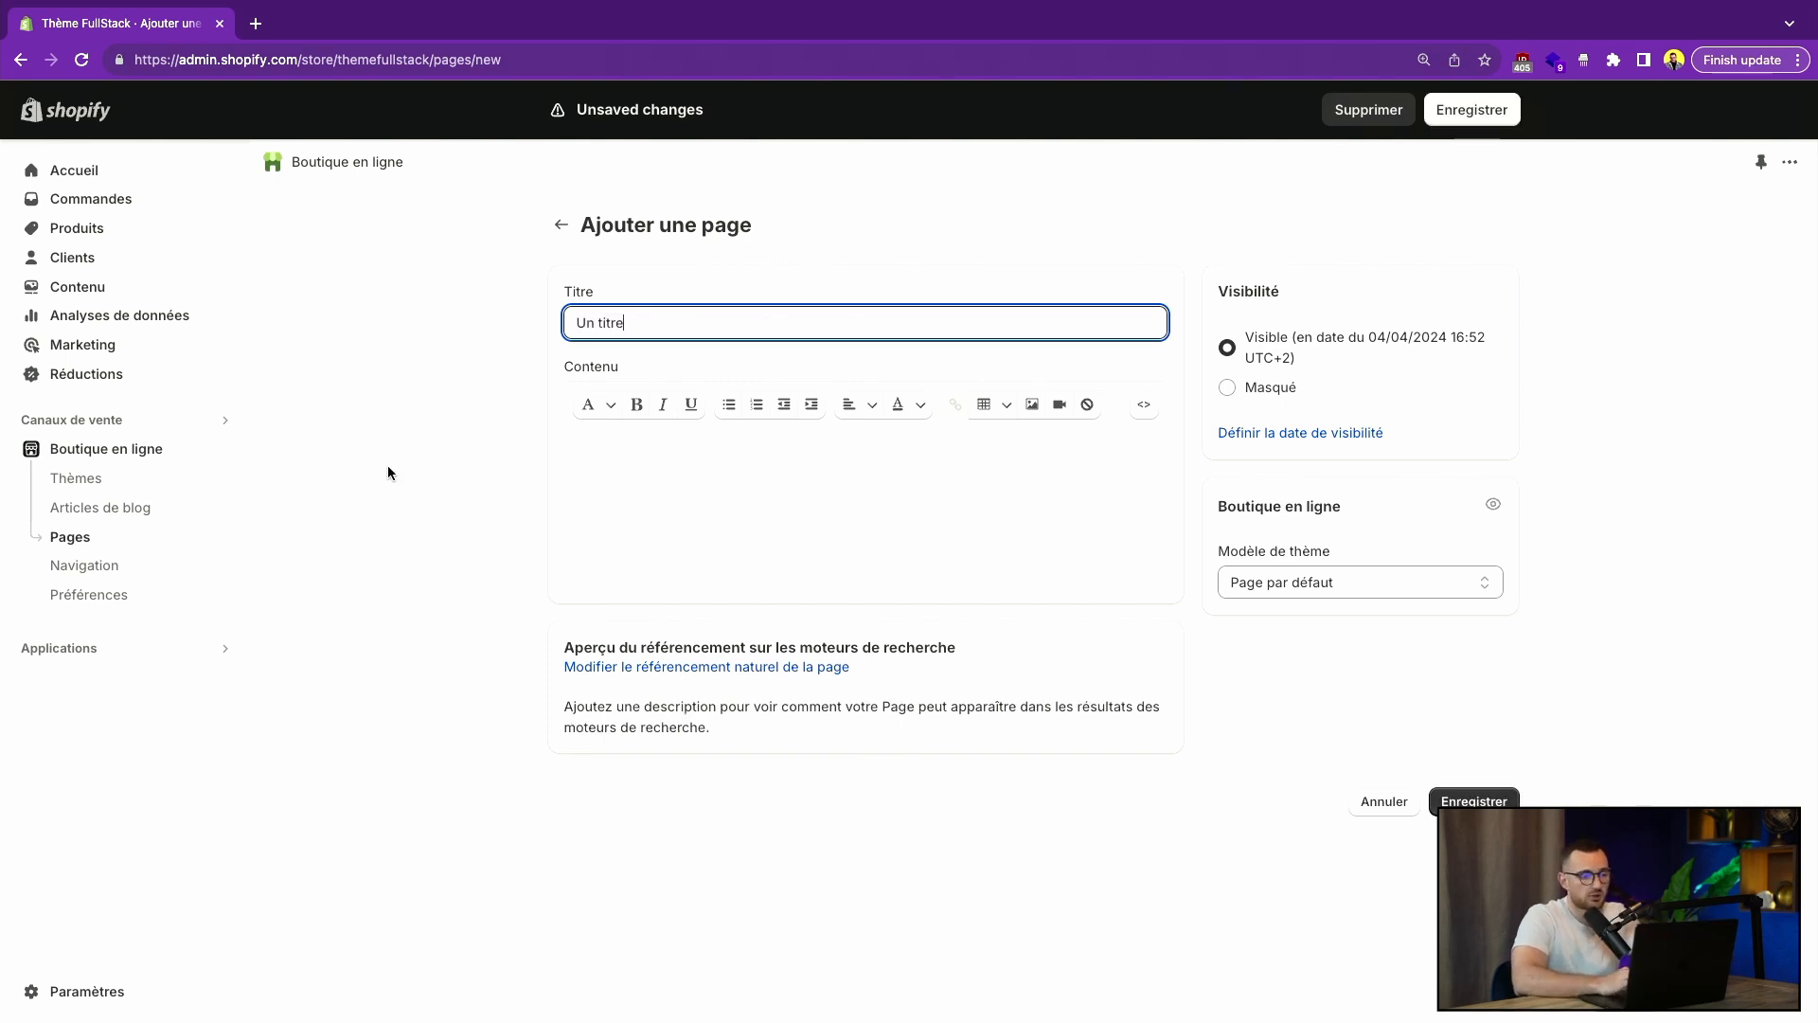
click(388, 471)
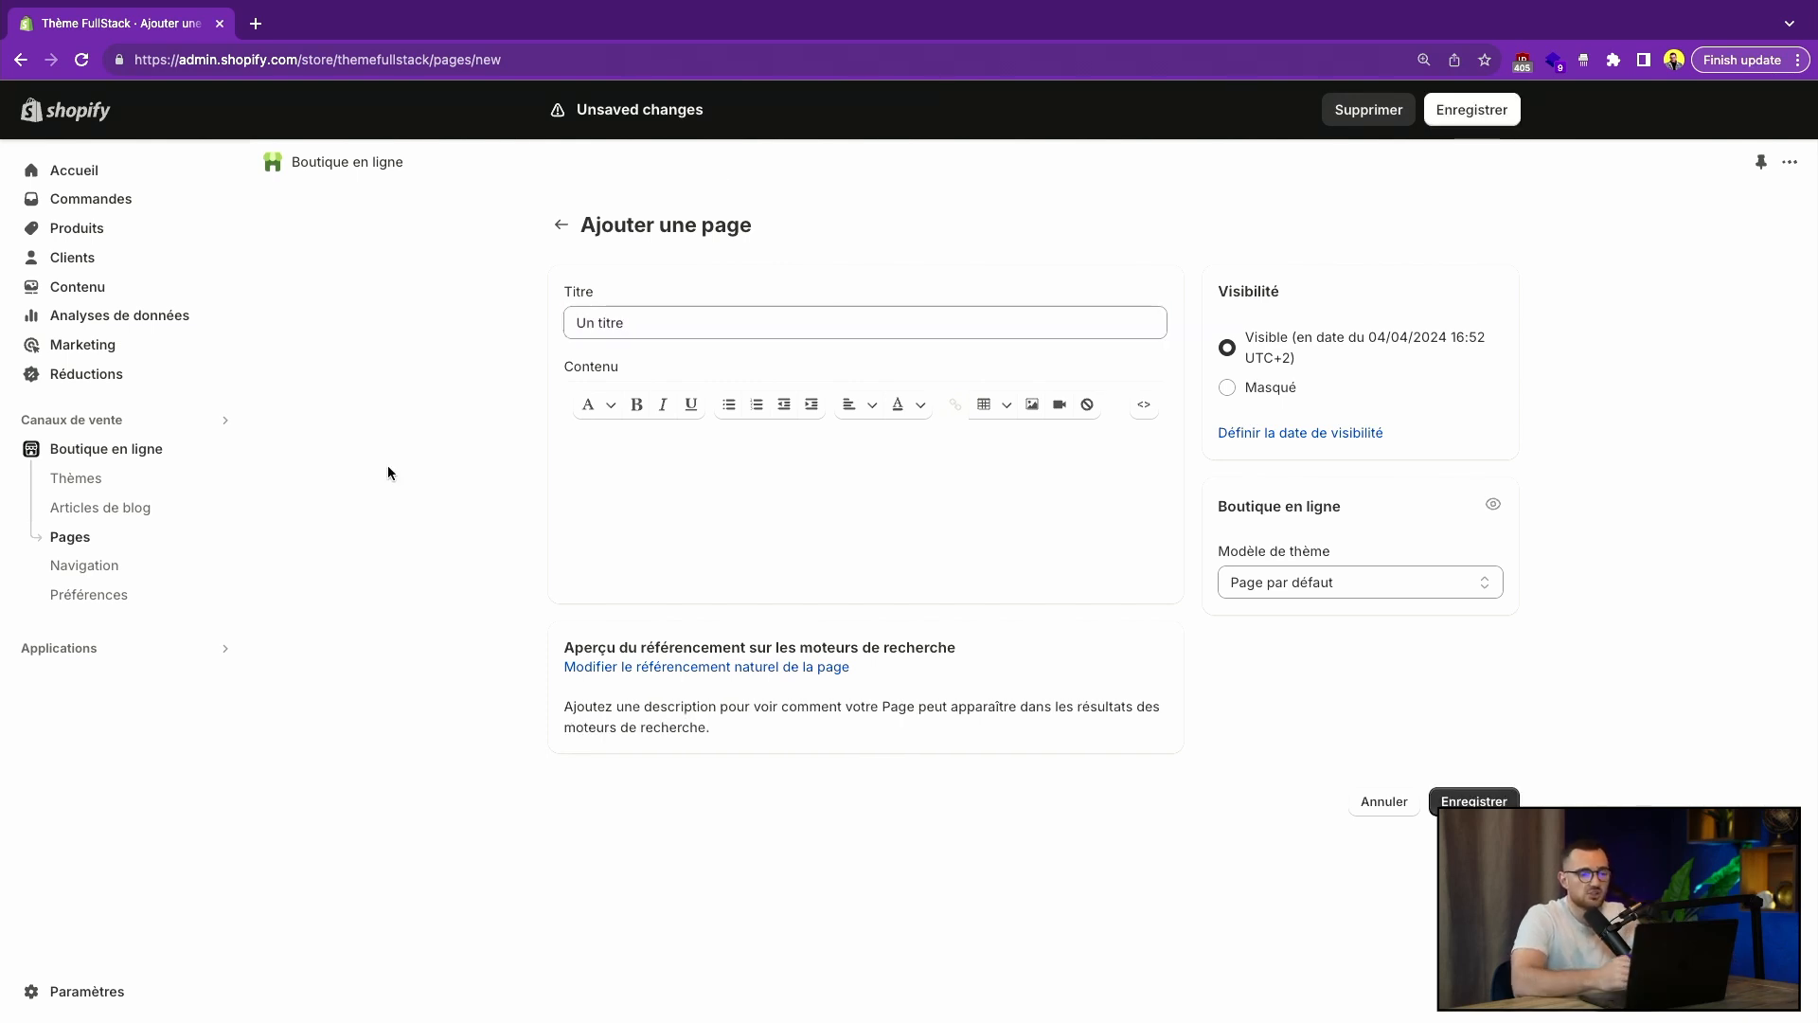
click(719, 667)
click(704, 327)
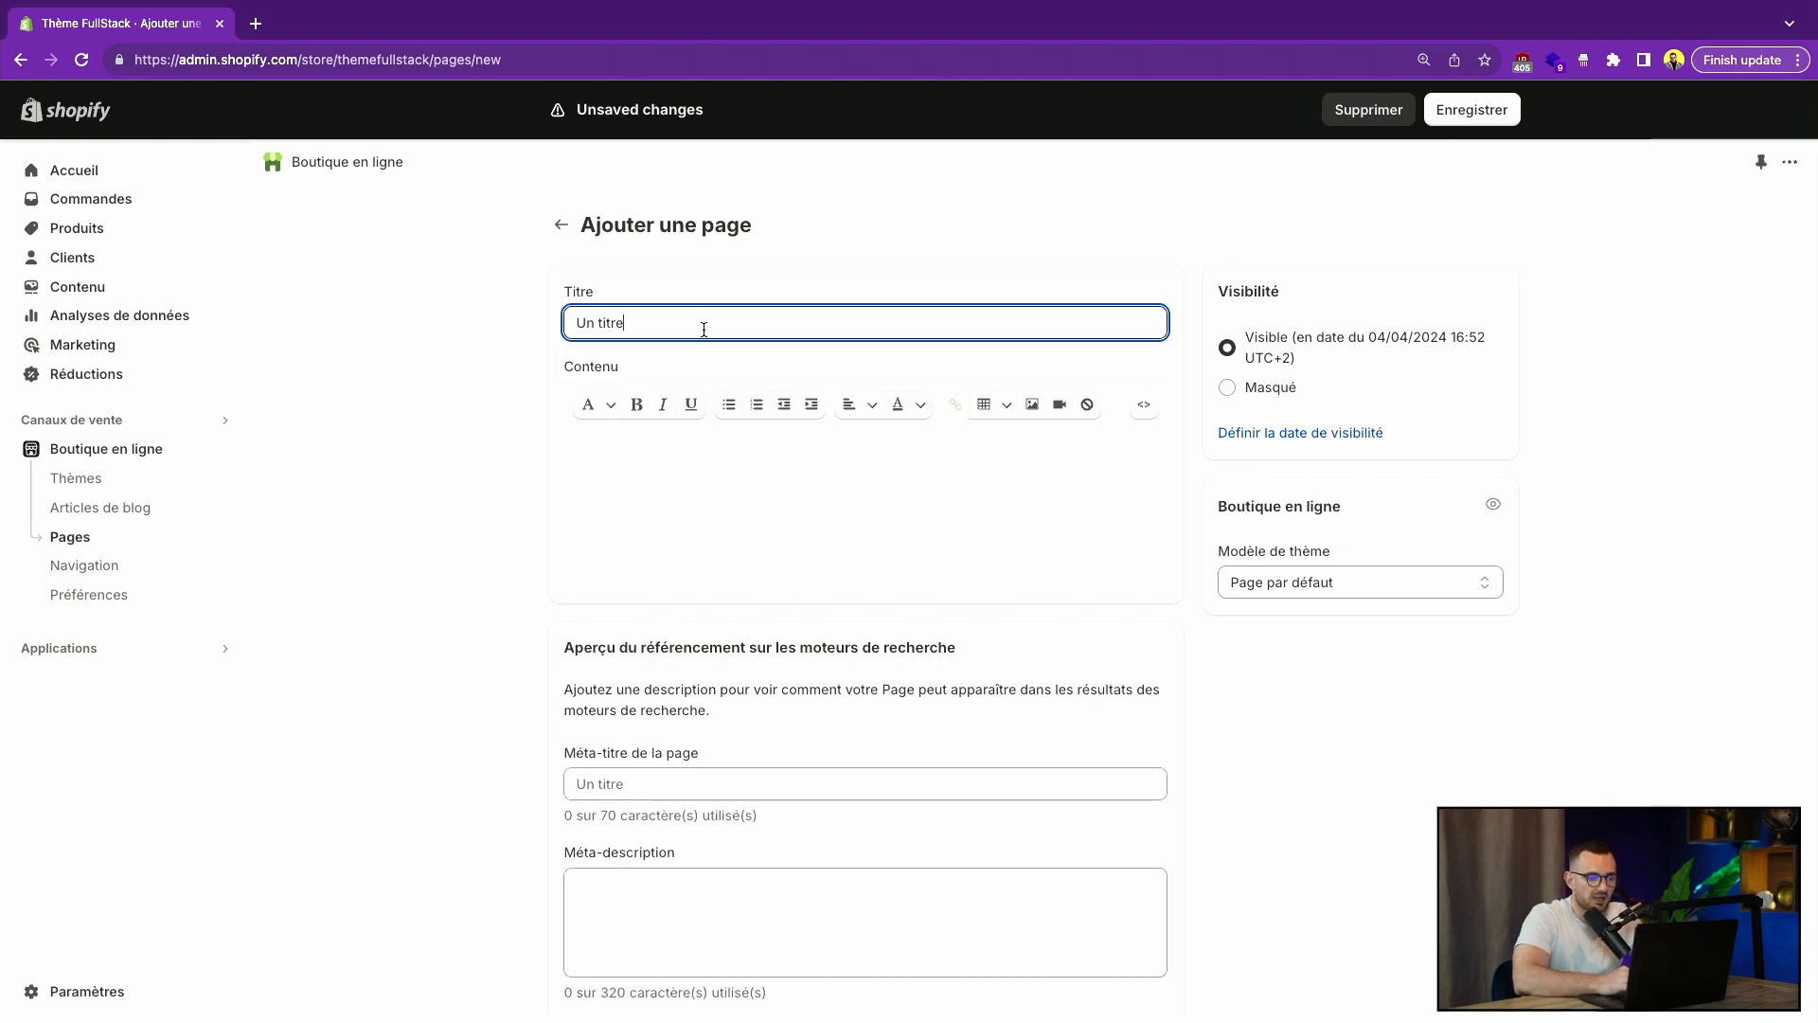
- Examine the page's URL handle, title, meta title and meta description fields
scroll(435, 578, down, 2)
click(997, 908)
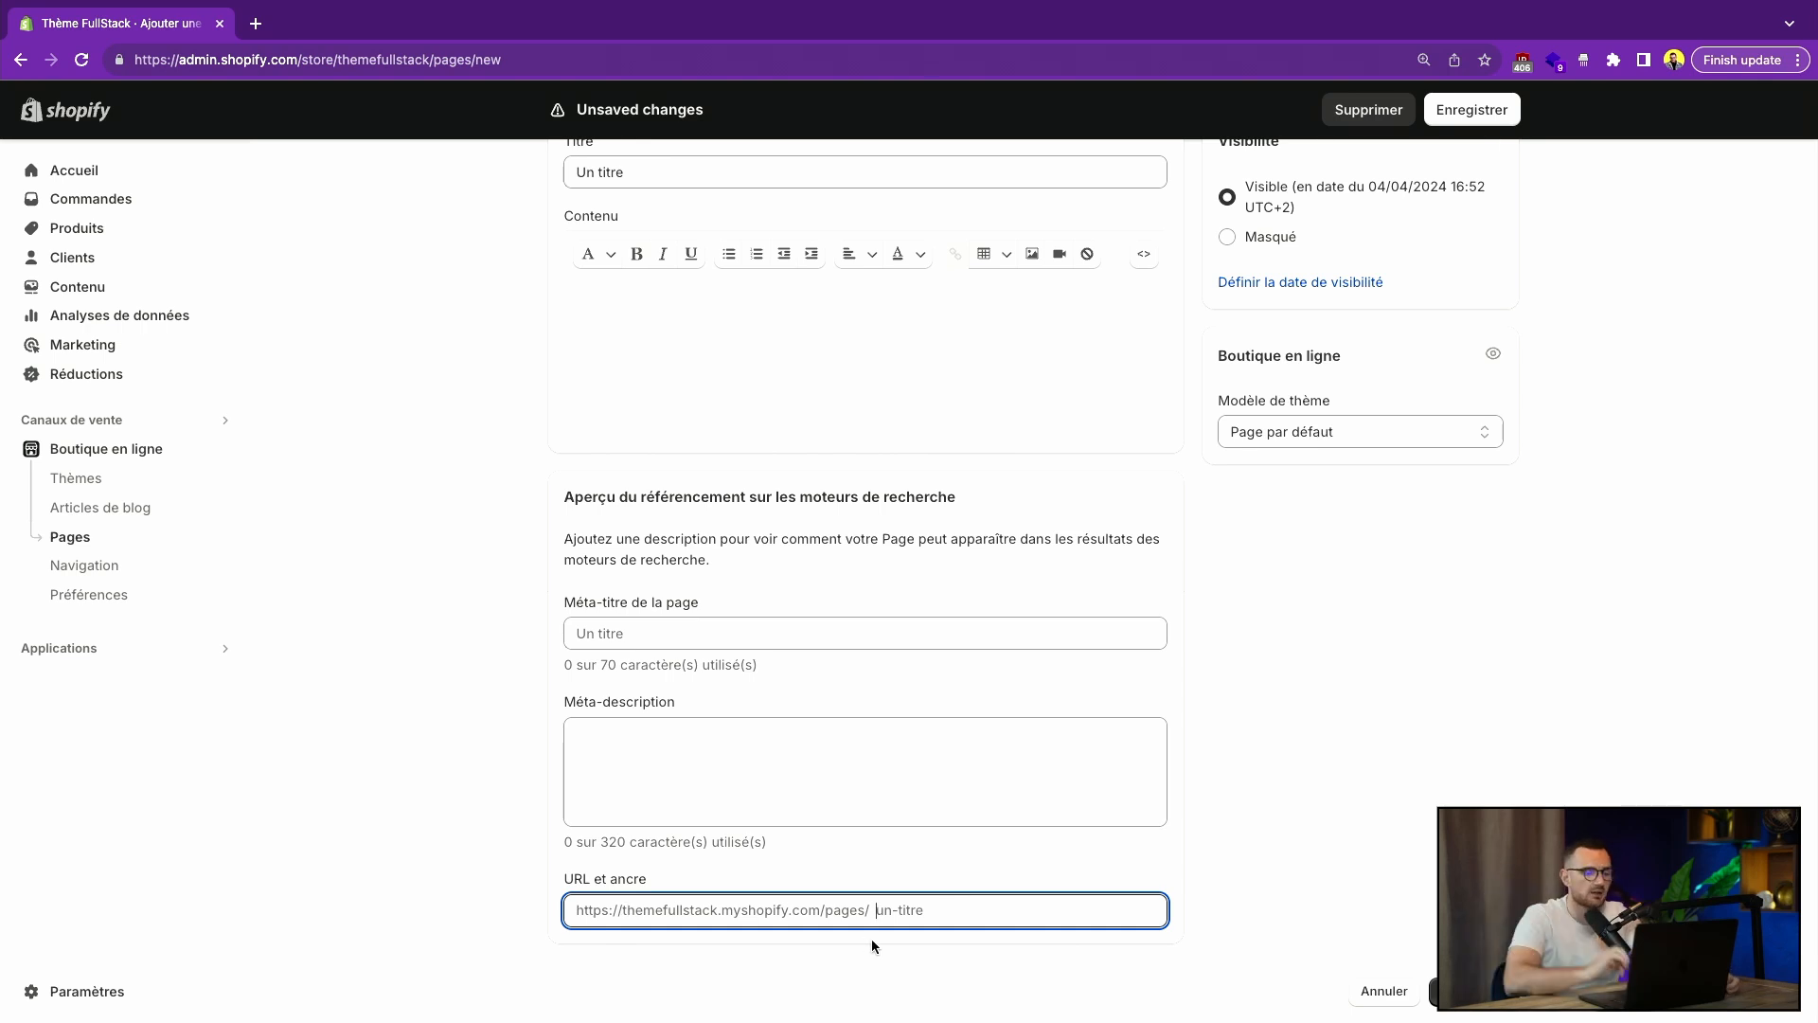
click(877, 910)
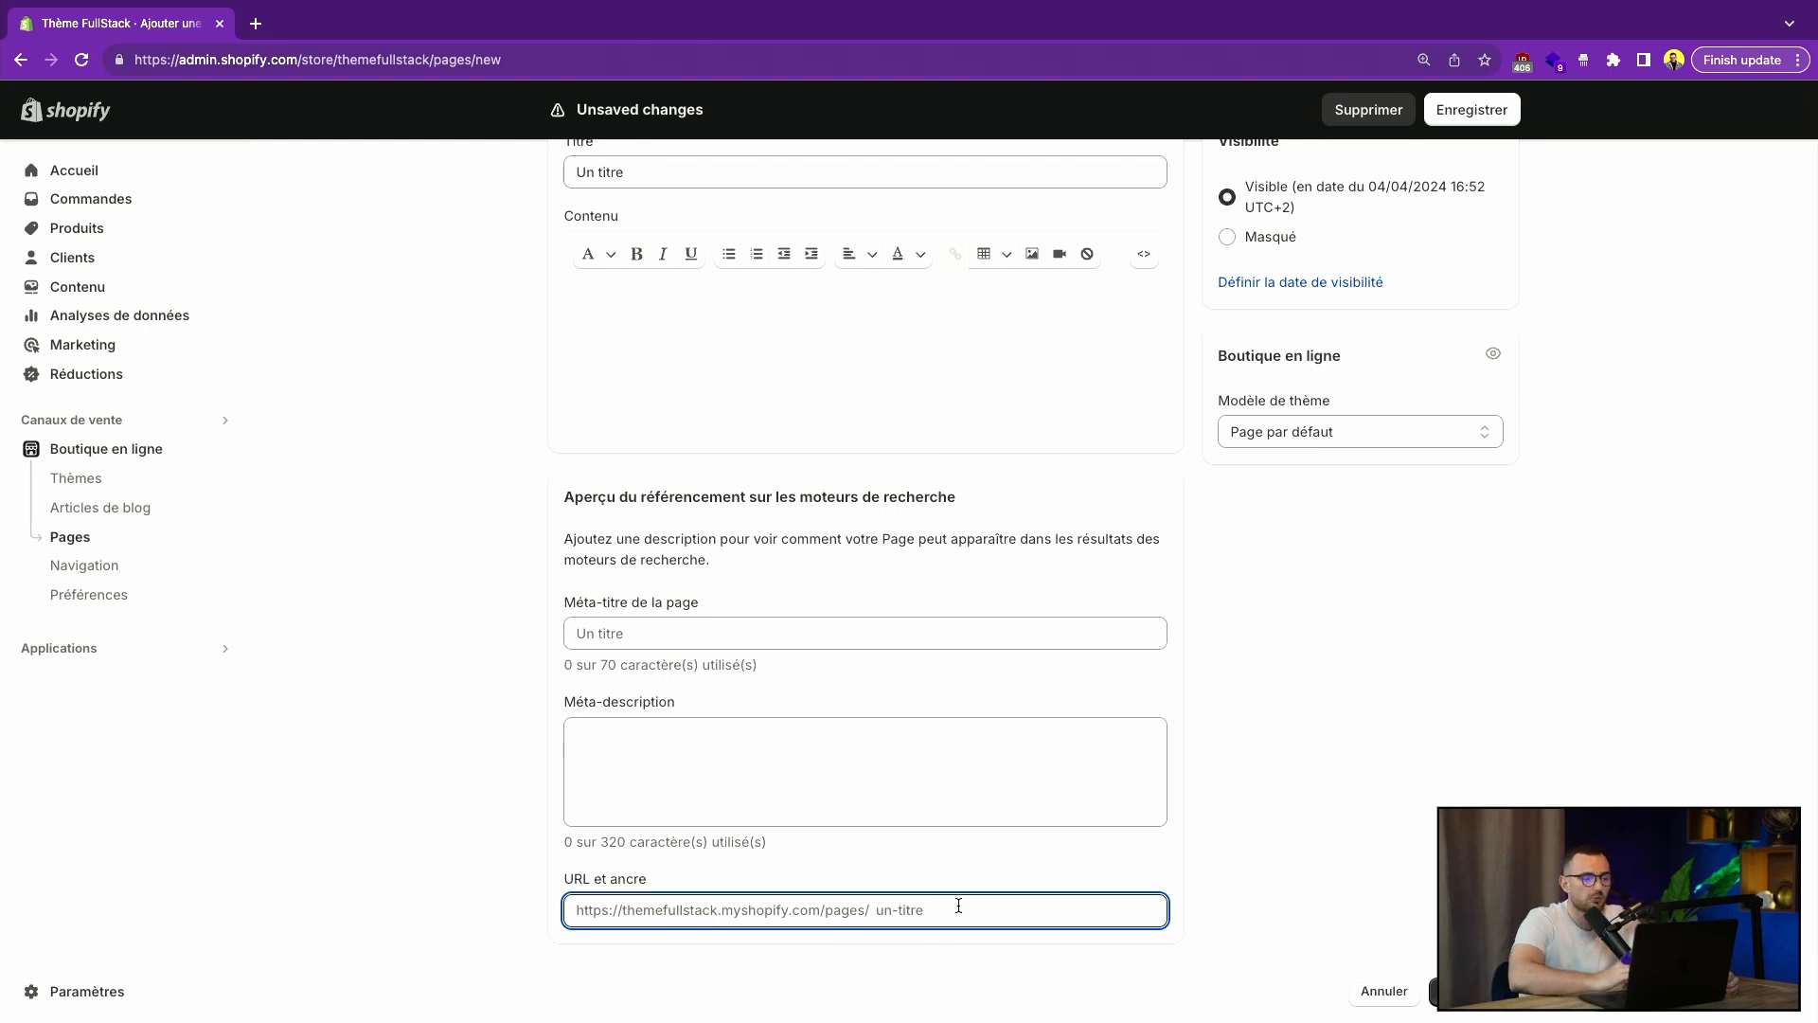
triple_click(623, 174)
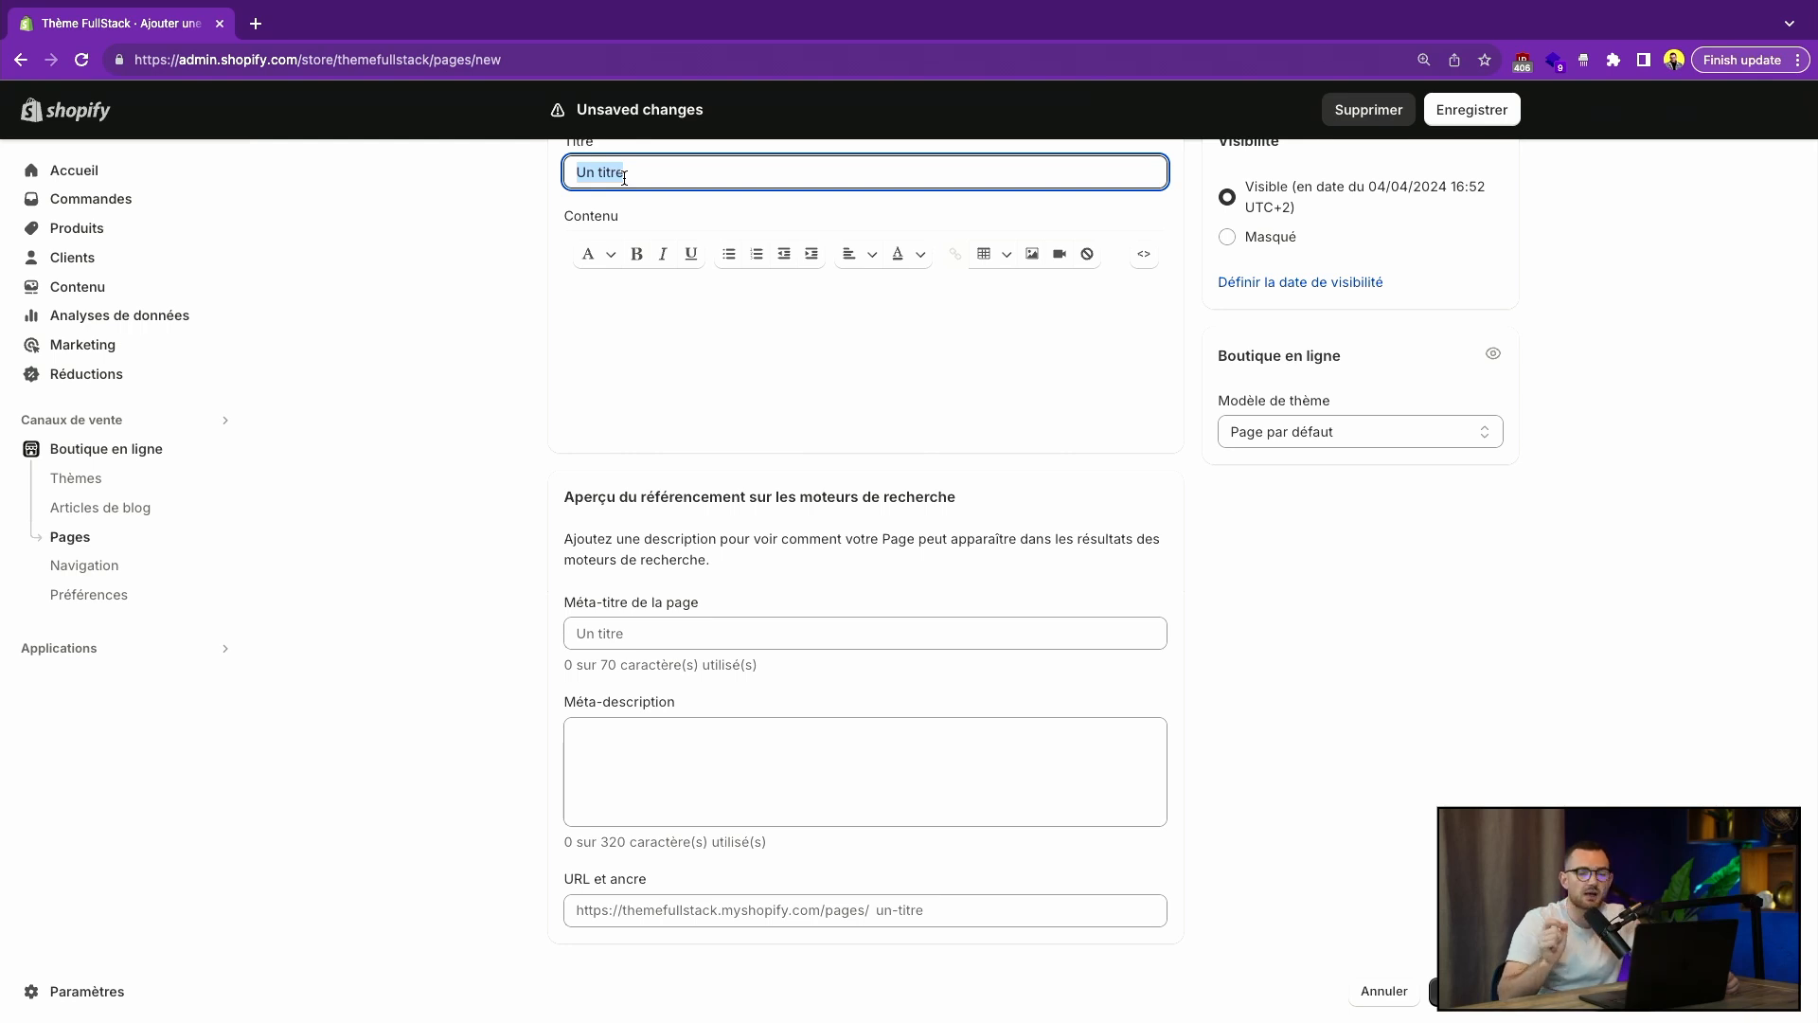
click(445, 493)
click(574, 630)
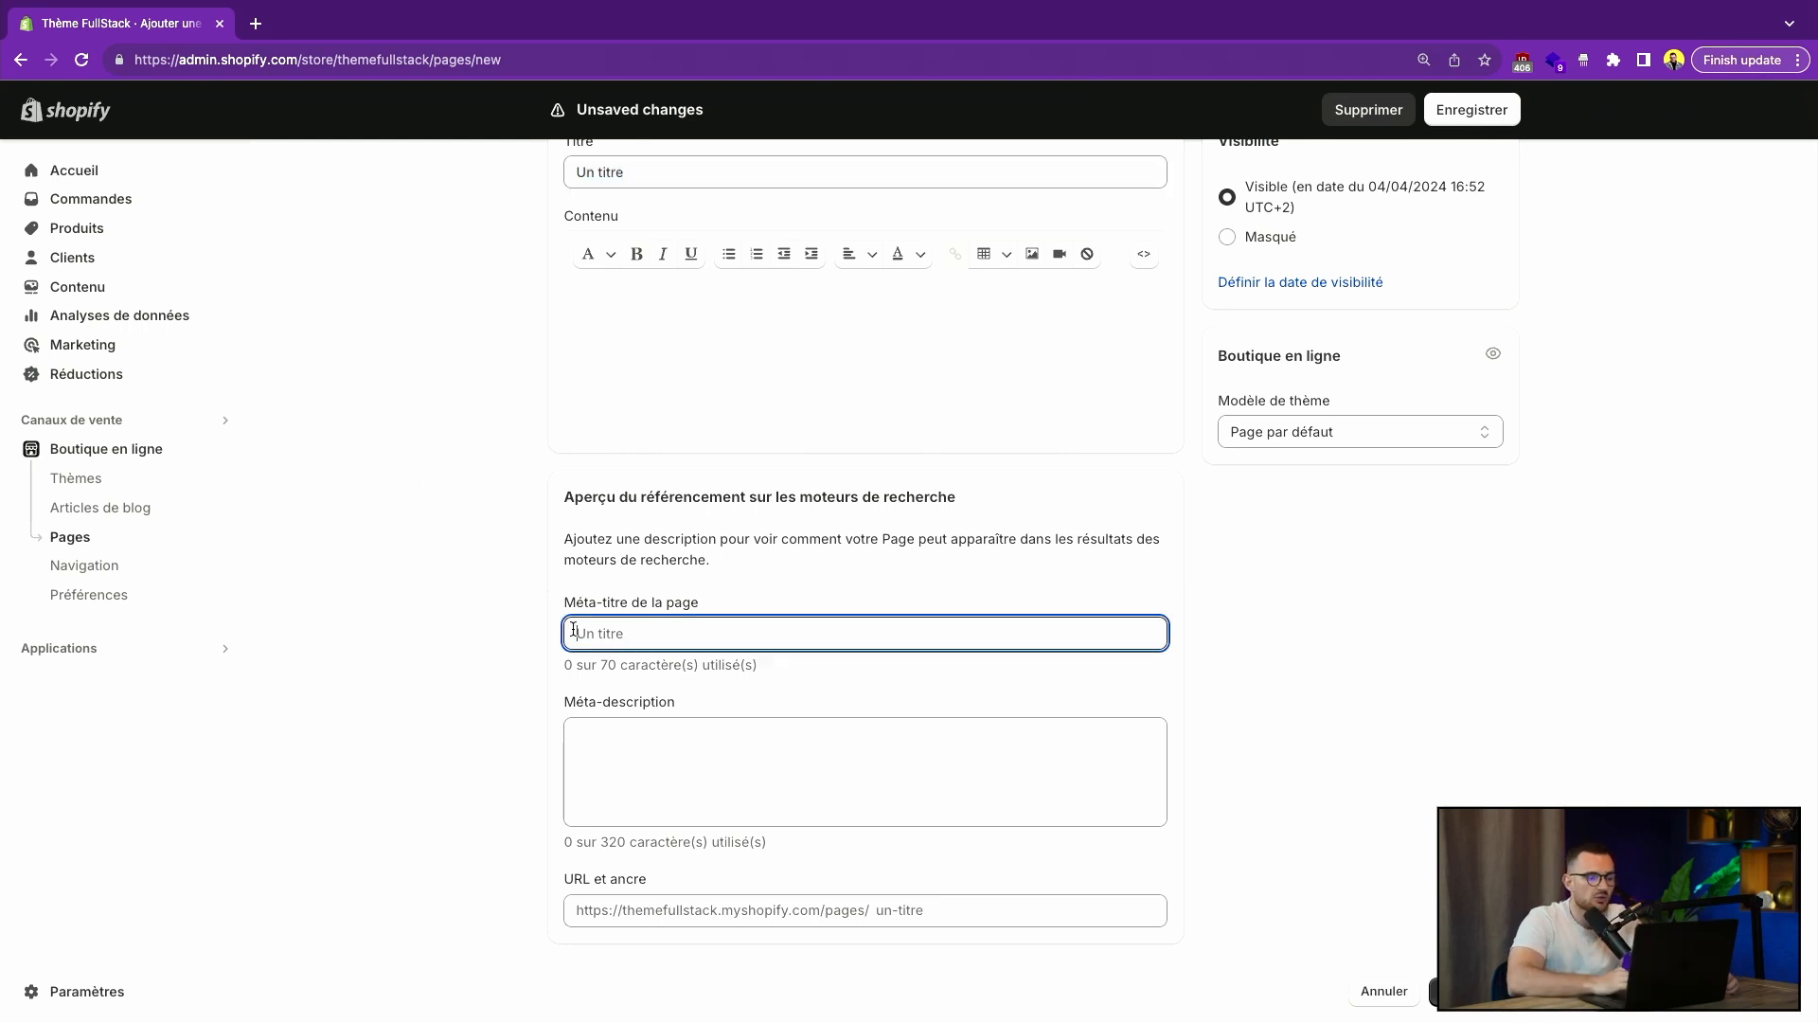
click(681, 772)
click(539, 699)
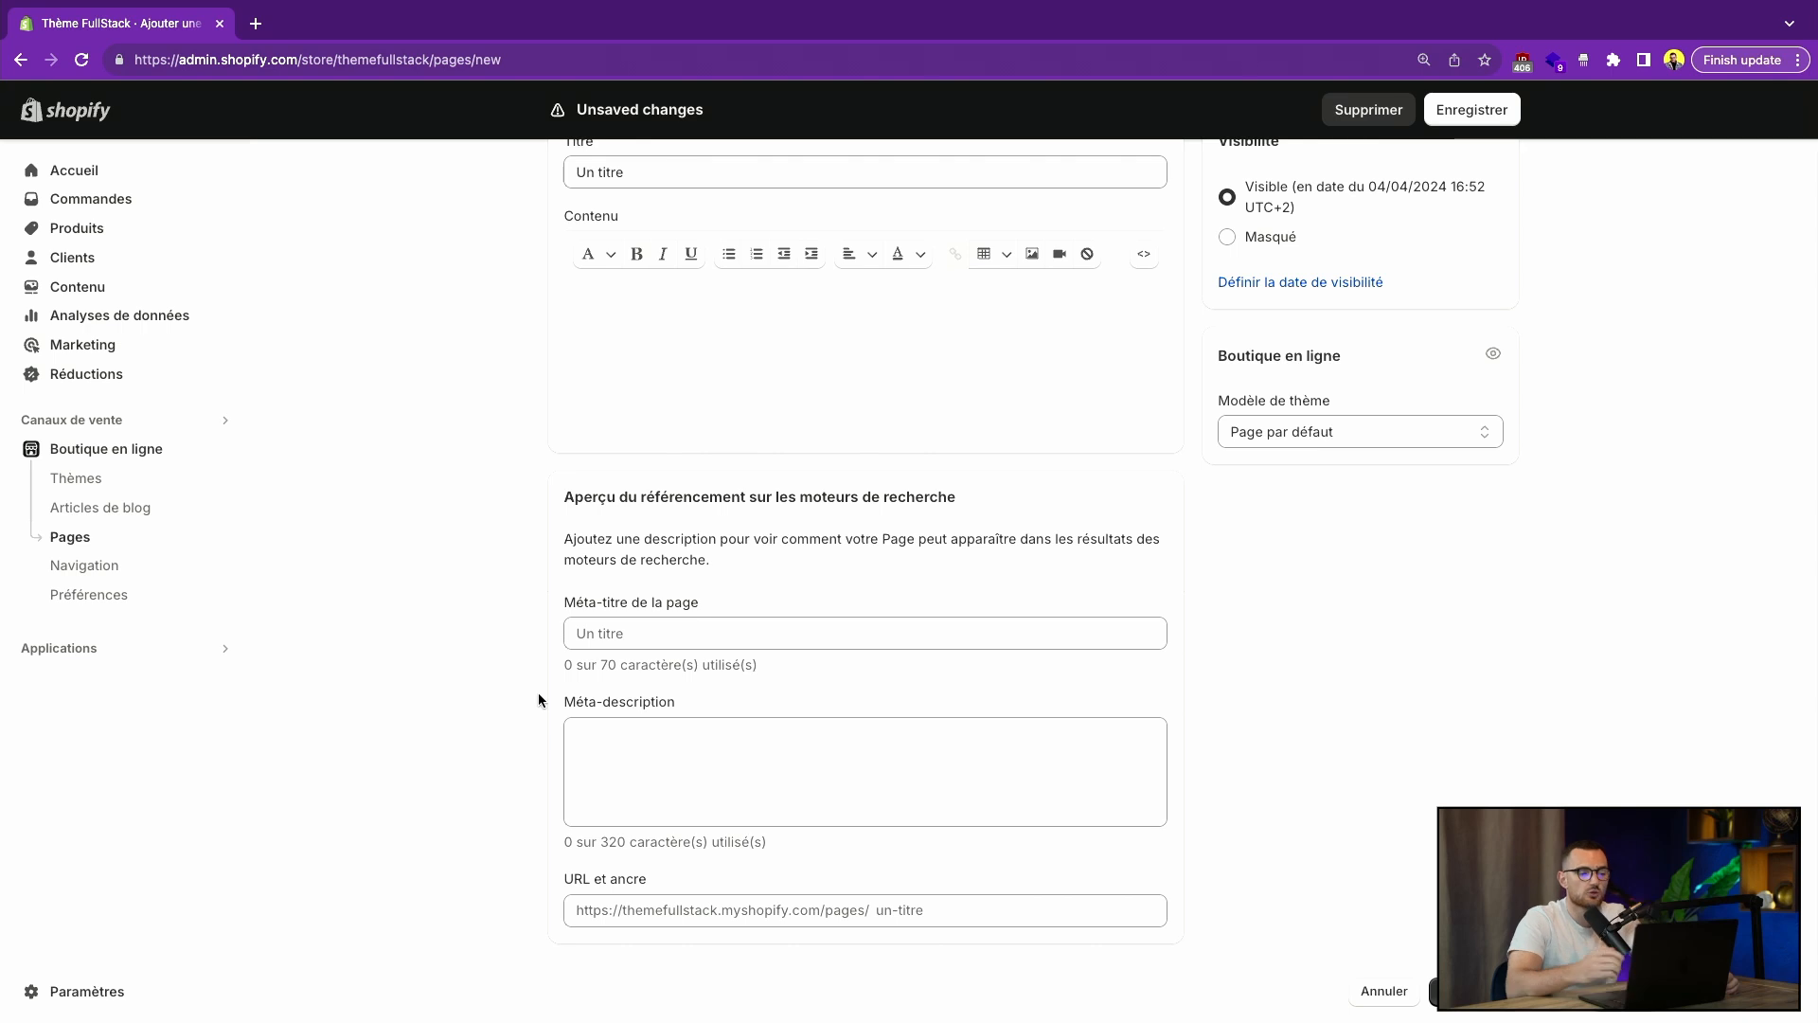
click(598, 774)
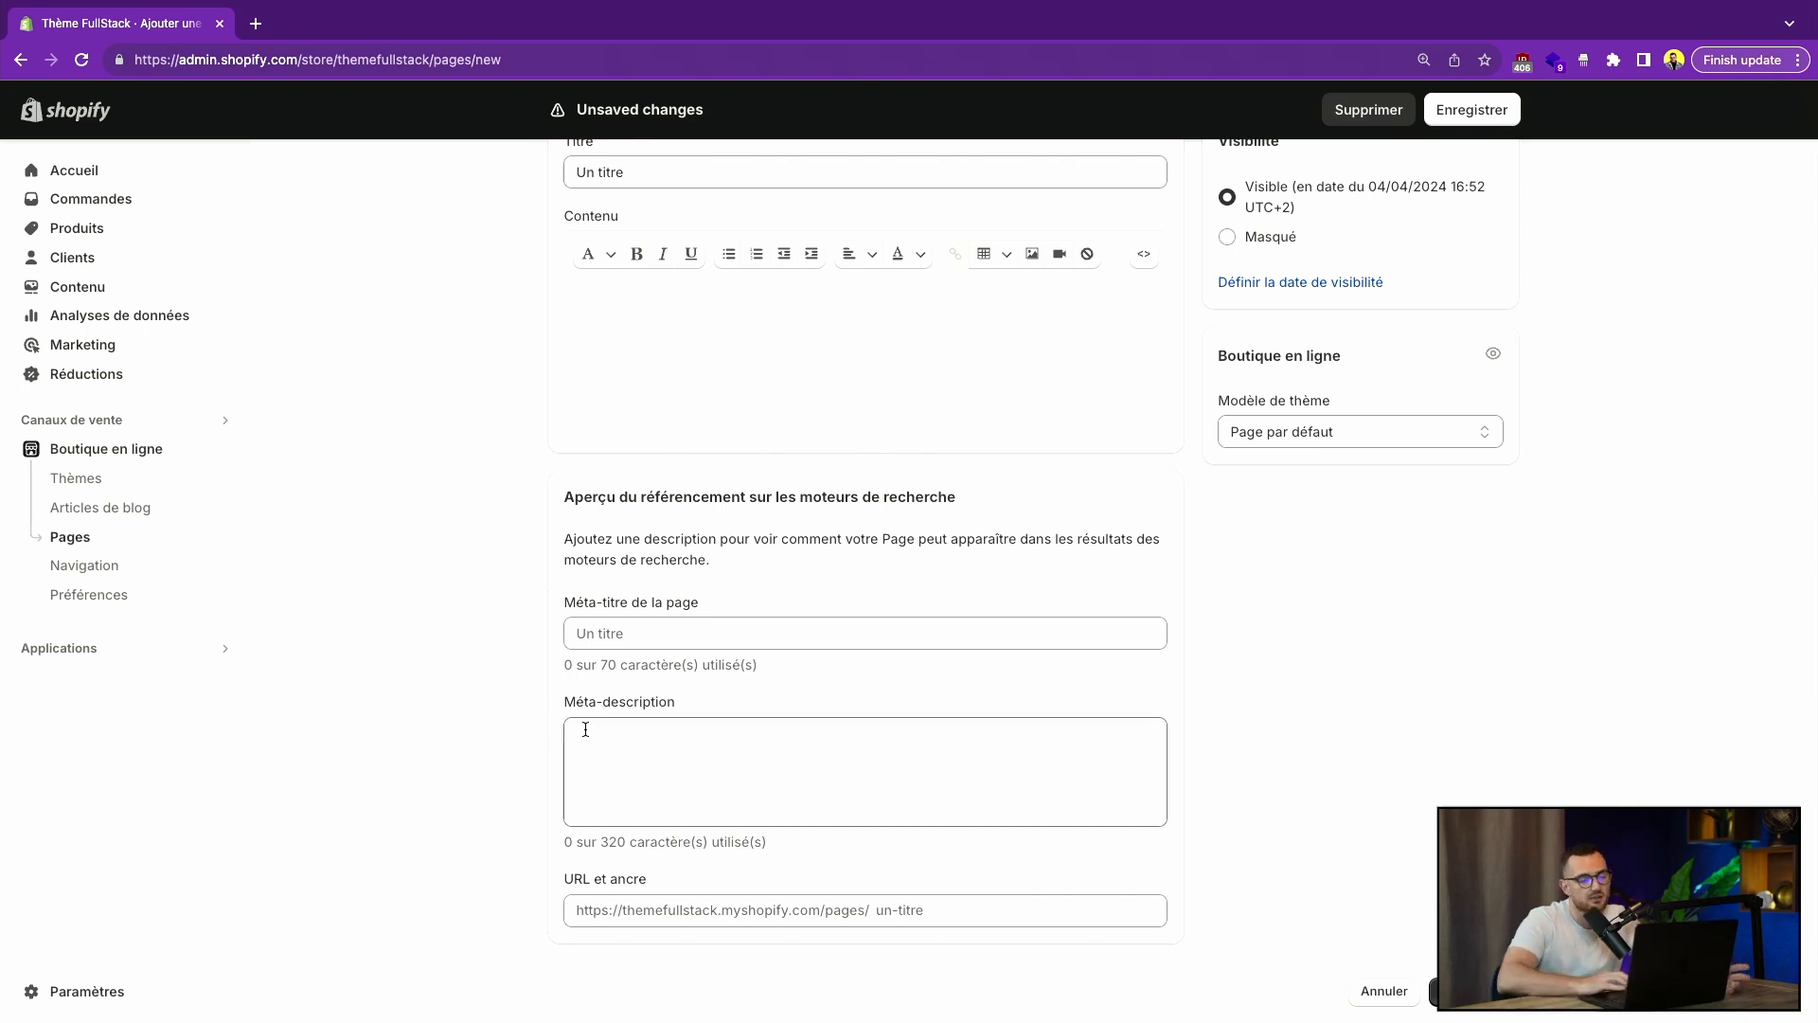
- Set the page's meta title to "Améliorer le titre de votre page en SEO"
click(643, 647)
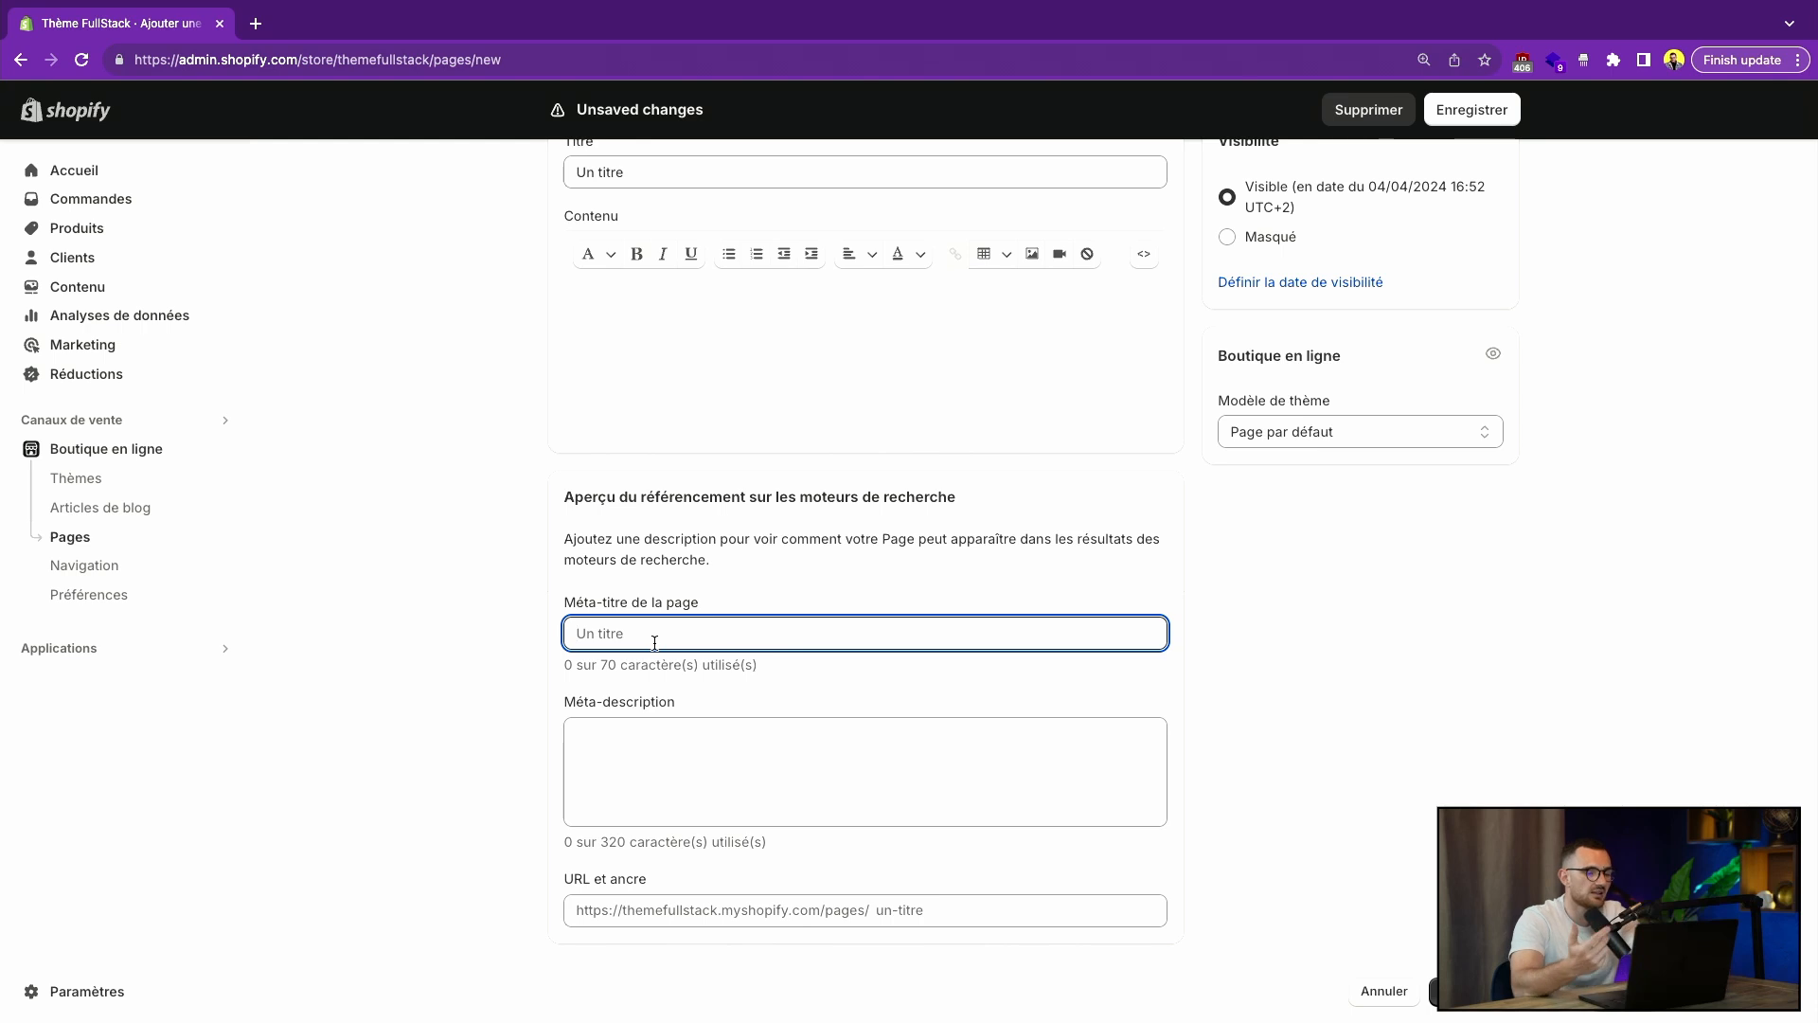
text(Amel)
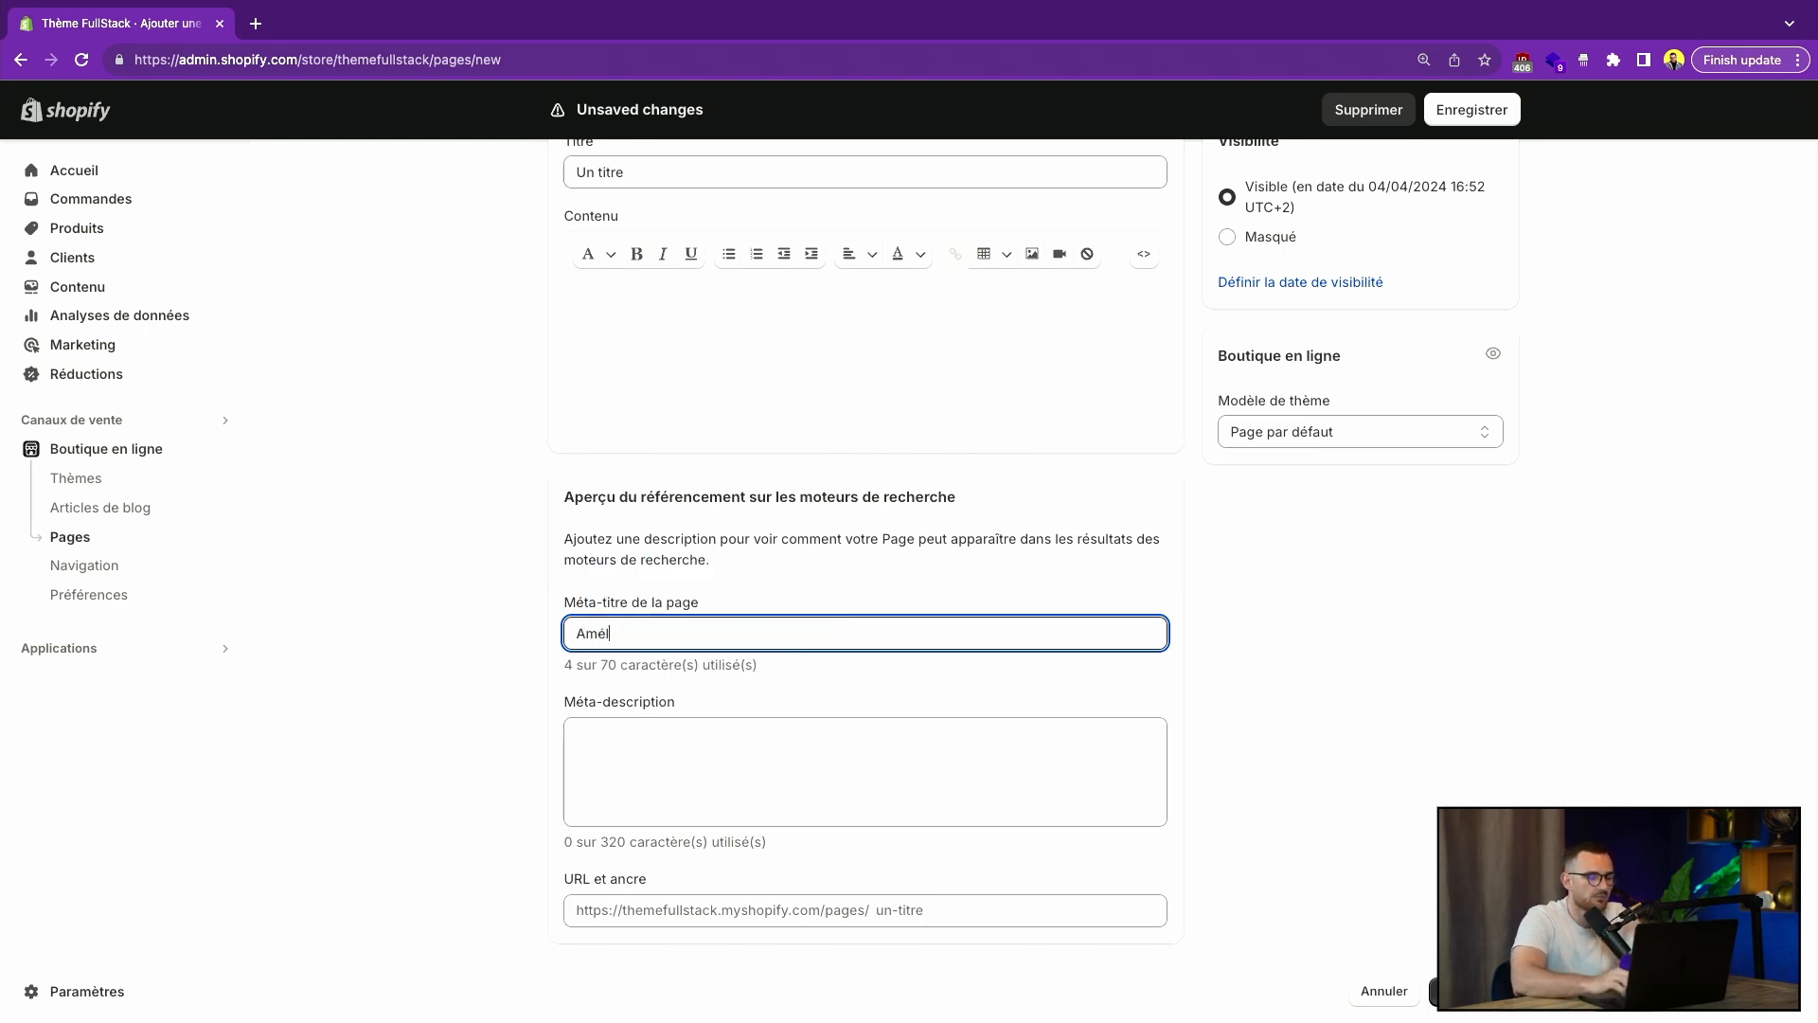
text(iorer le tit)
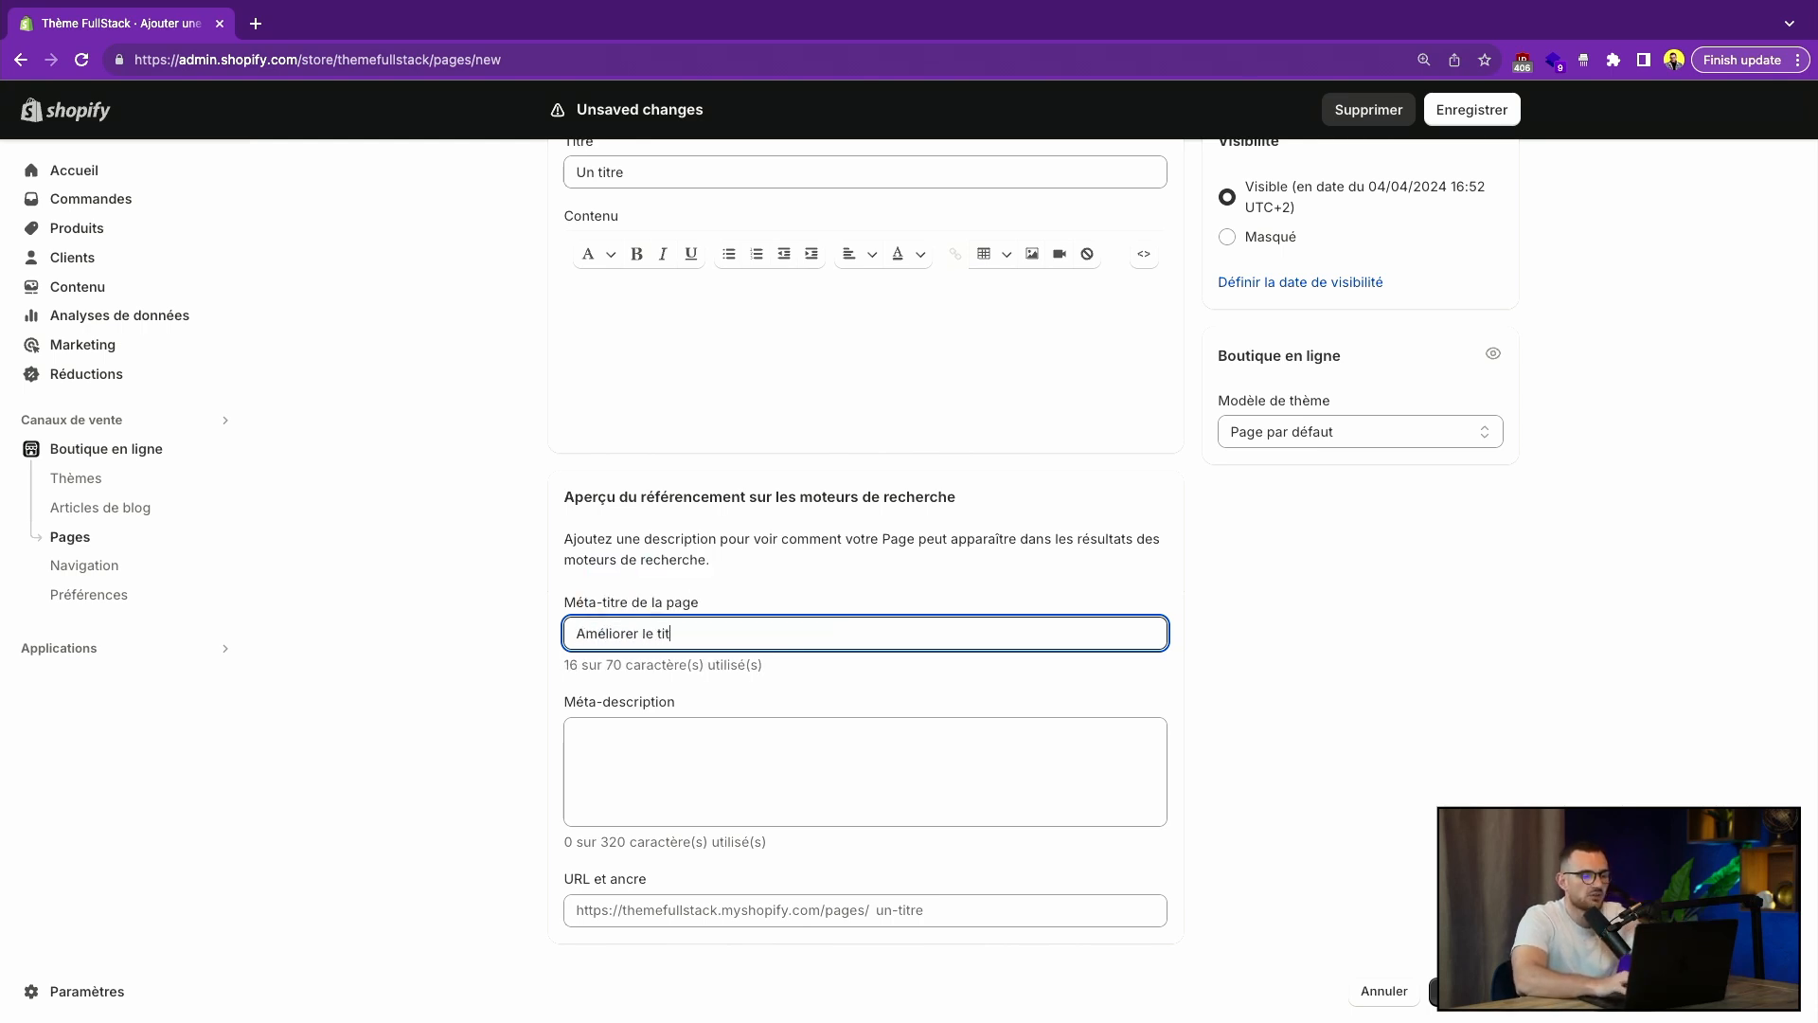
text(re de votre page en)
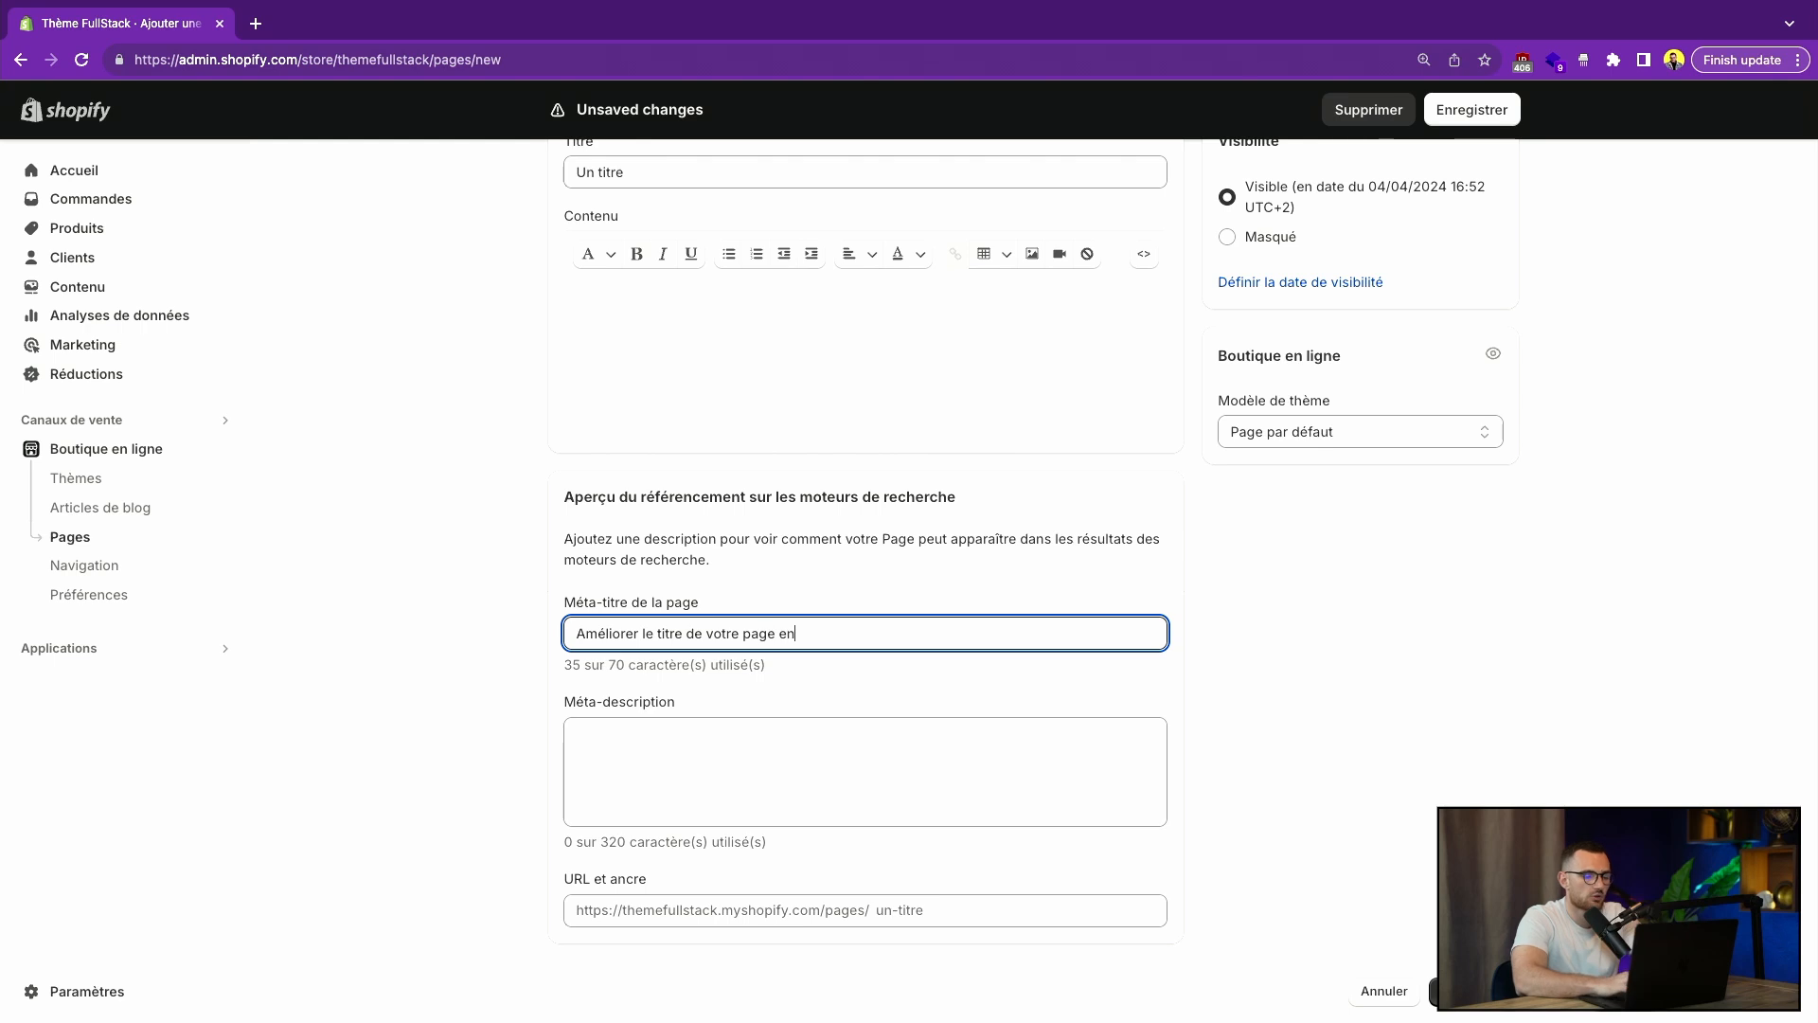
text( SEO)
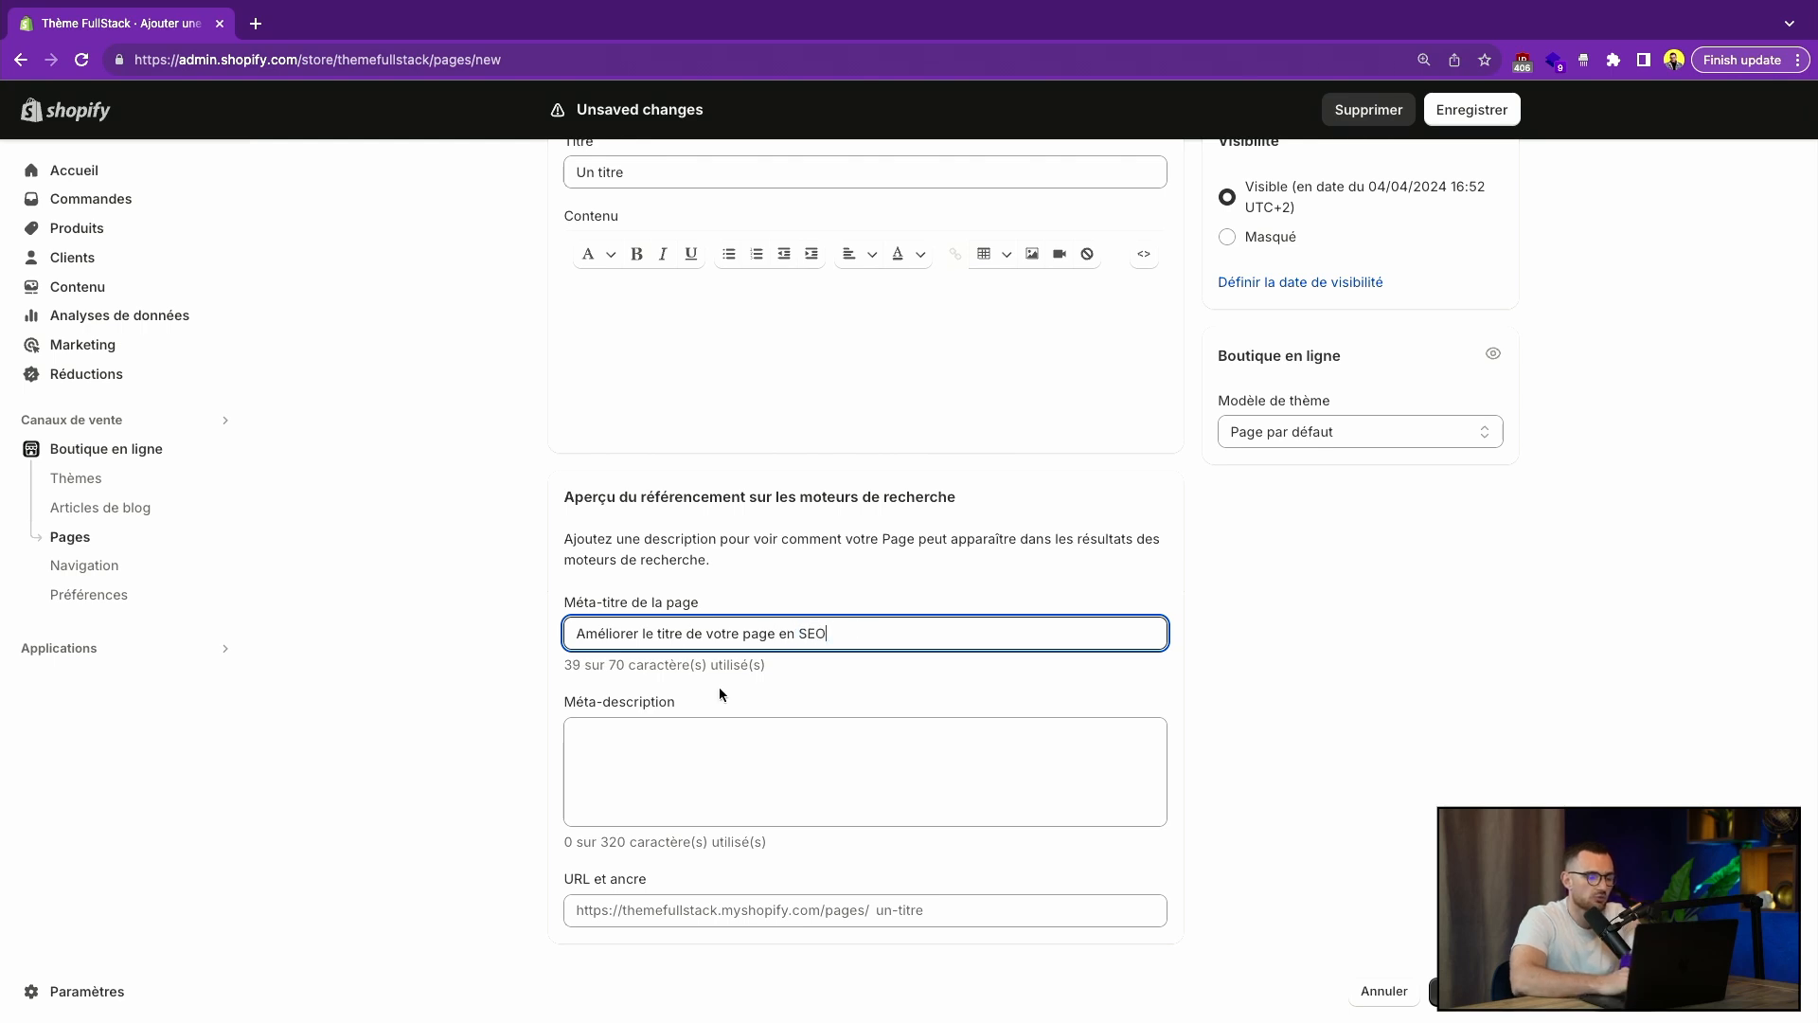
- Write the meta description "Ajouter plus de mots clés pour remonter sur votre recherche cible"
click(698, 725)
text(Ajouter )
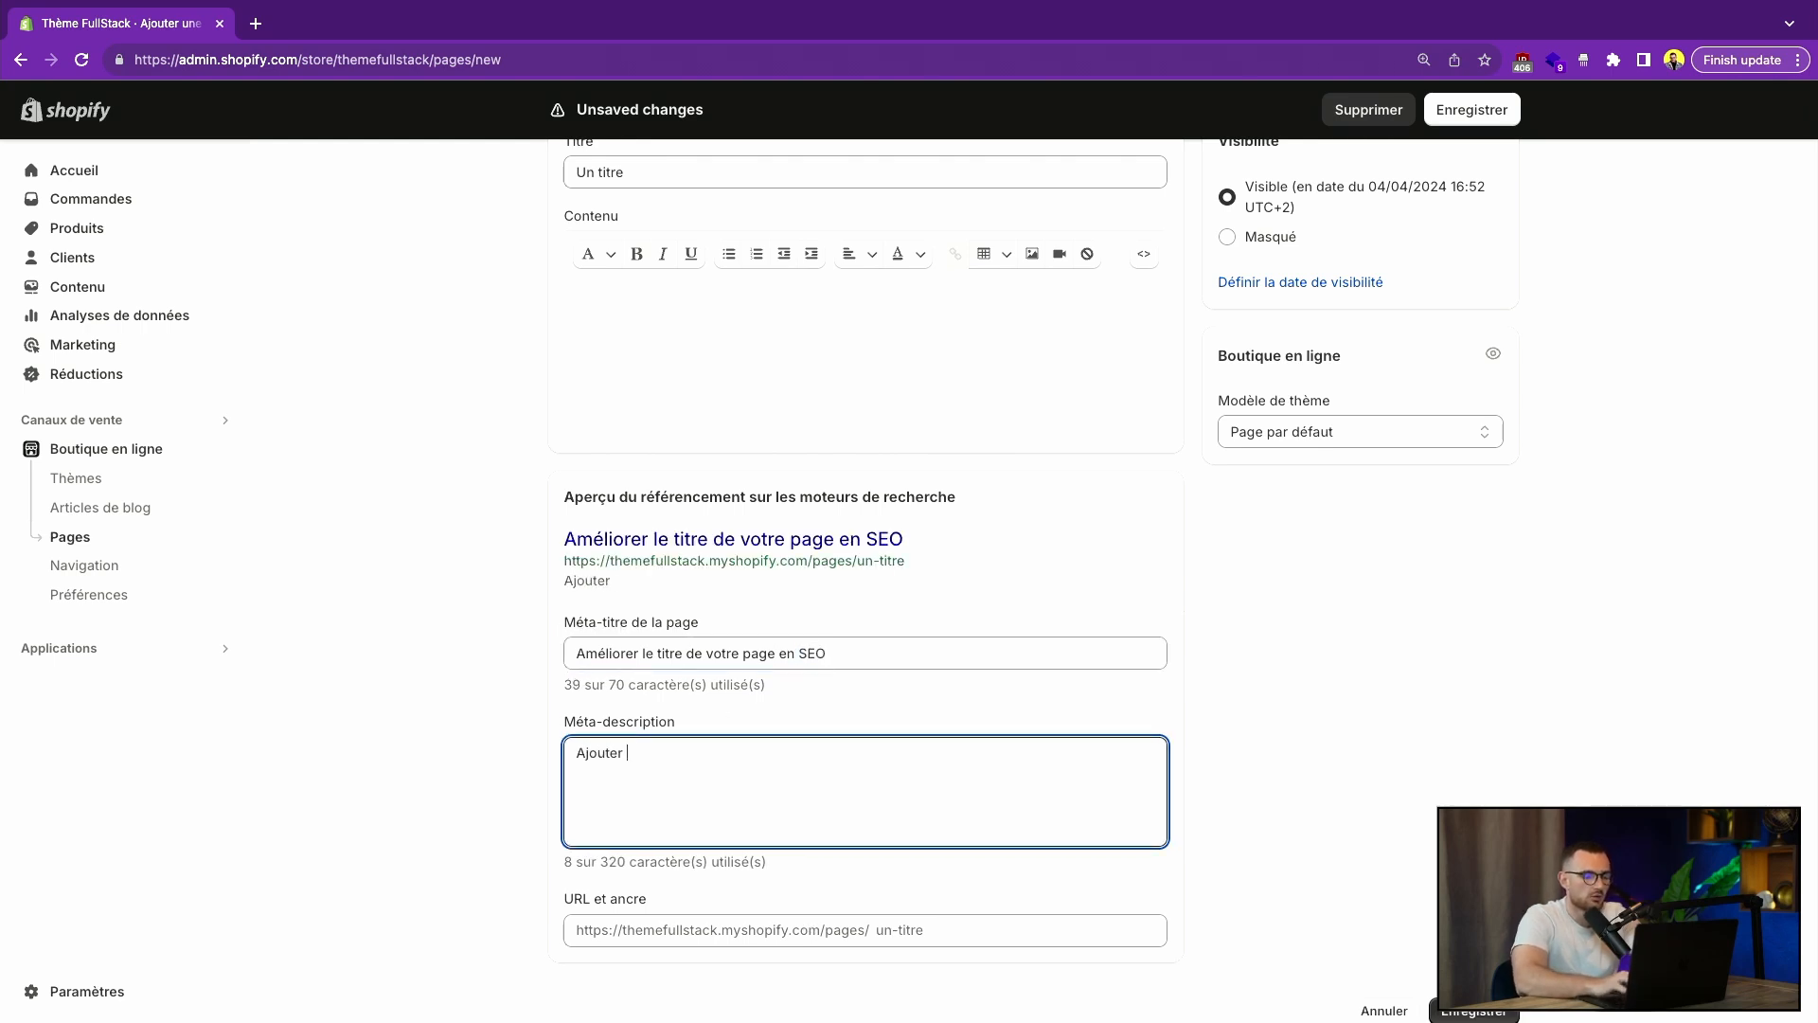
text(plus de mots cle)
text(s)
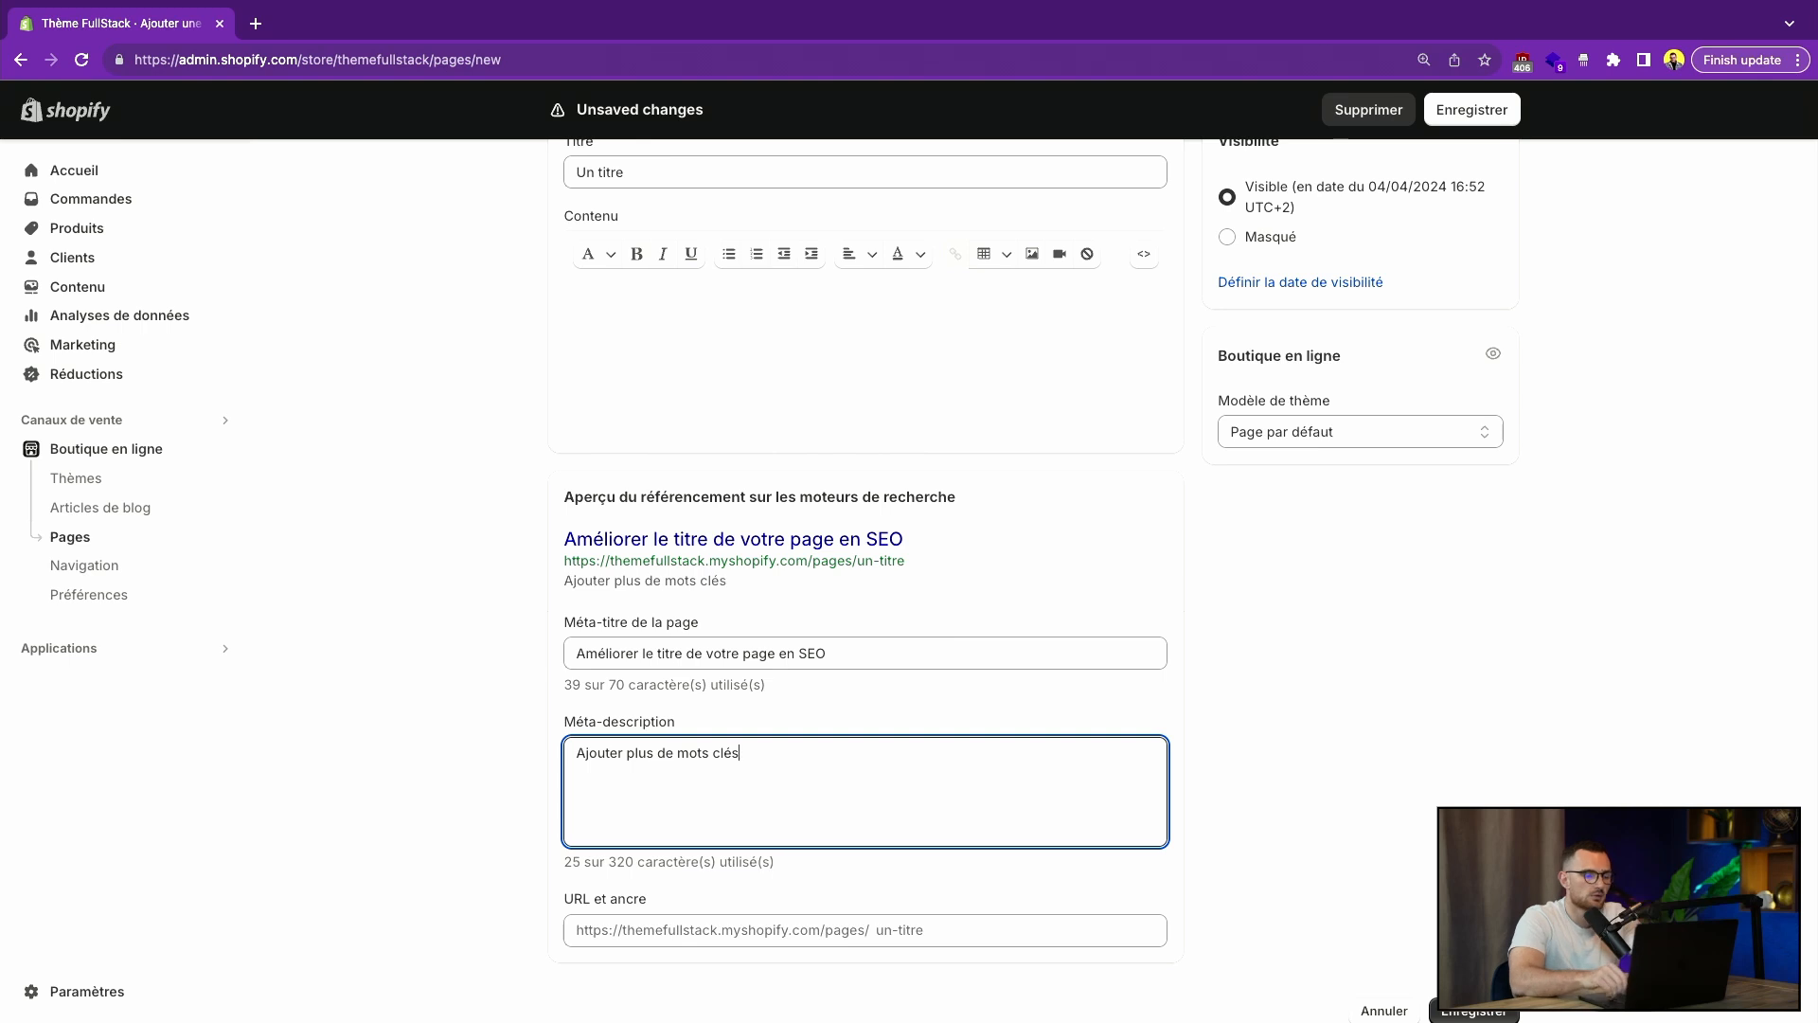
text( pour remonter su)
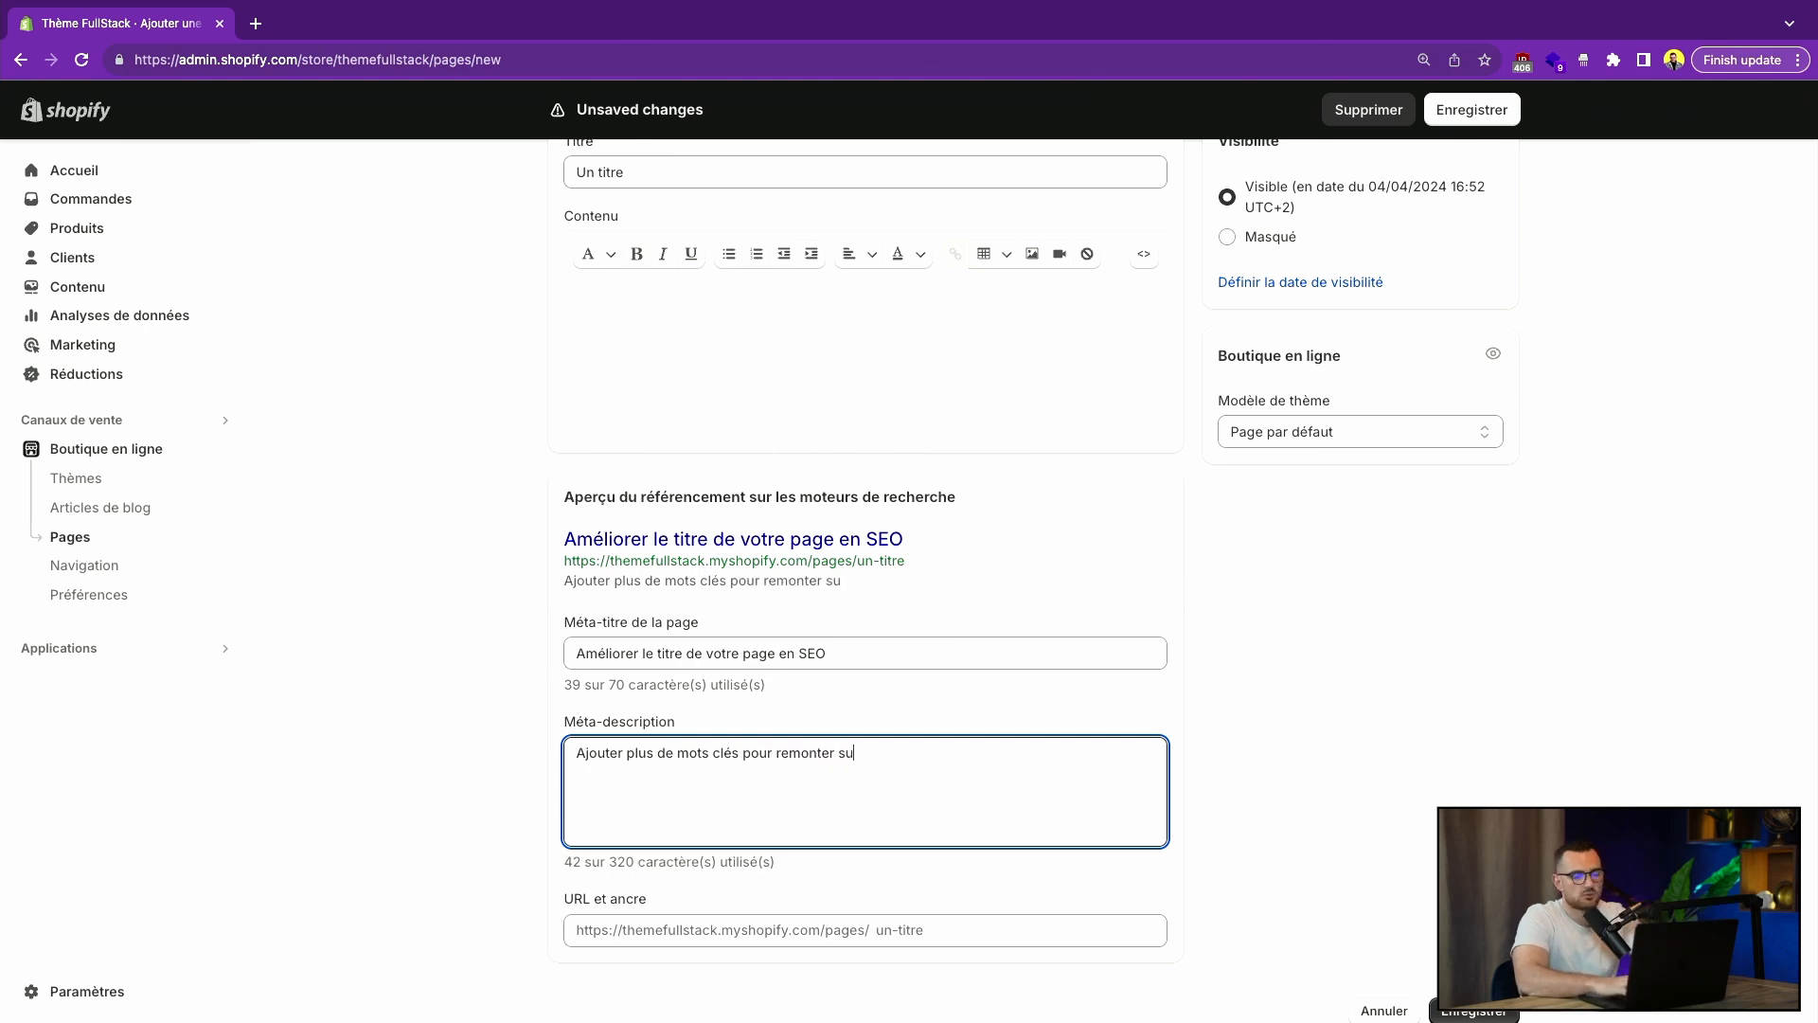
text(r votre recherche cible)
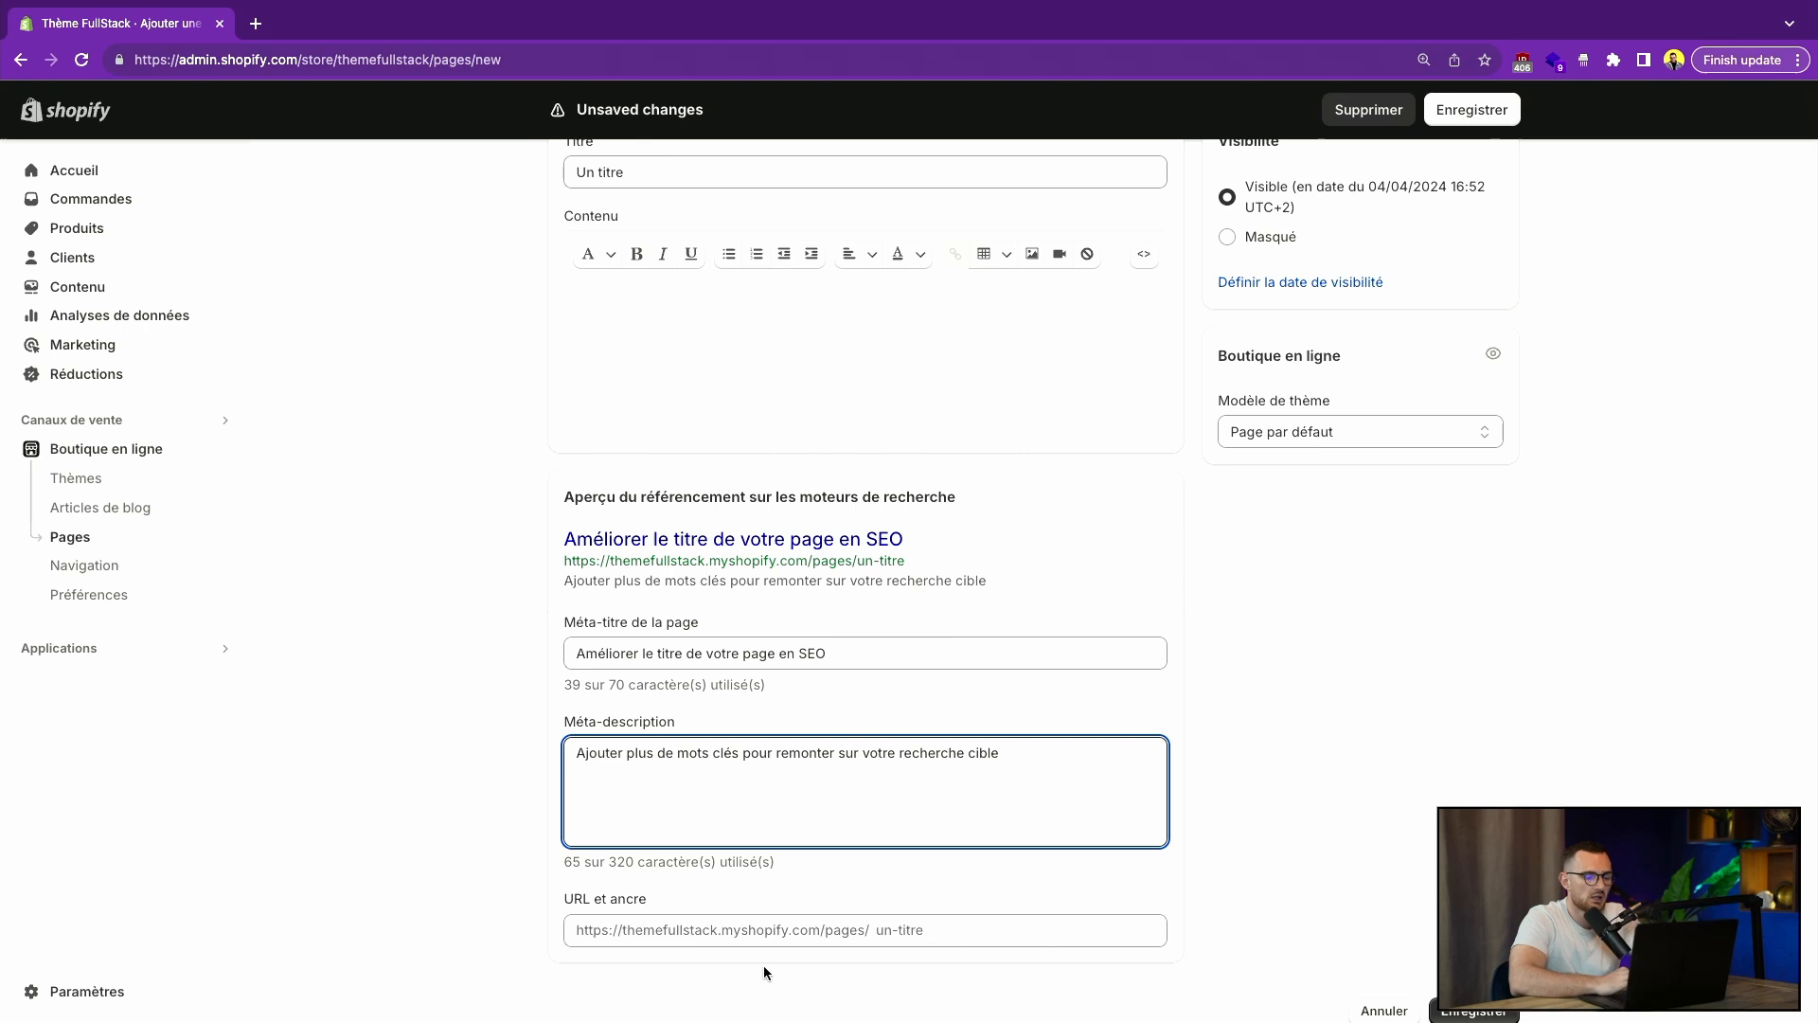
- Set the page's URL handle to "integrer-mot-cle-ici"
triple_click(900, 927)
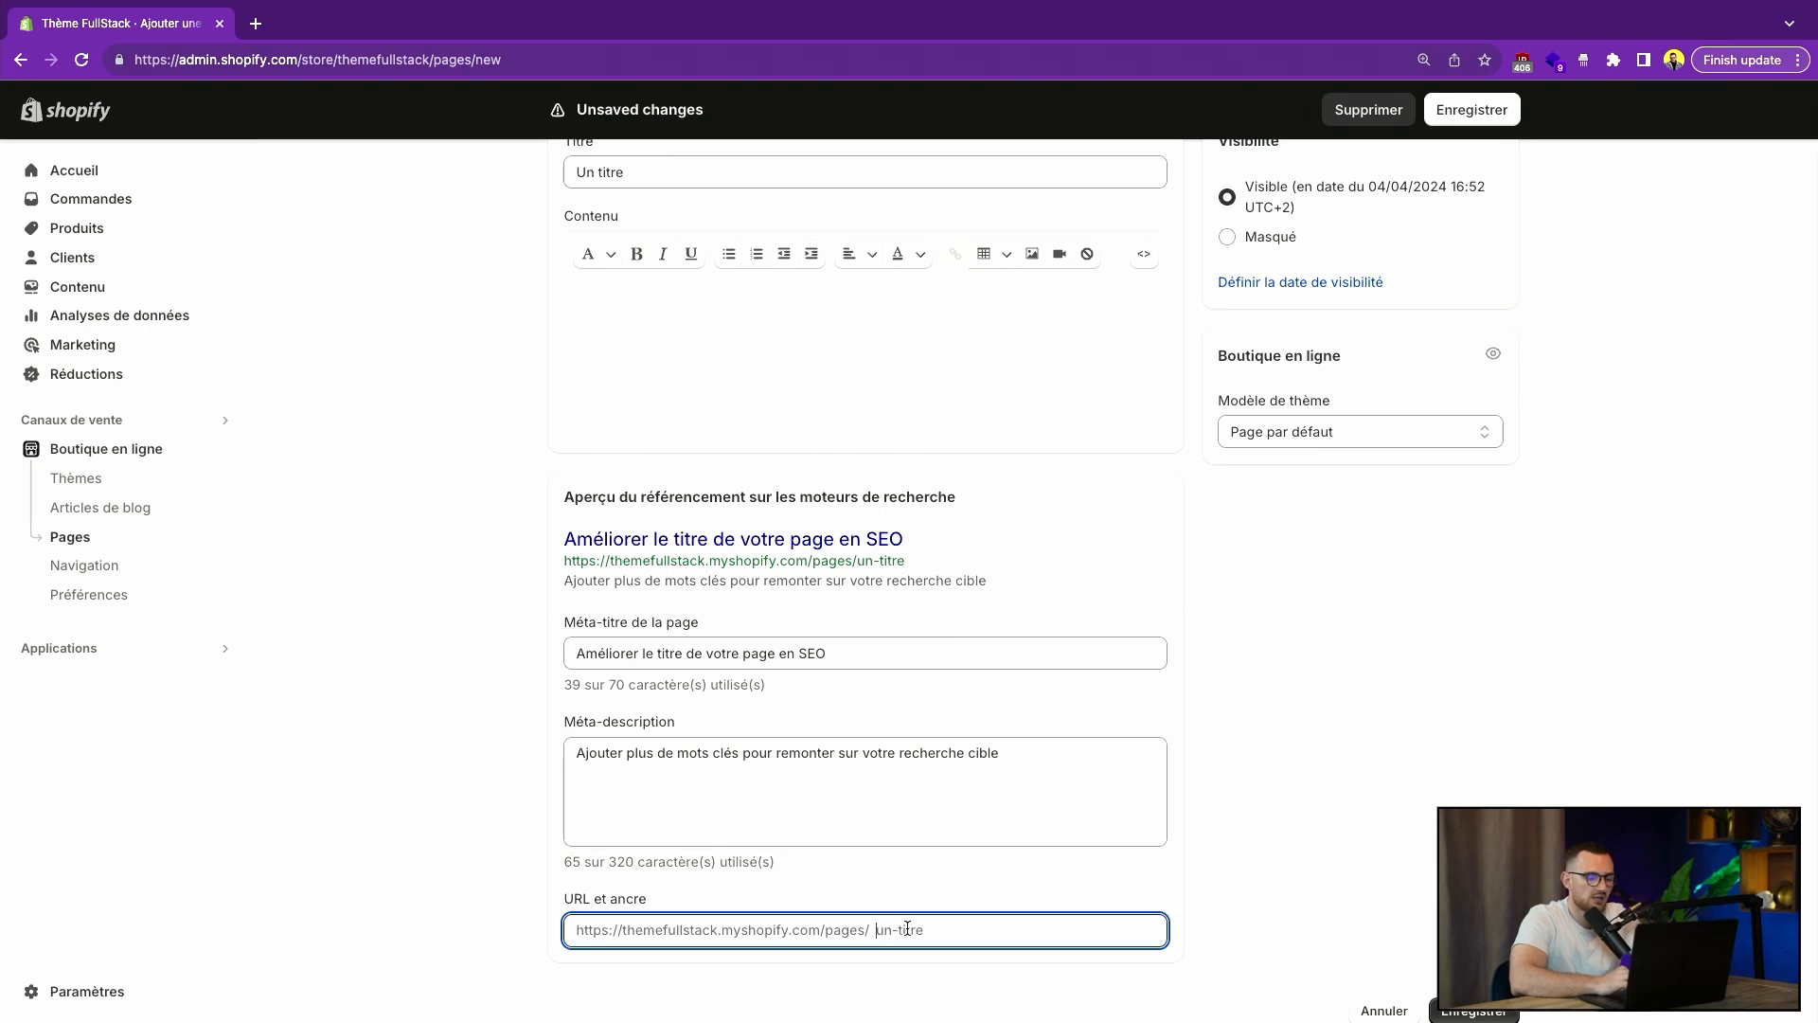
text(integrer-mot-cle-ici)
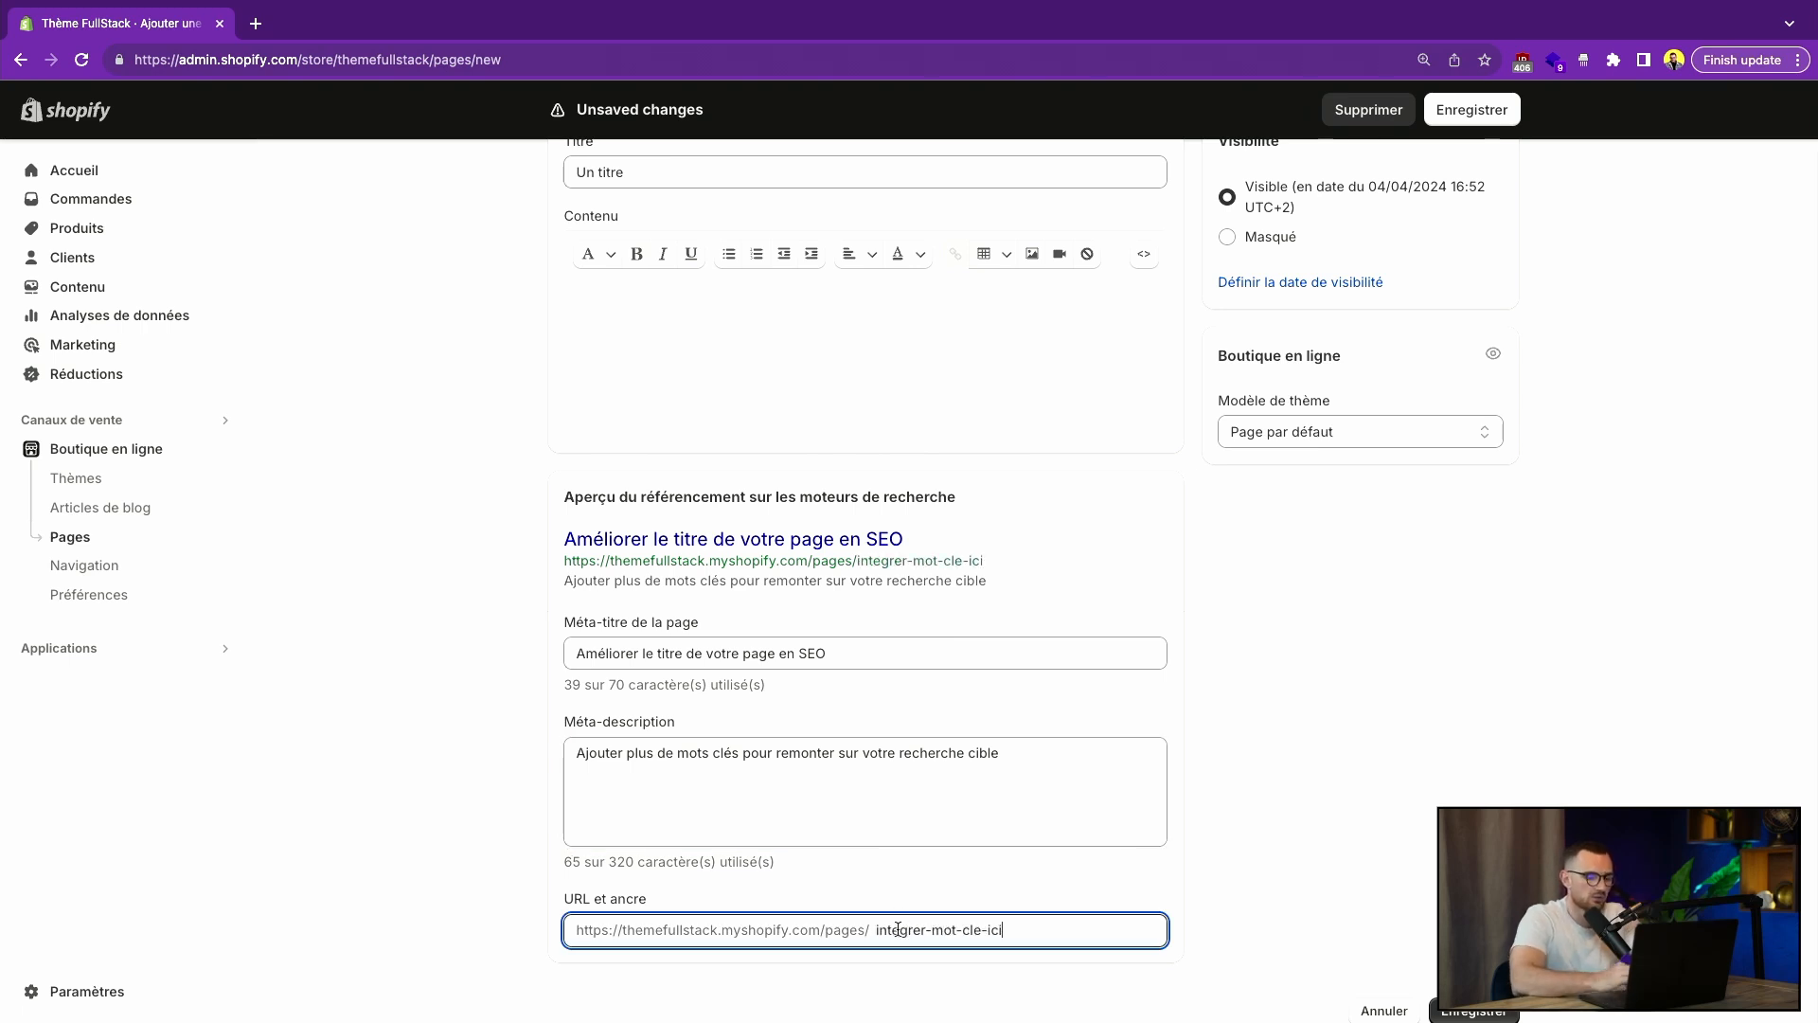
click(538, 838)
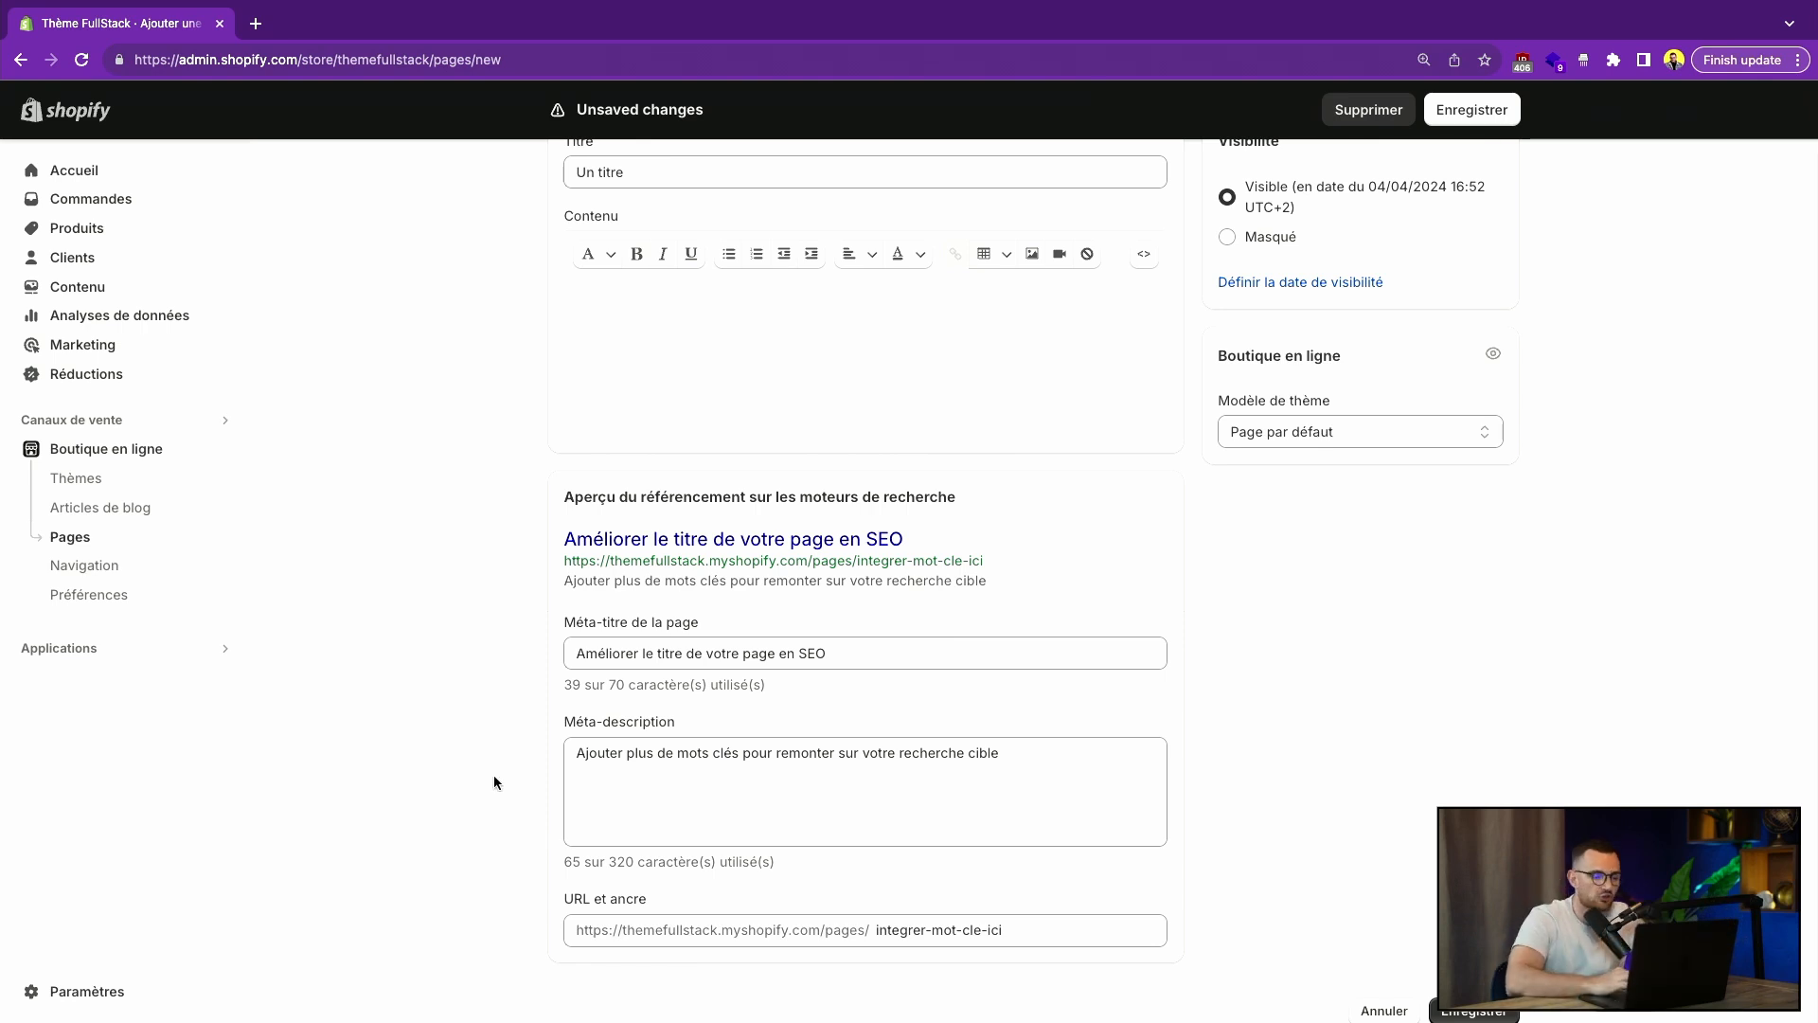
- Fill the page's content with a "Lorem ipsum dolor sit amet" placeholder paragraph
scroll(493, 782, up, 2)
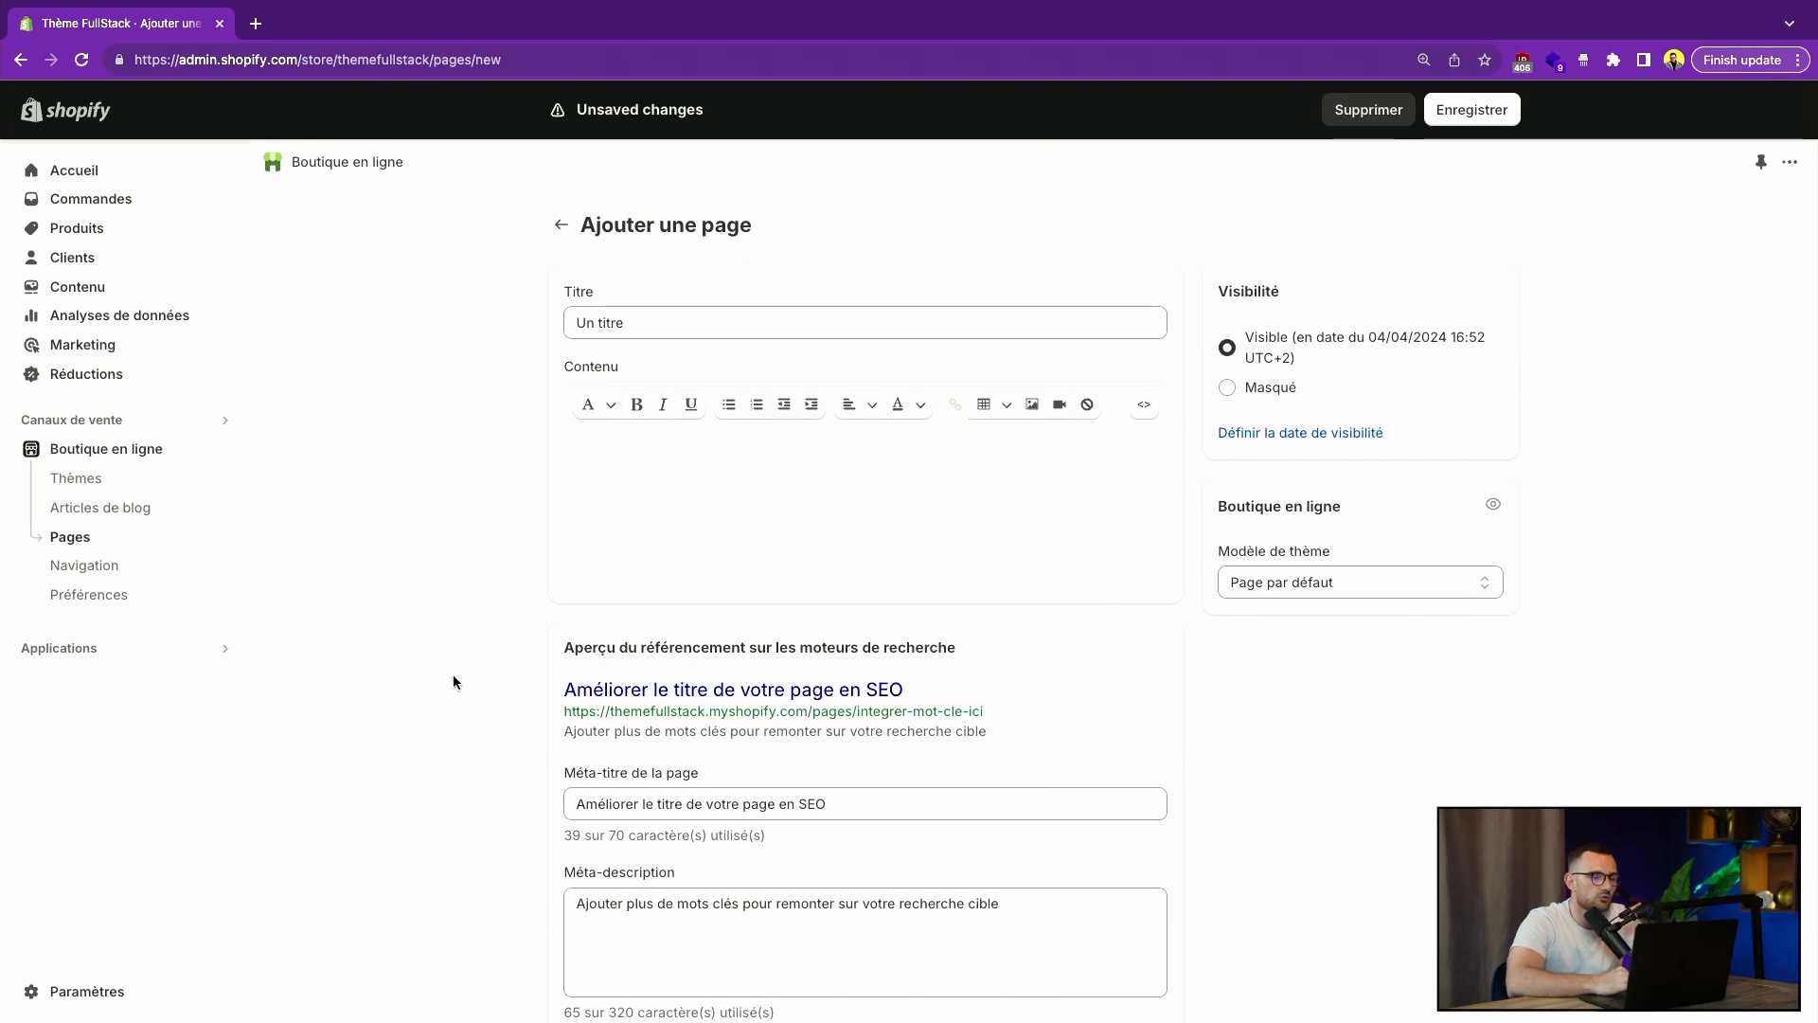
click(633, 538)
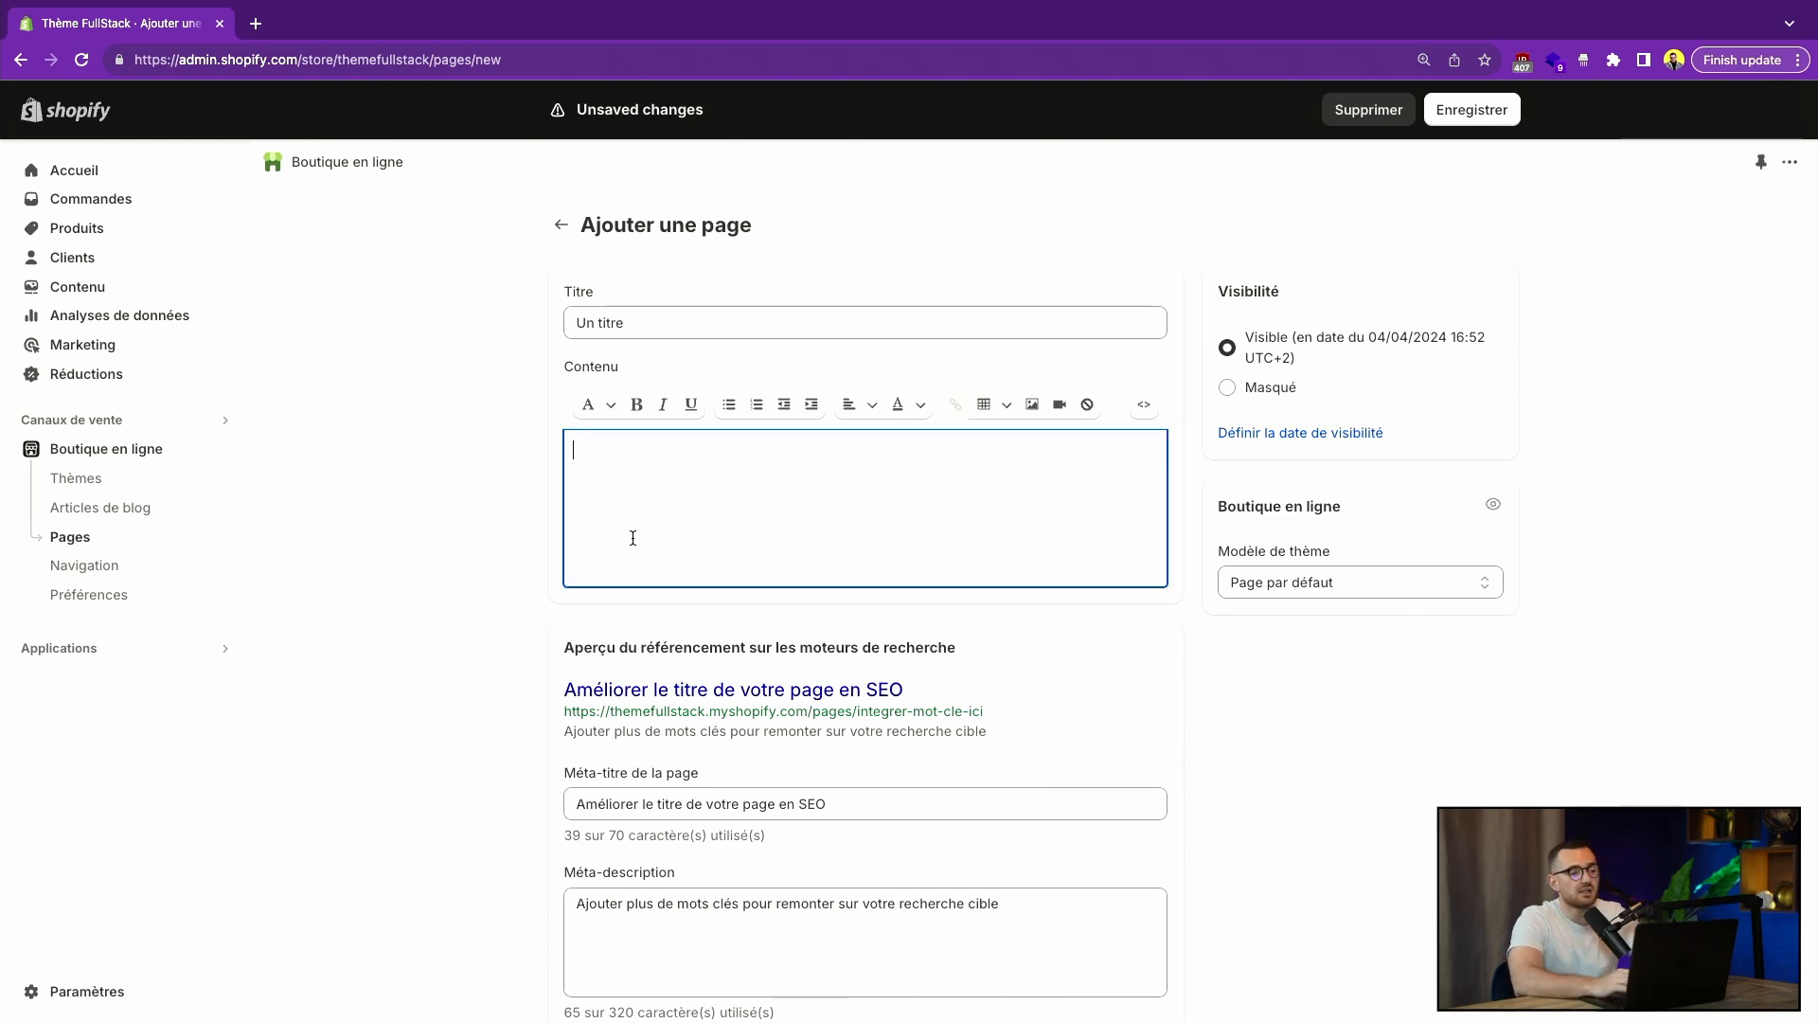
text(L)
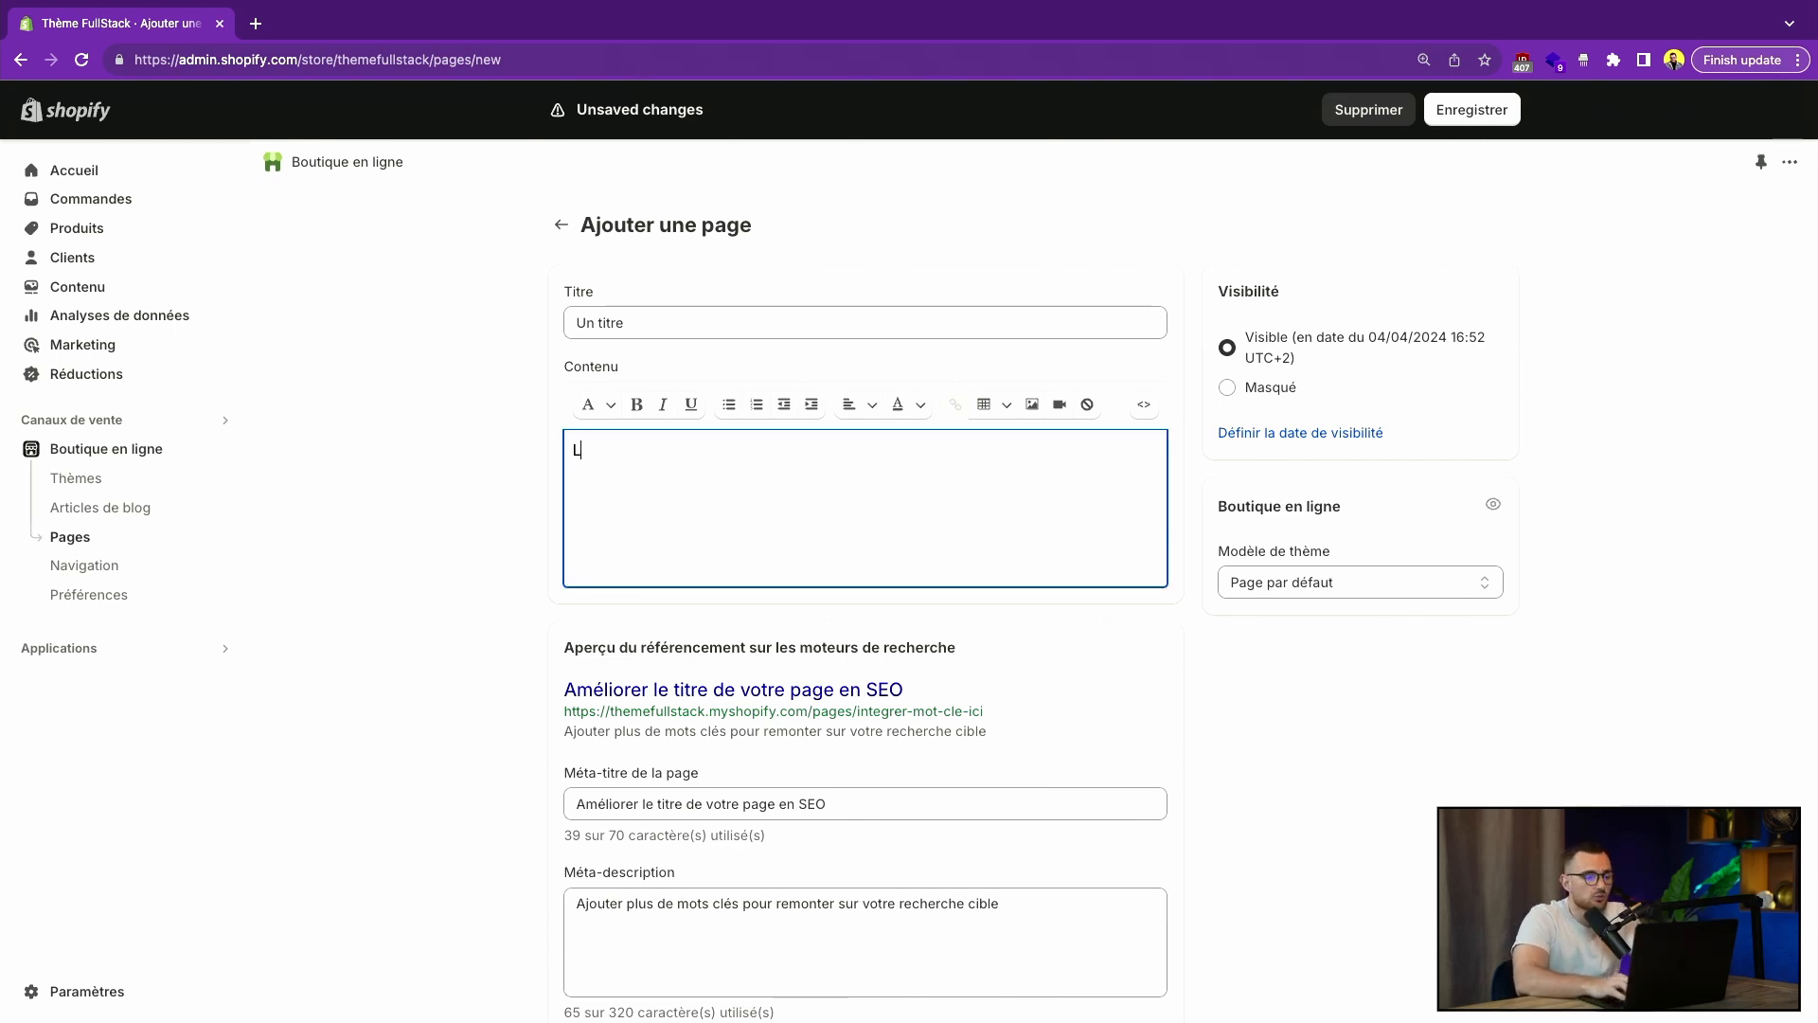
text(orem ipsum dolor sit amet, consectetur adipiscing elit. Cras luctus id metus sed interdum. Quisque venenatis leo commodo eros eleifend, non cursus magna blandit. Sed tempor aliquet finibus. Orci varius natoque penatibus et magnis dis parturient montes, nascetur ridiculus mus. Integer metus justo, egestas eu mi eget, vulputate tempus dui.)
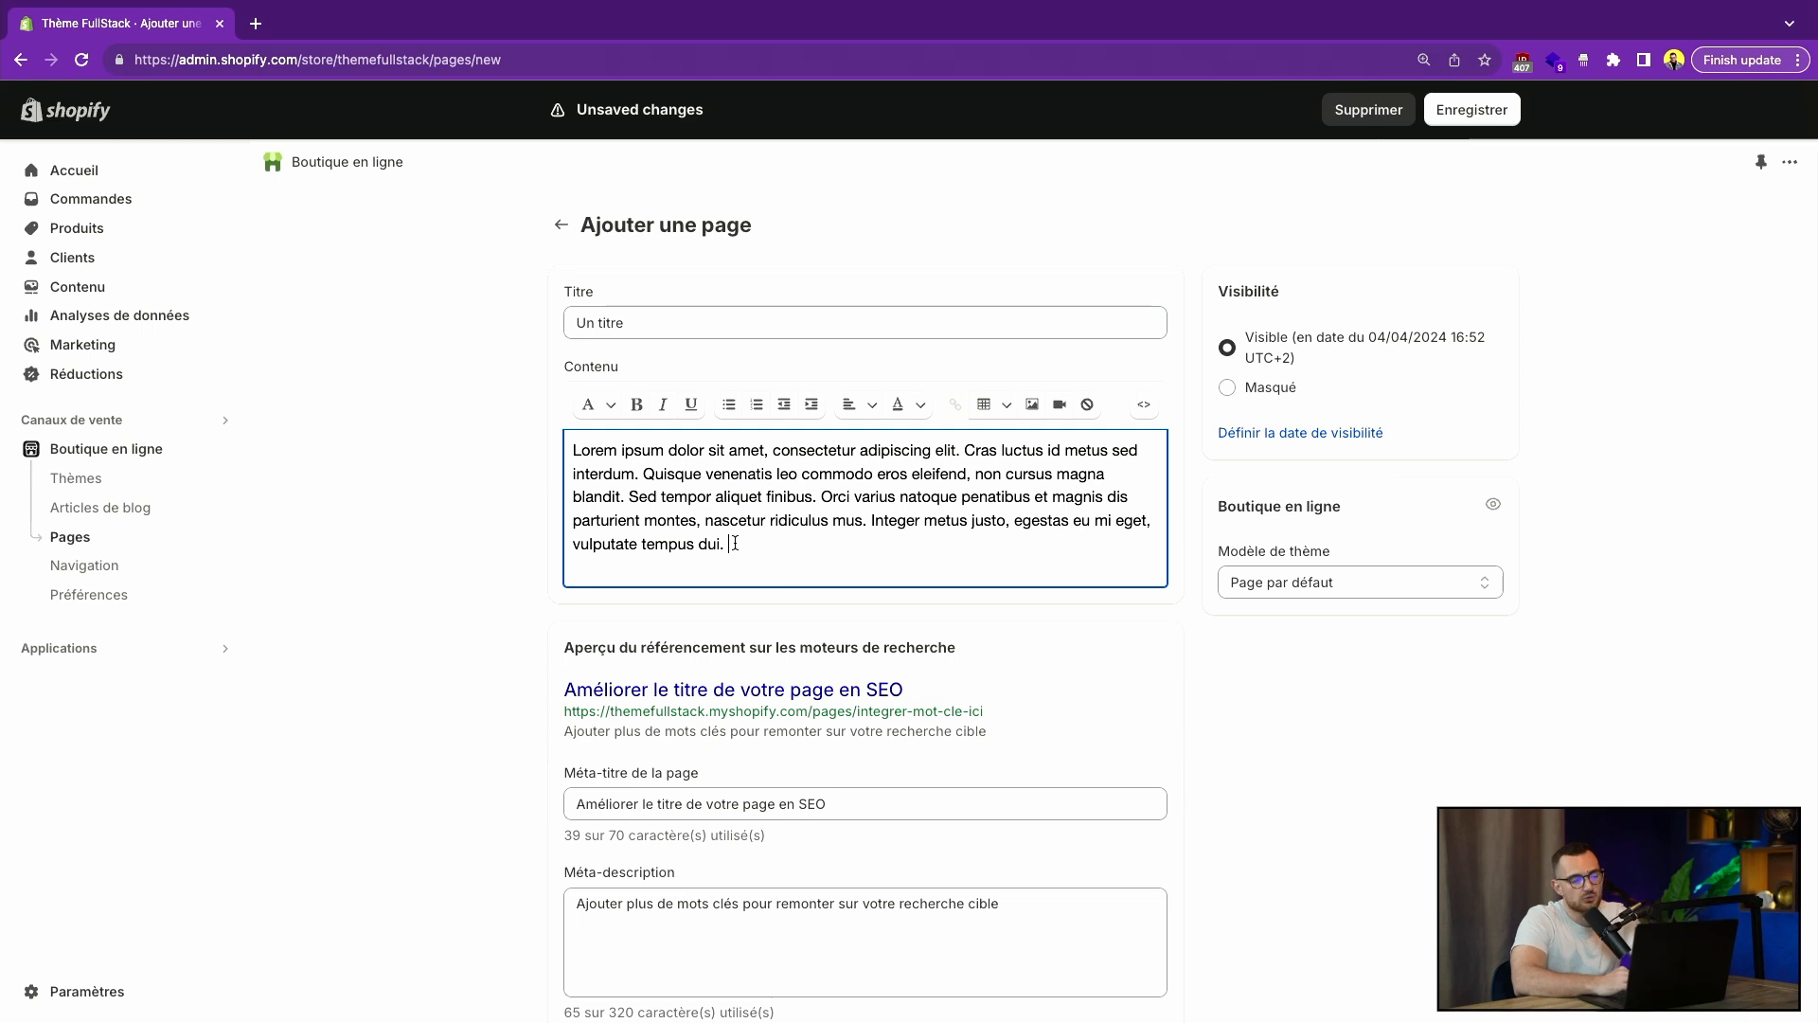
key(super+a)
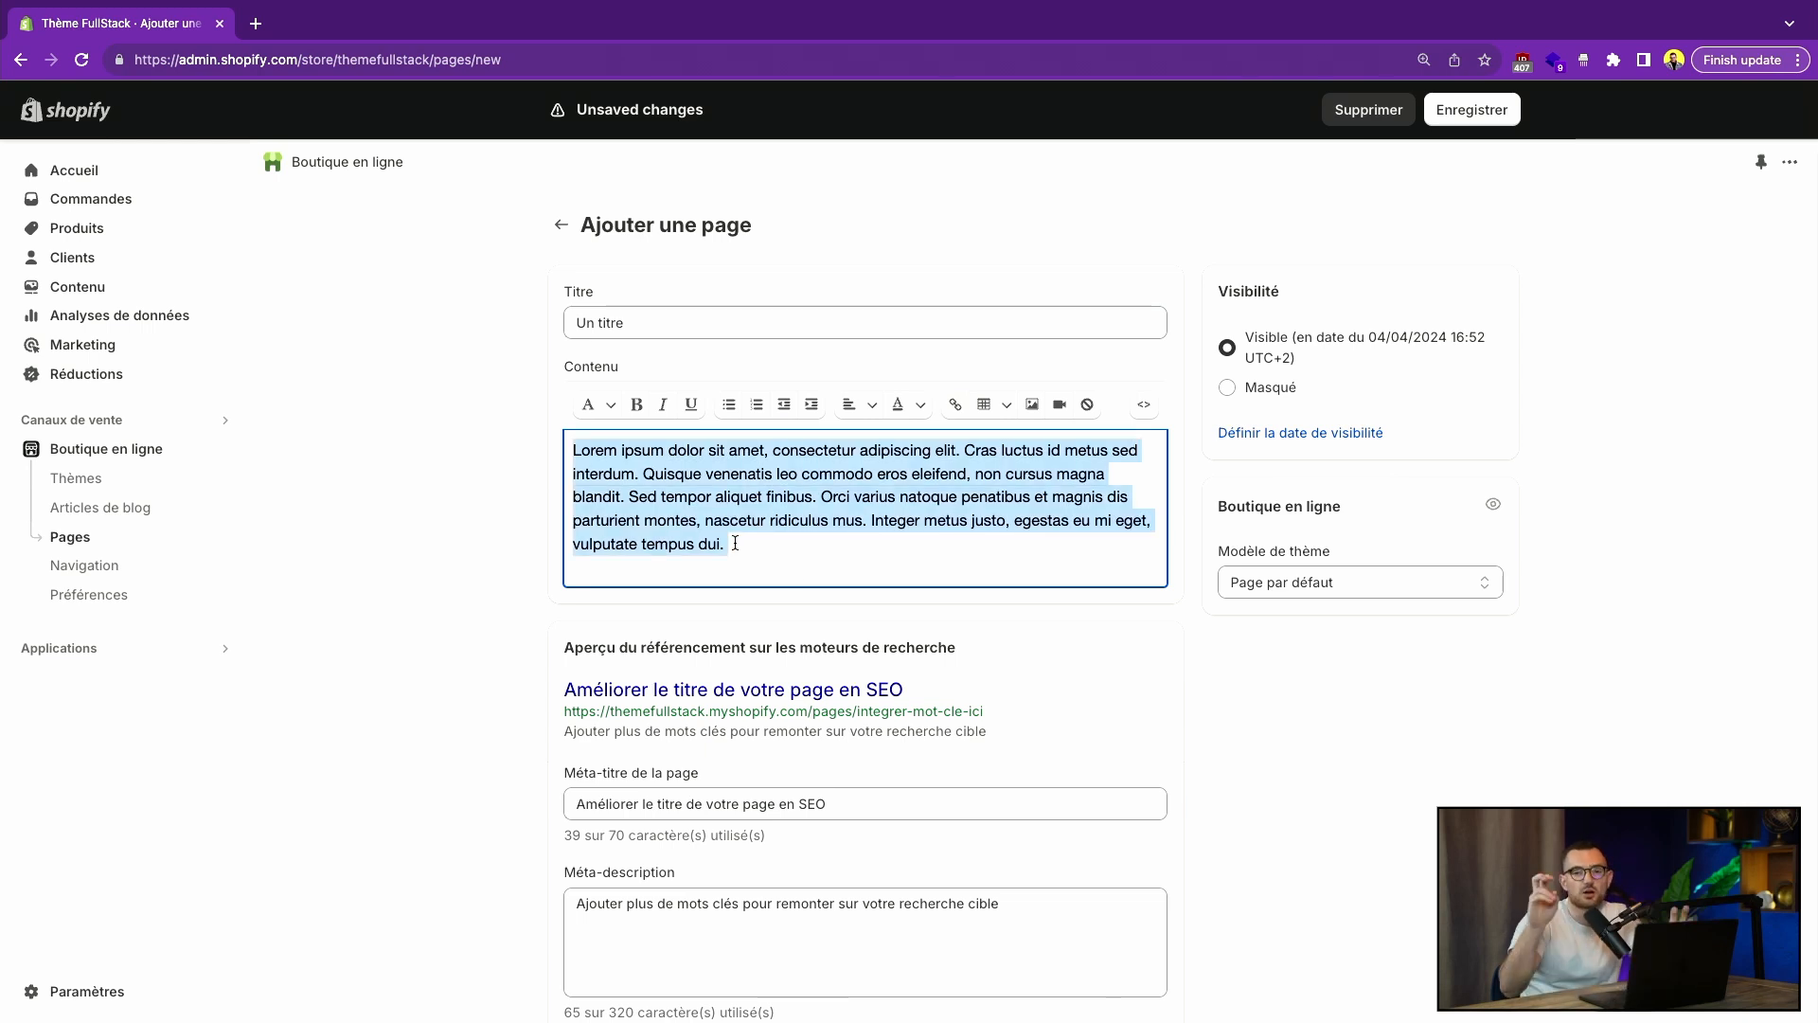
click(735, 543)
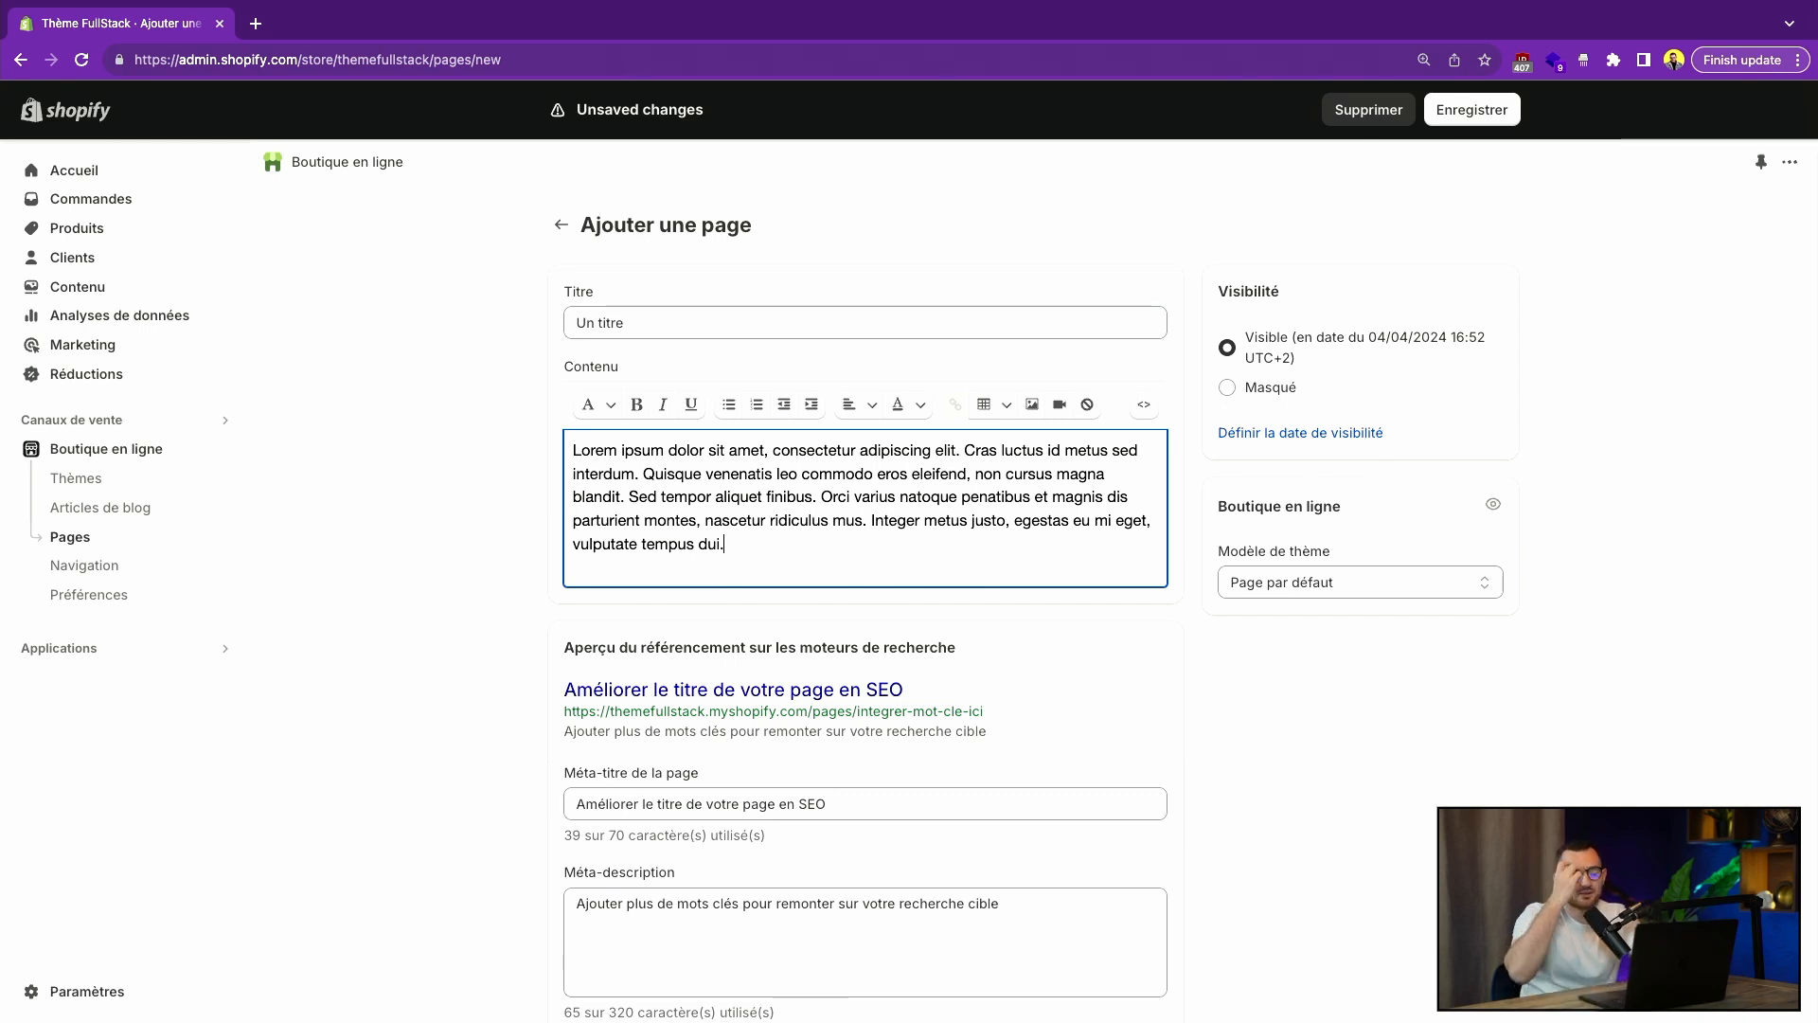
- Delete all the placeholder text from the page's content
key(ctrl+a)
key(BackSpace)
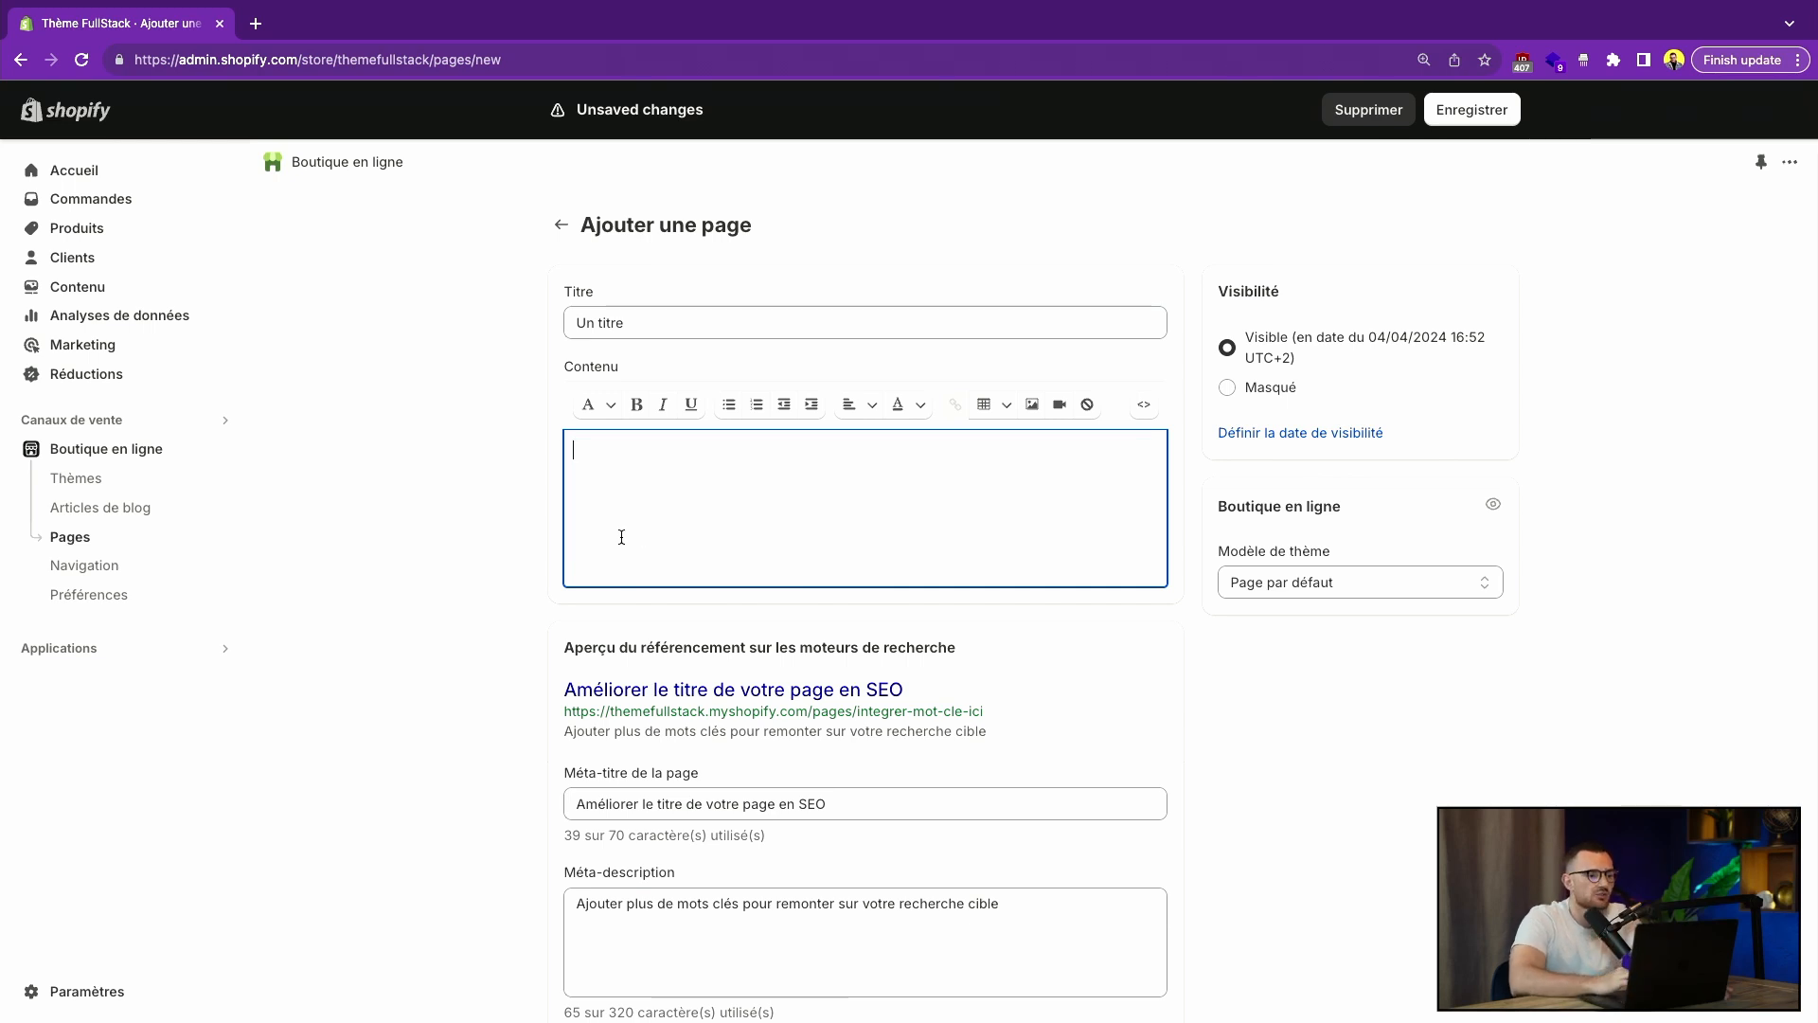
click(468, 546)
- Review the available theme templates, keep "Page par défaut", and save the new page
click(1345, 581)
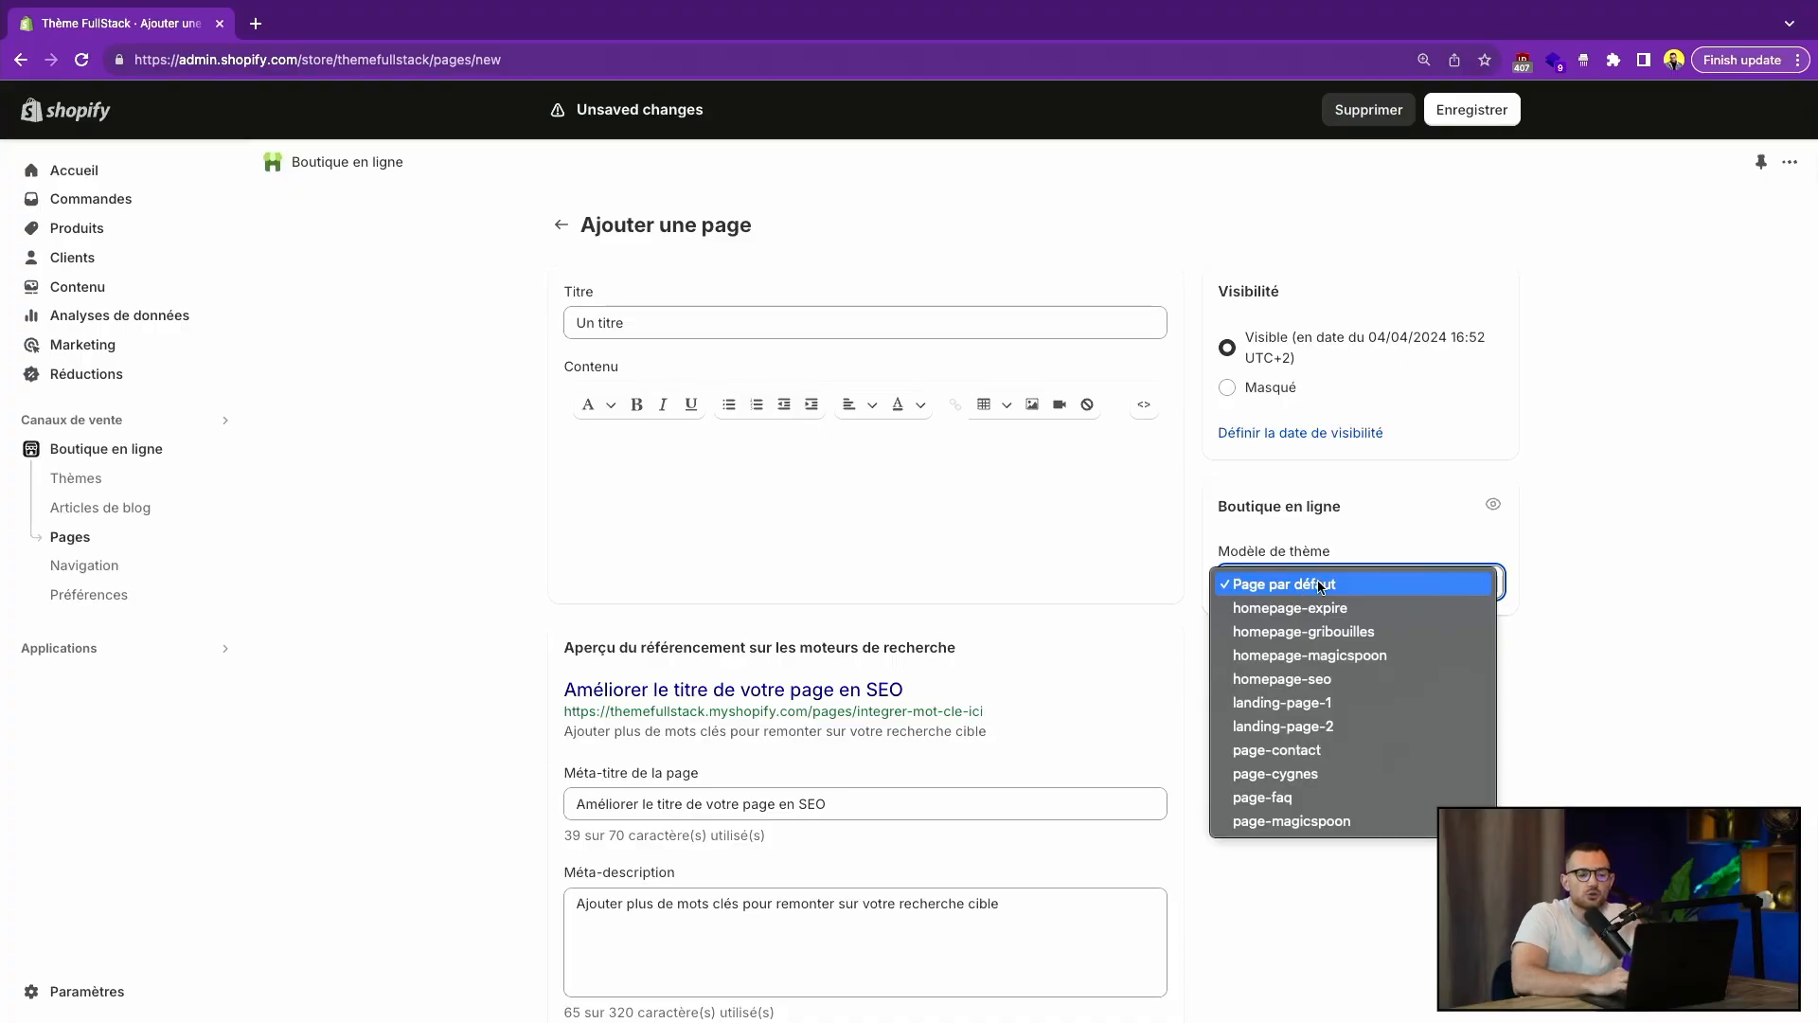
click(1321, 585)
click(1351, 582)
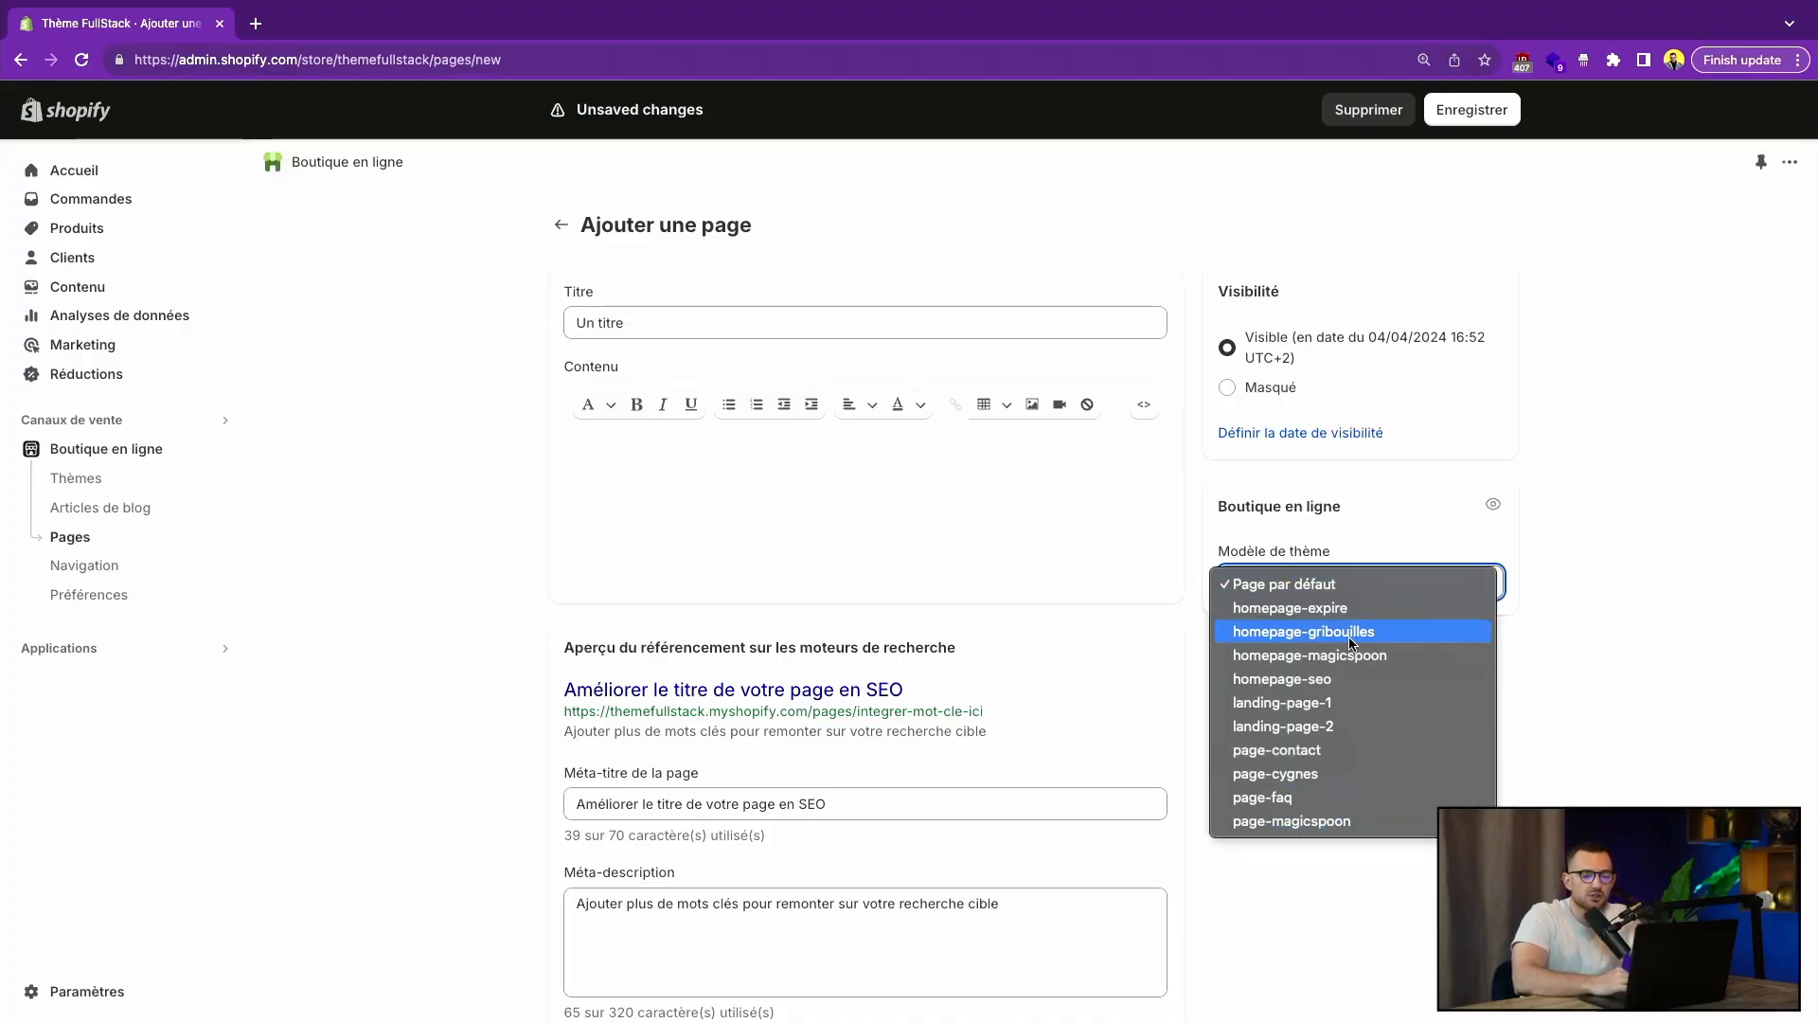
click(1581, 656)
click(1497, 123)
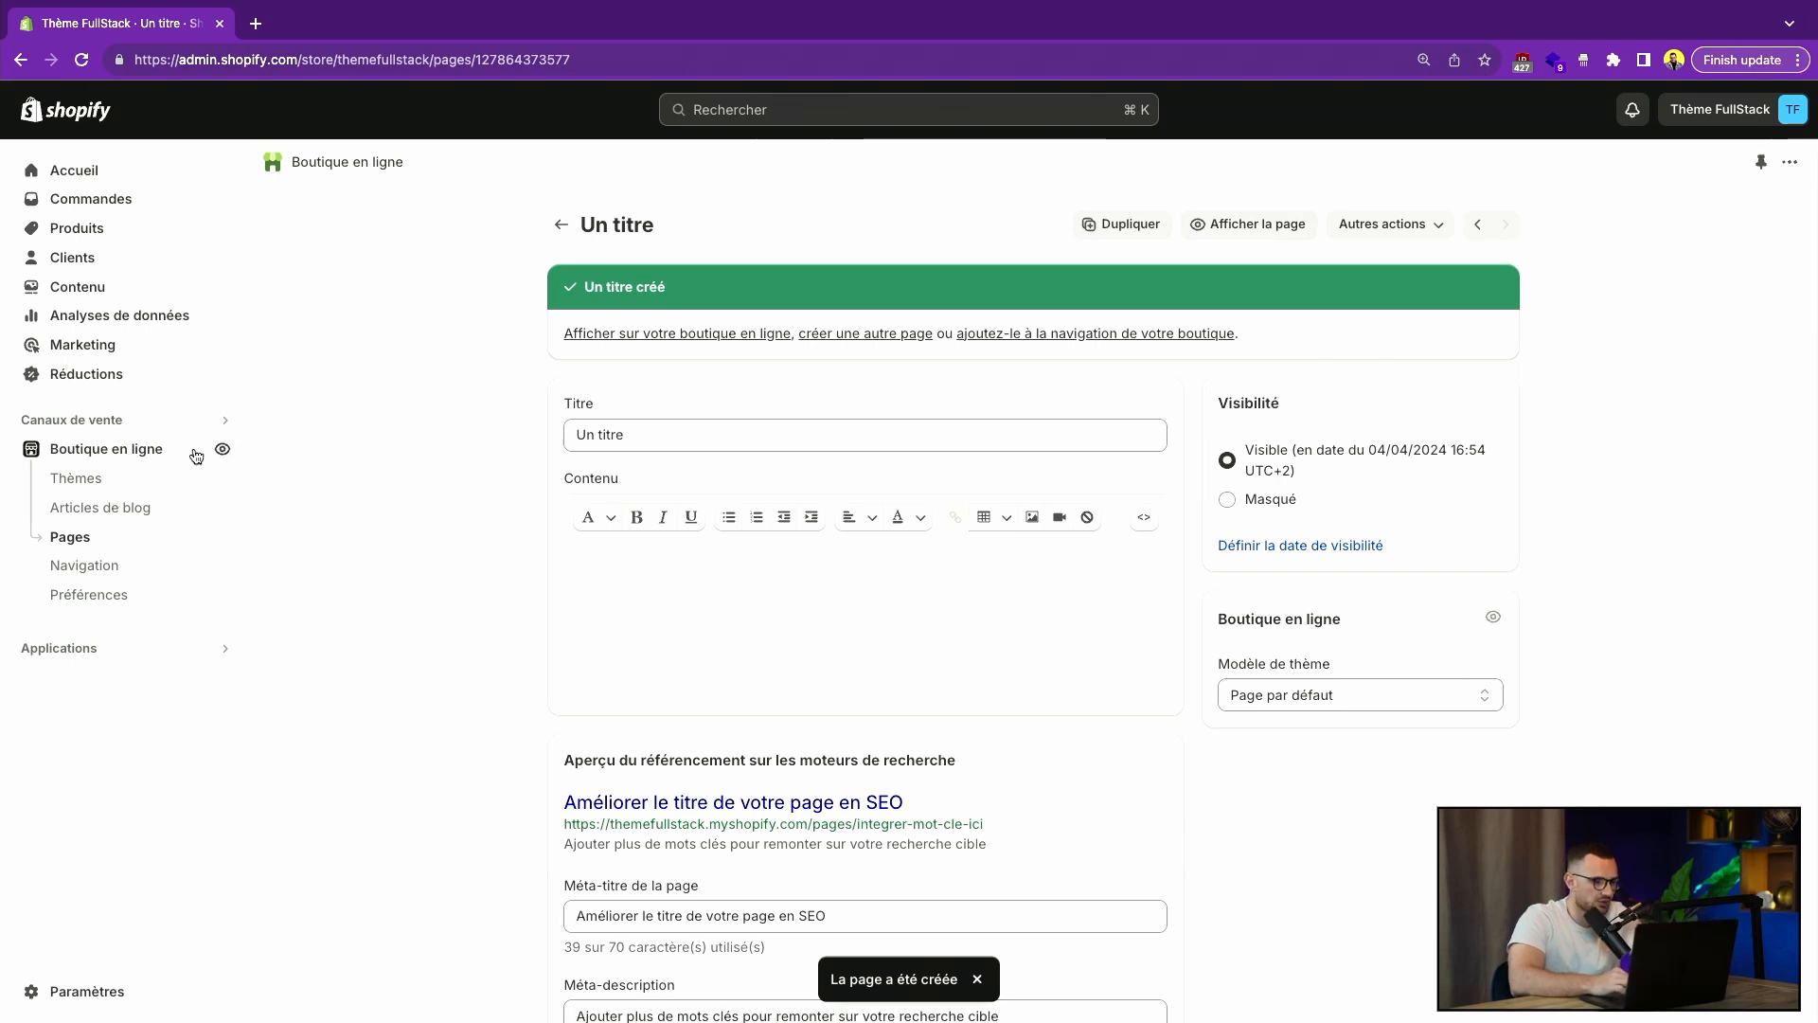
- Open the online store's themes in a new browser tab and look over the current theme's additional actions
super+click(151, 452)
key(ctrl+Tab)
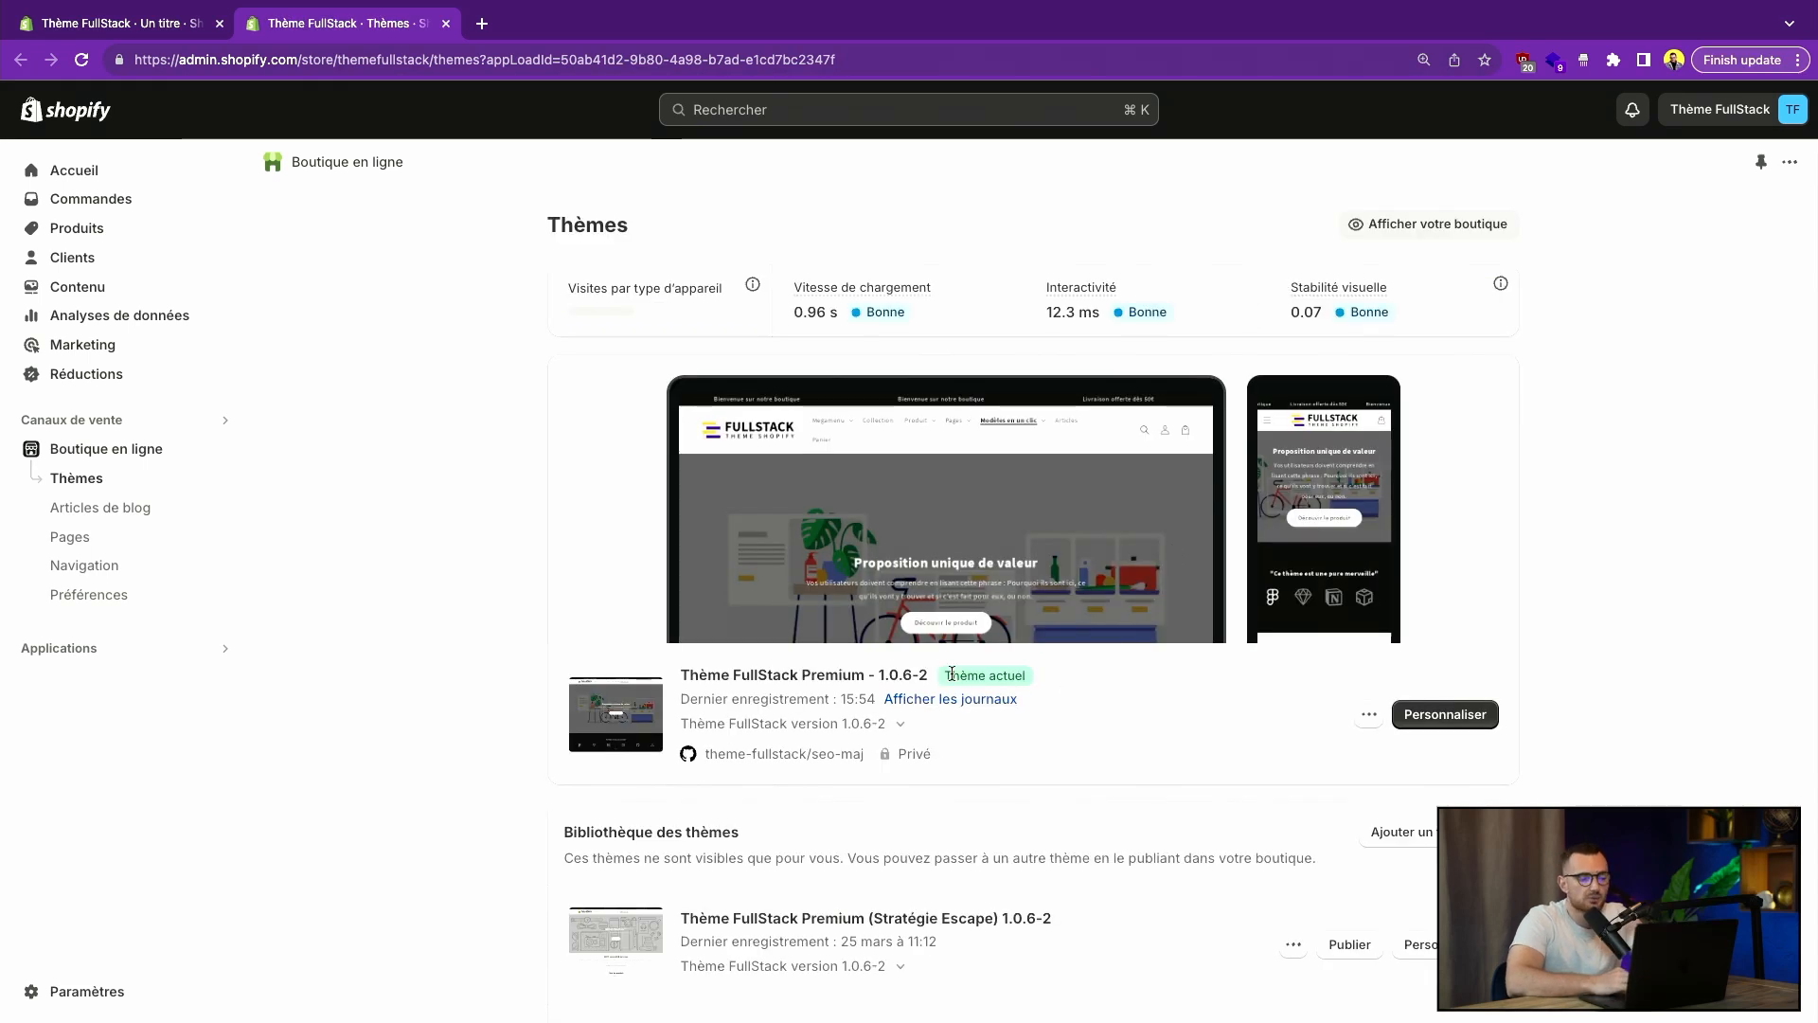
scroll(1077, 675, down, 3)
scroll(1042, 666, up, 3)
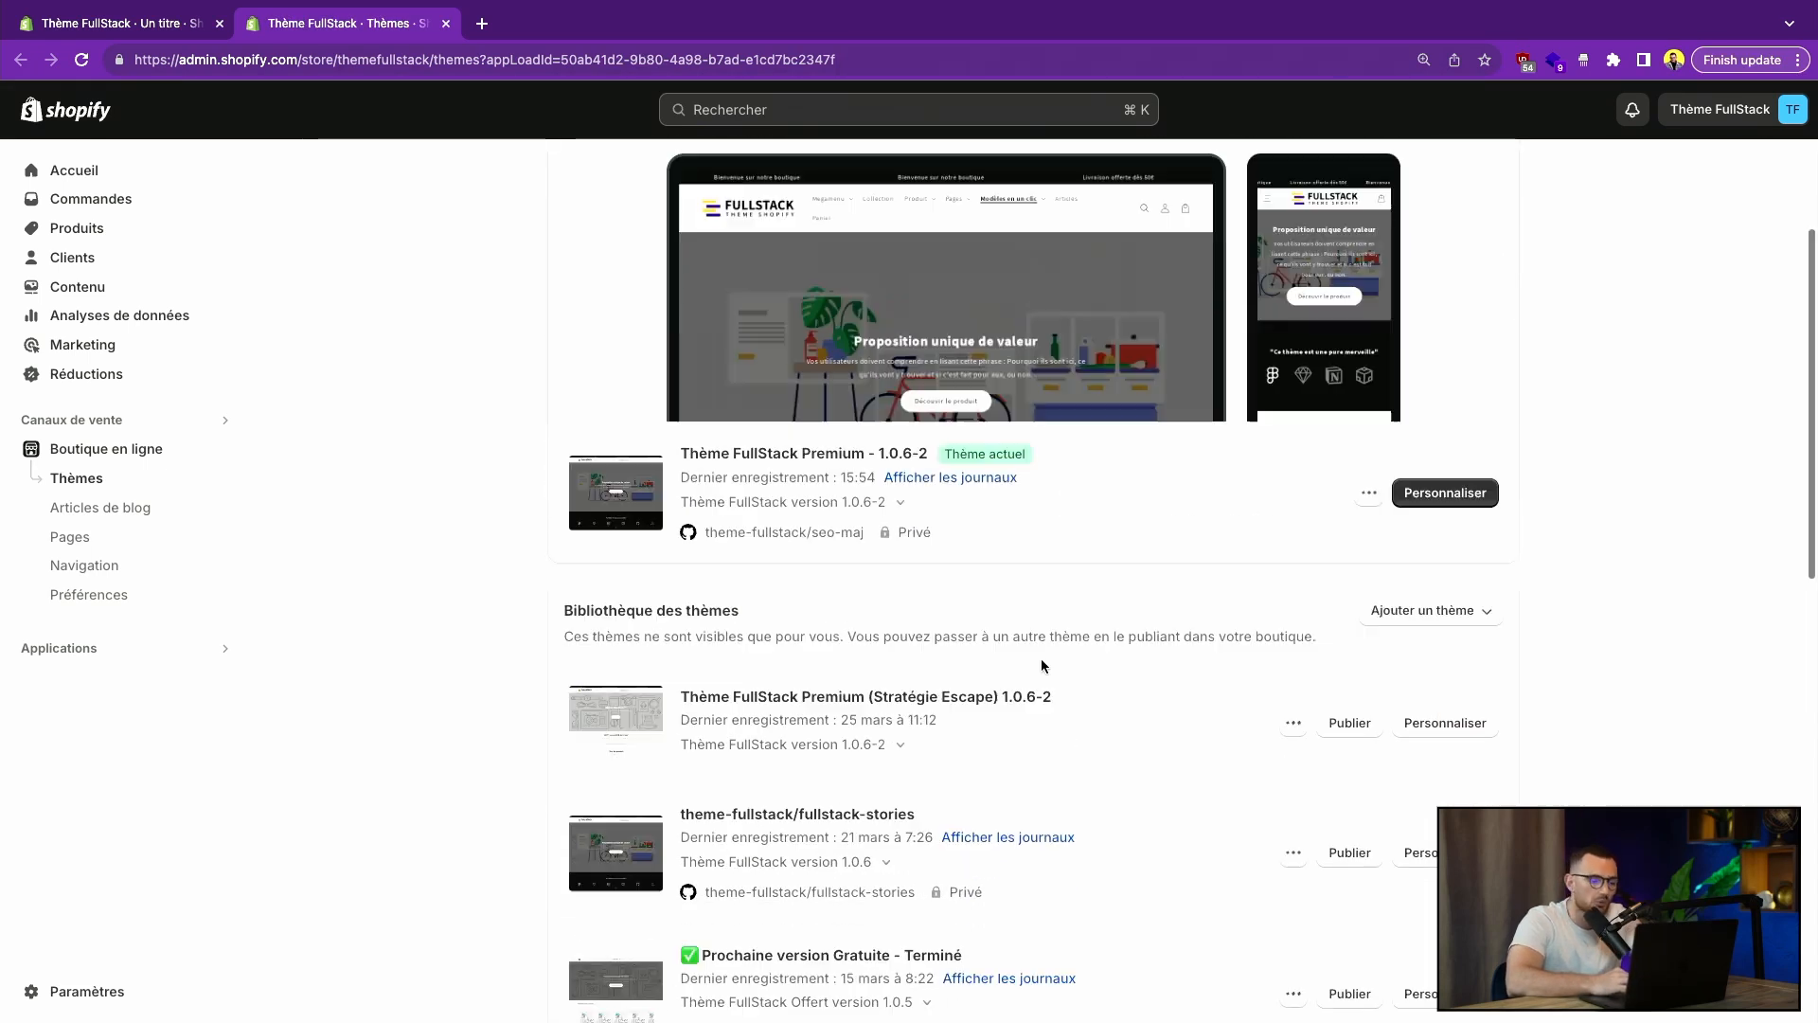
click(1370, 717)
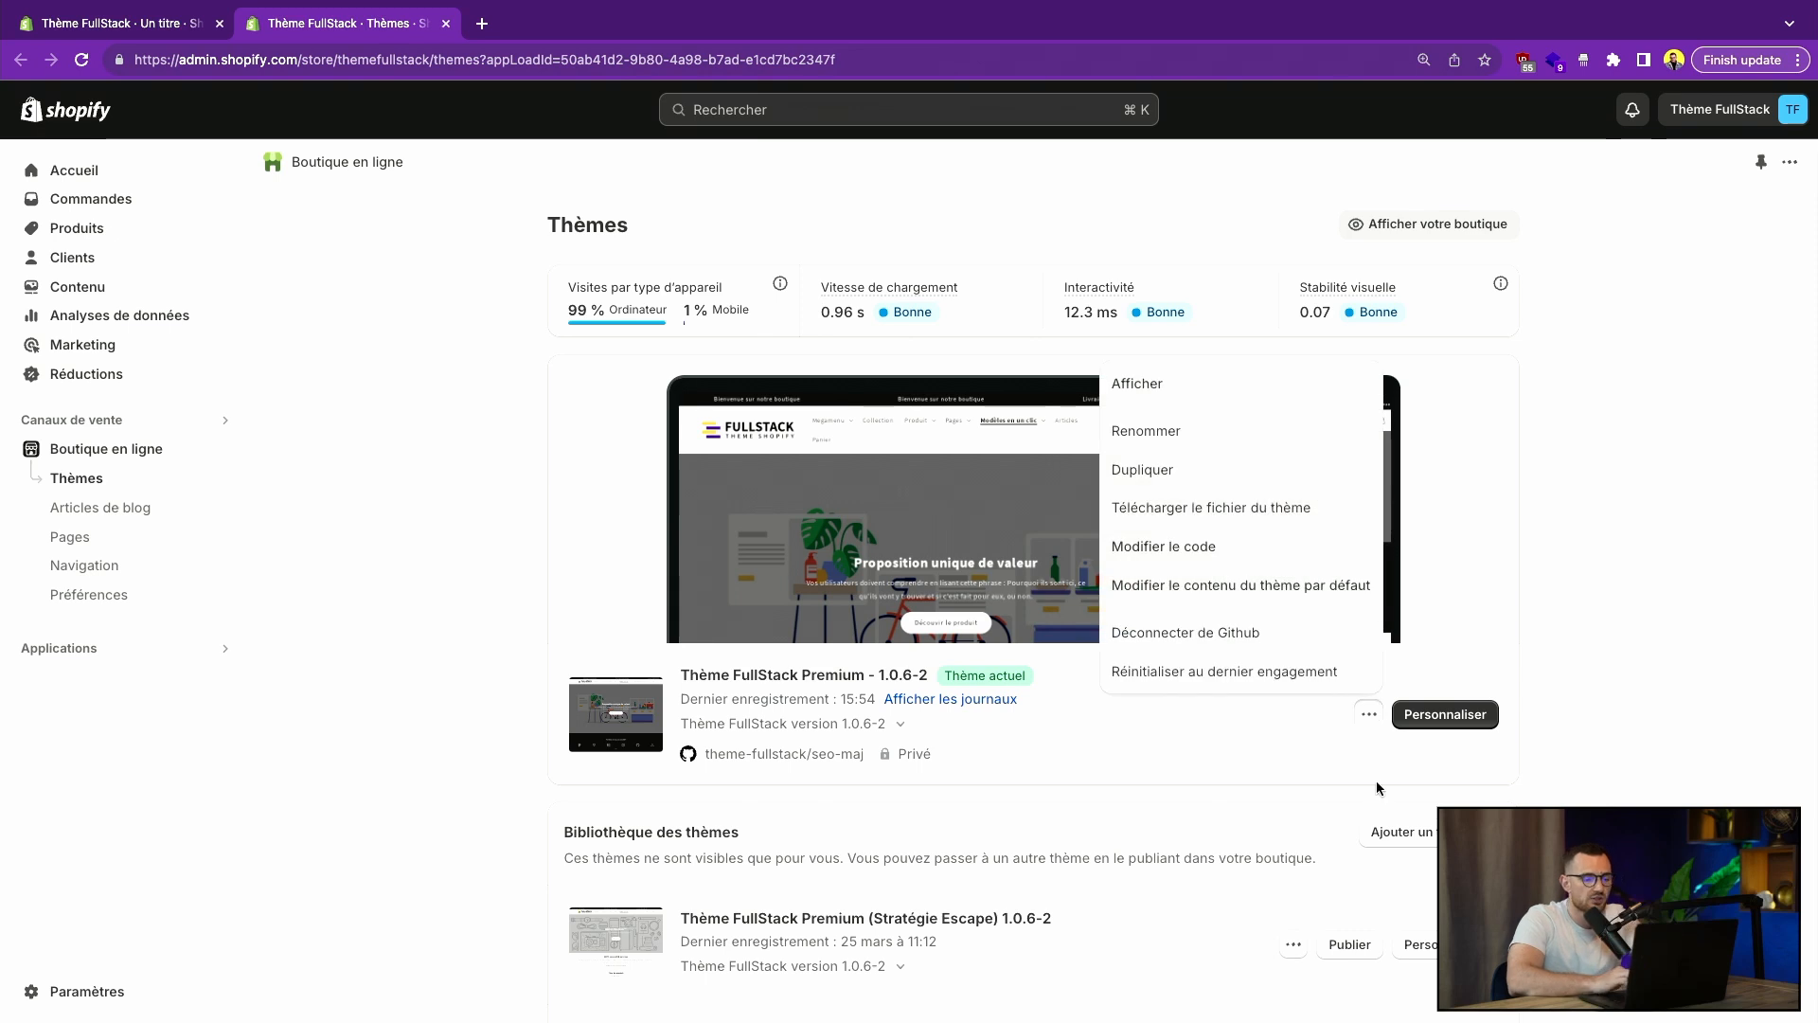
click(1172, 750)
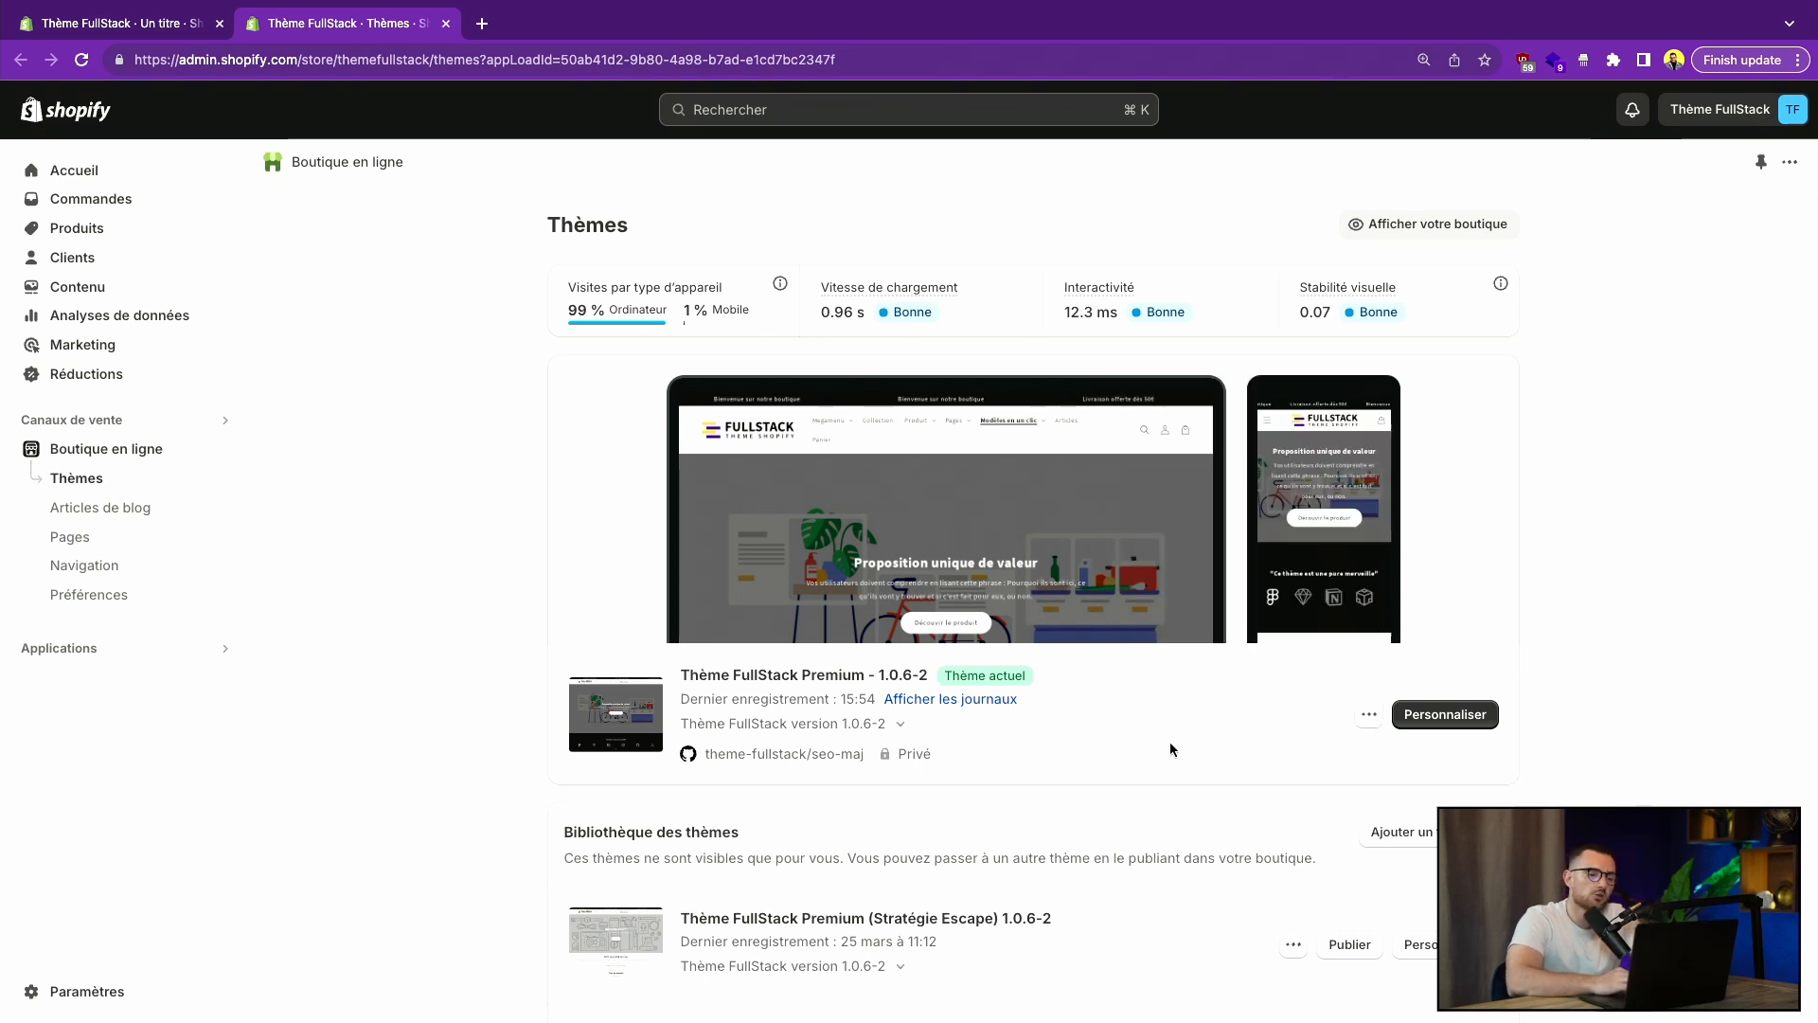
- Open the current theme in the theme editor, load the "Page par défaut" page template, and look over its preview
click(1477, 723)
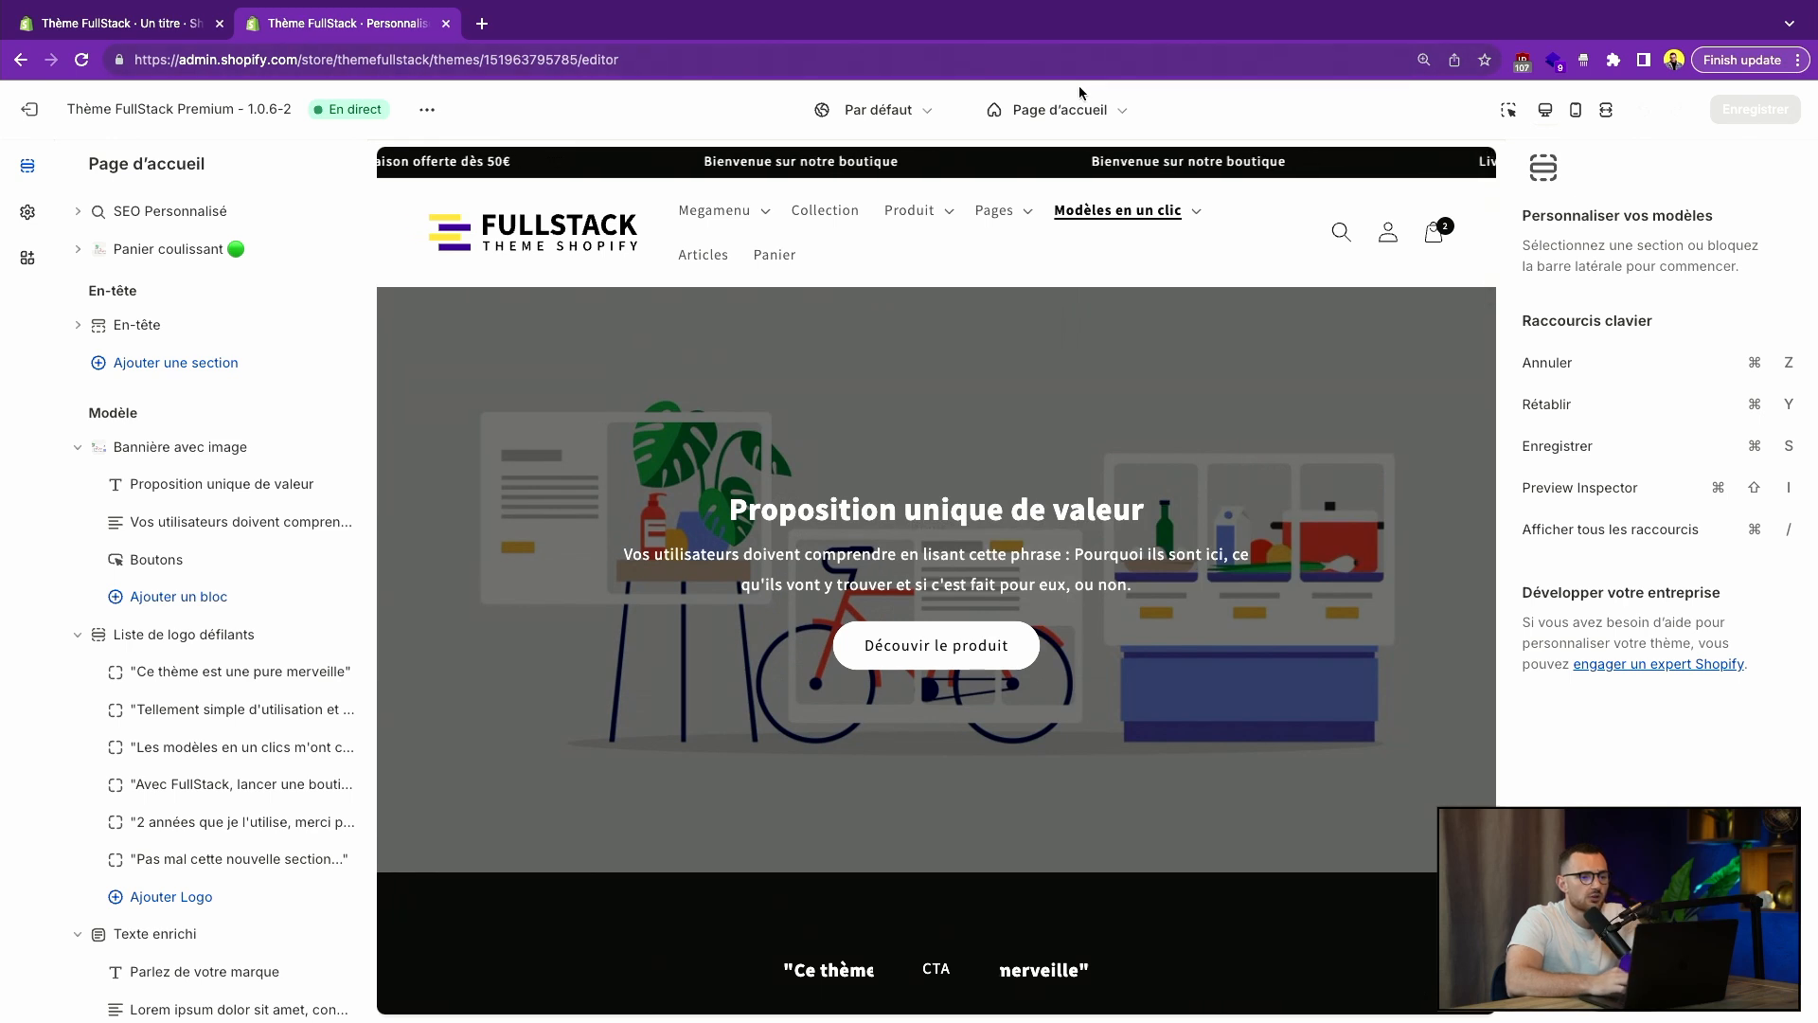
click(1083, 104)
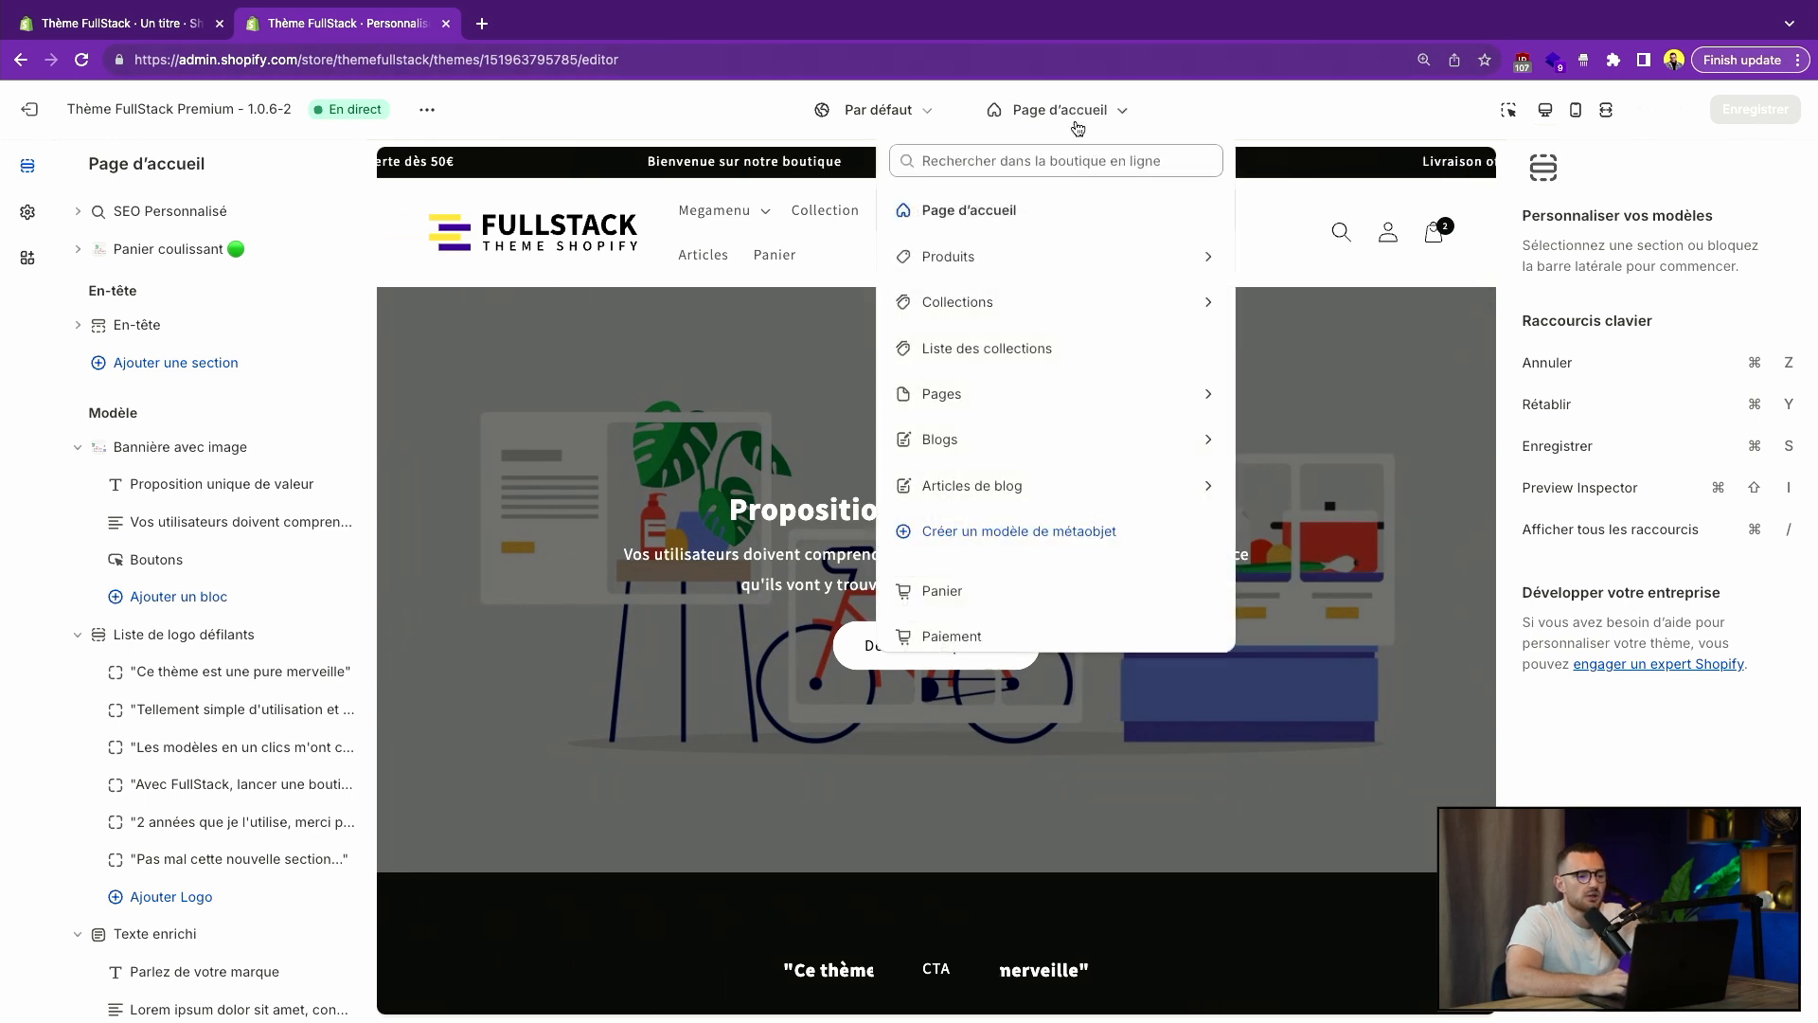
click(1042, 391)
click(1041, 254)
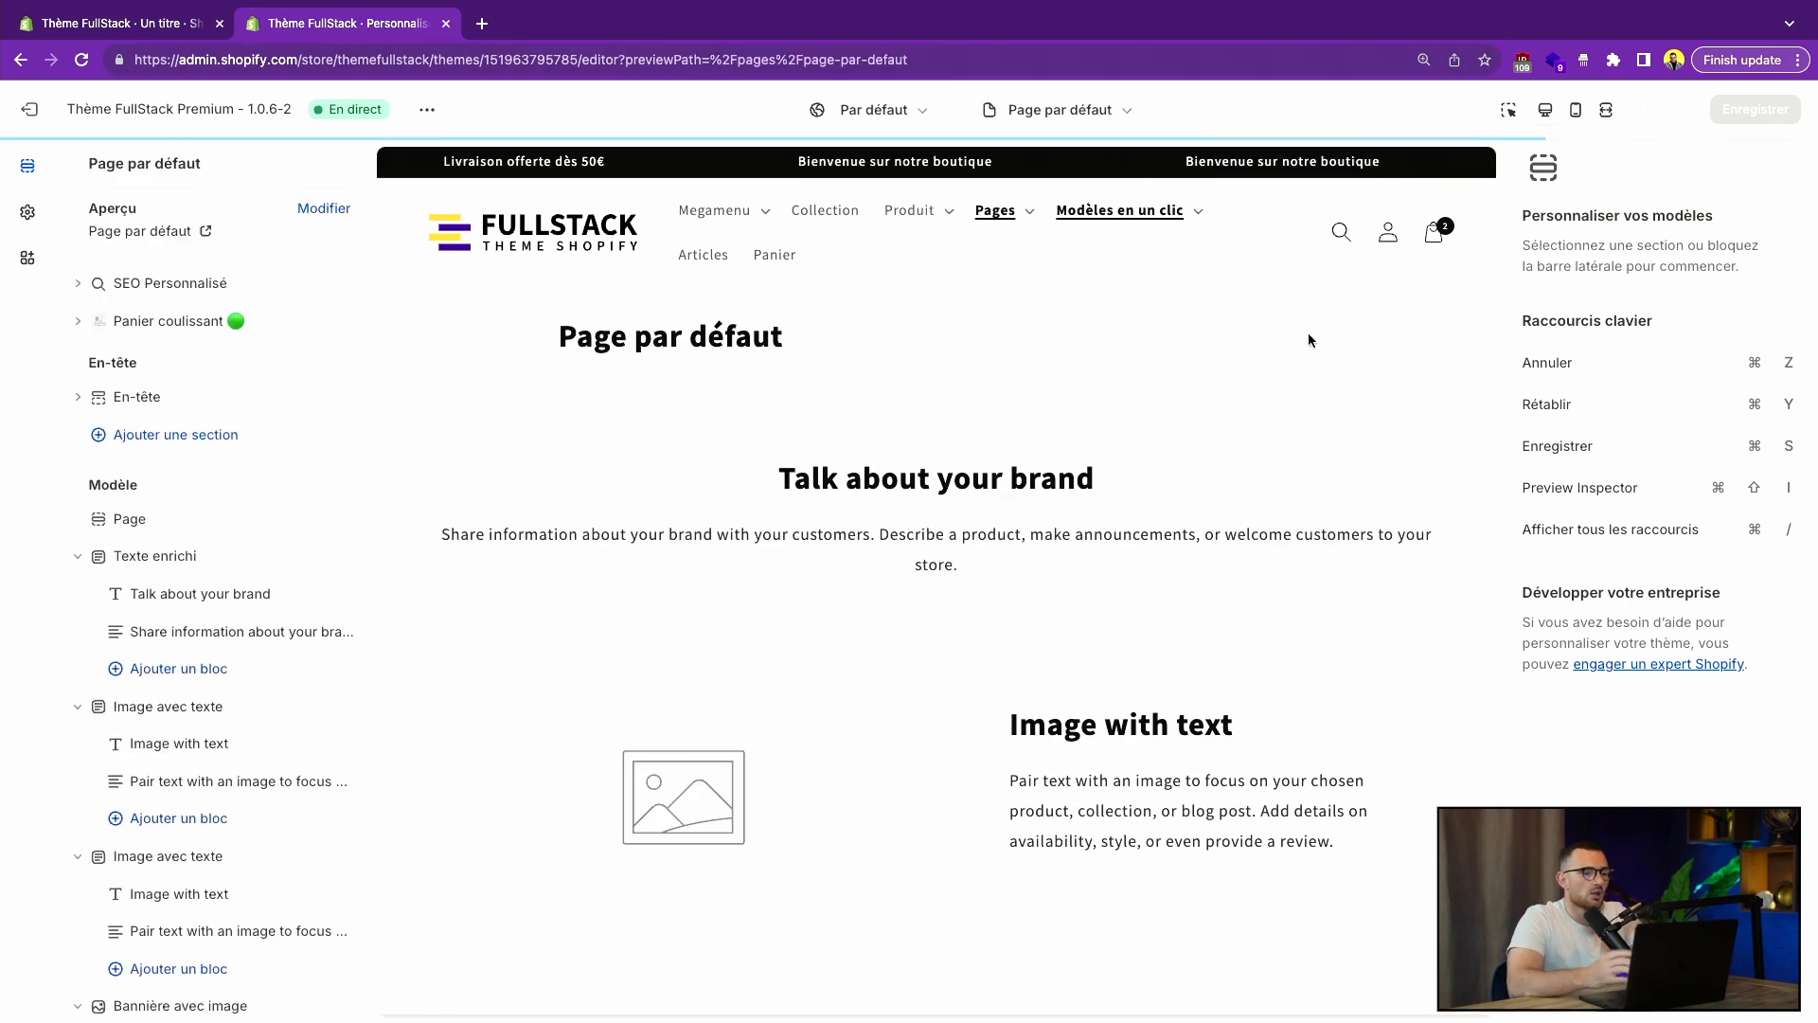
scroll(1157, 748, down, 5)
scroll(1157, 748, up, 5)
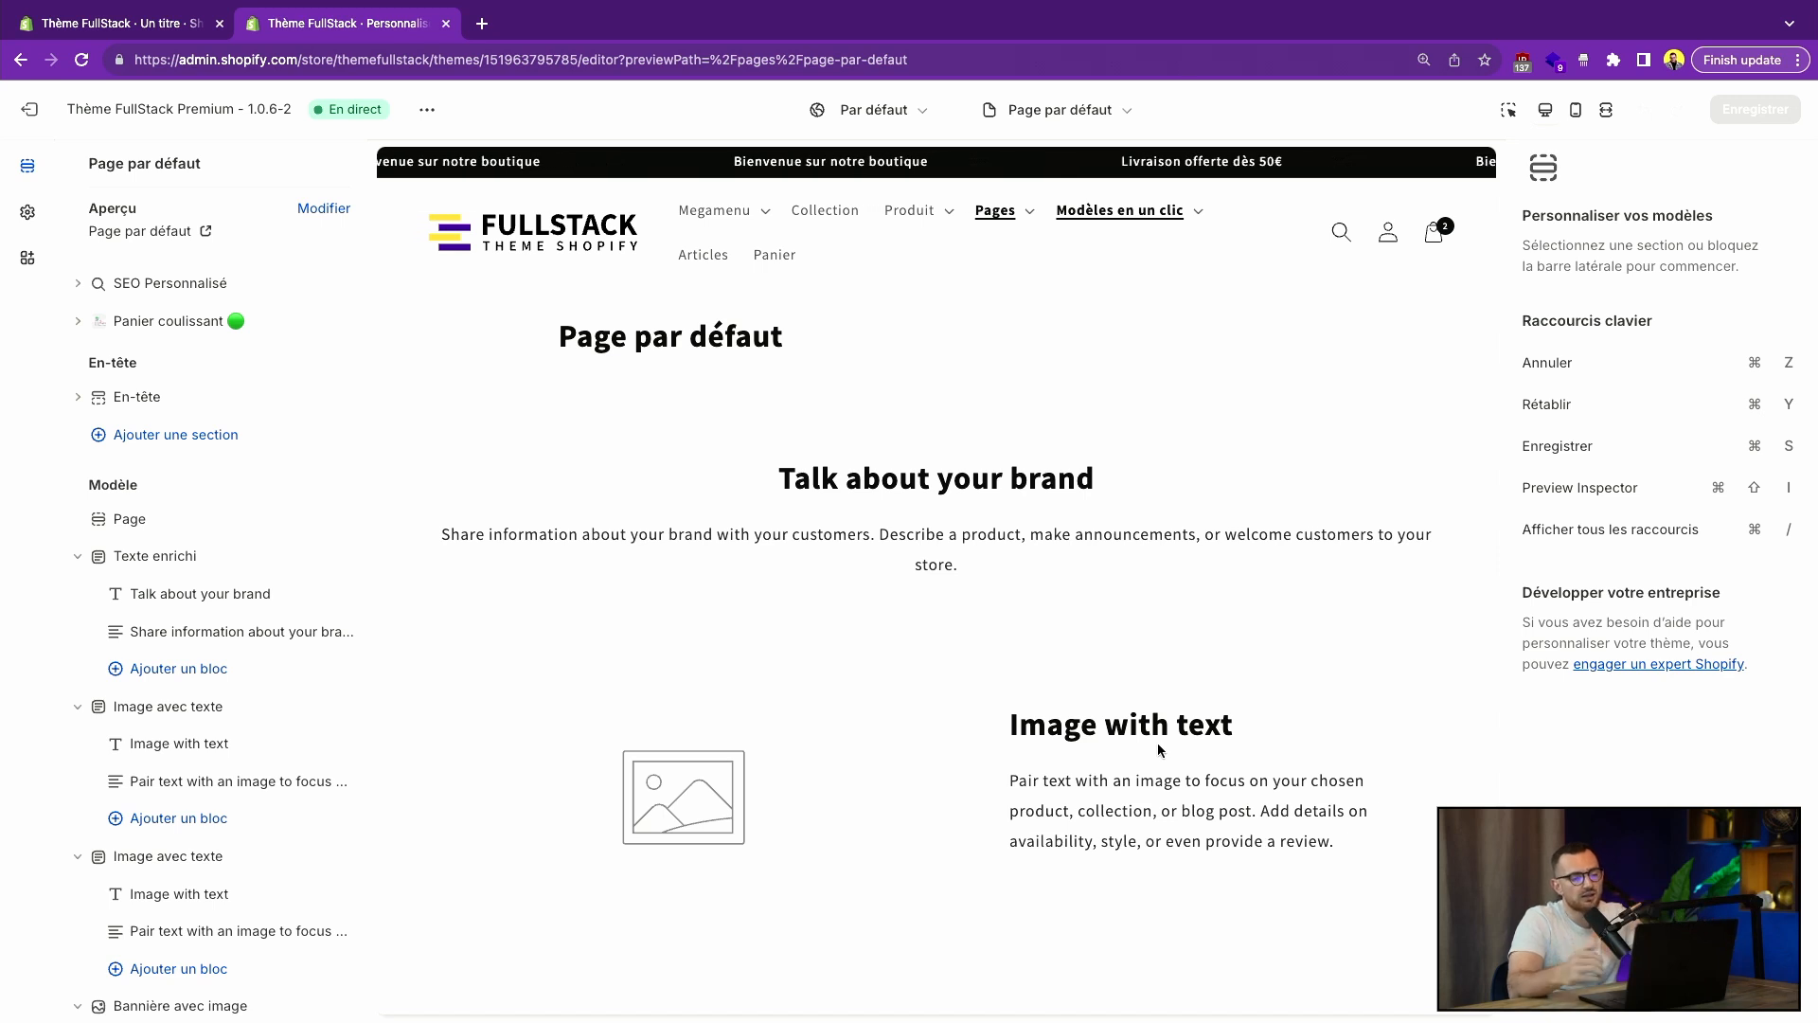
scroll(1157, 750, down, 2)
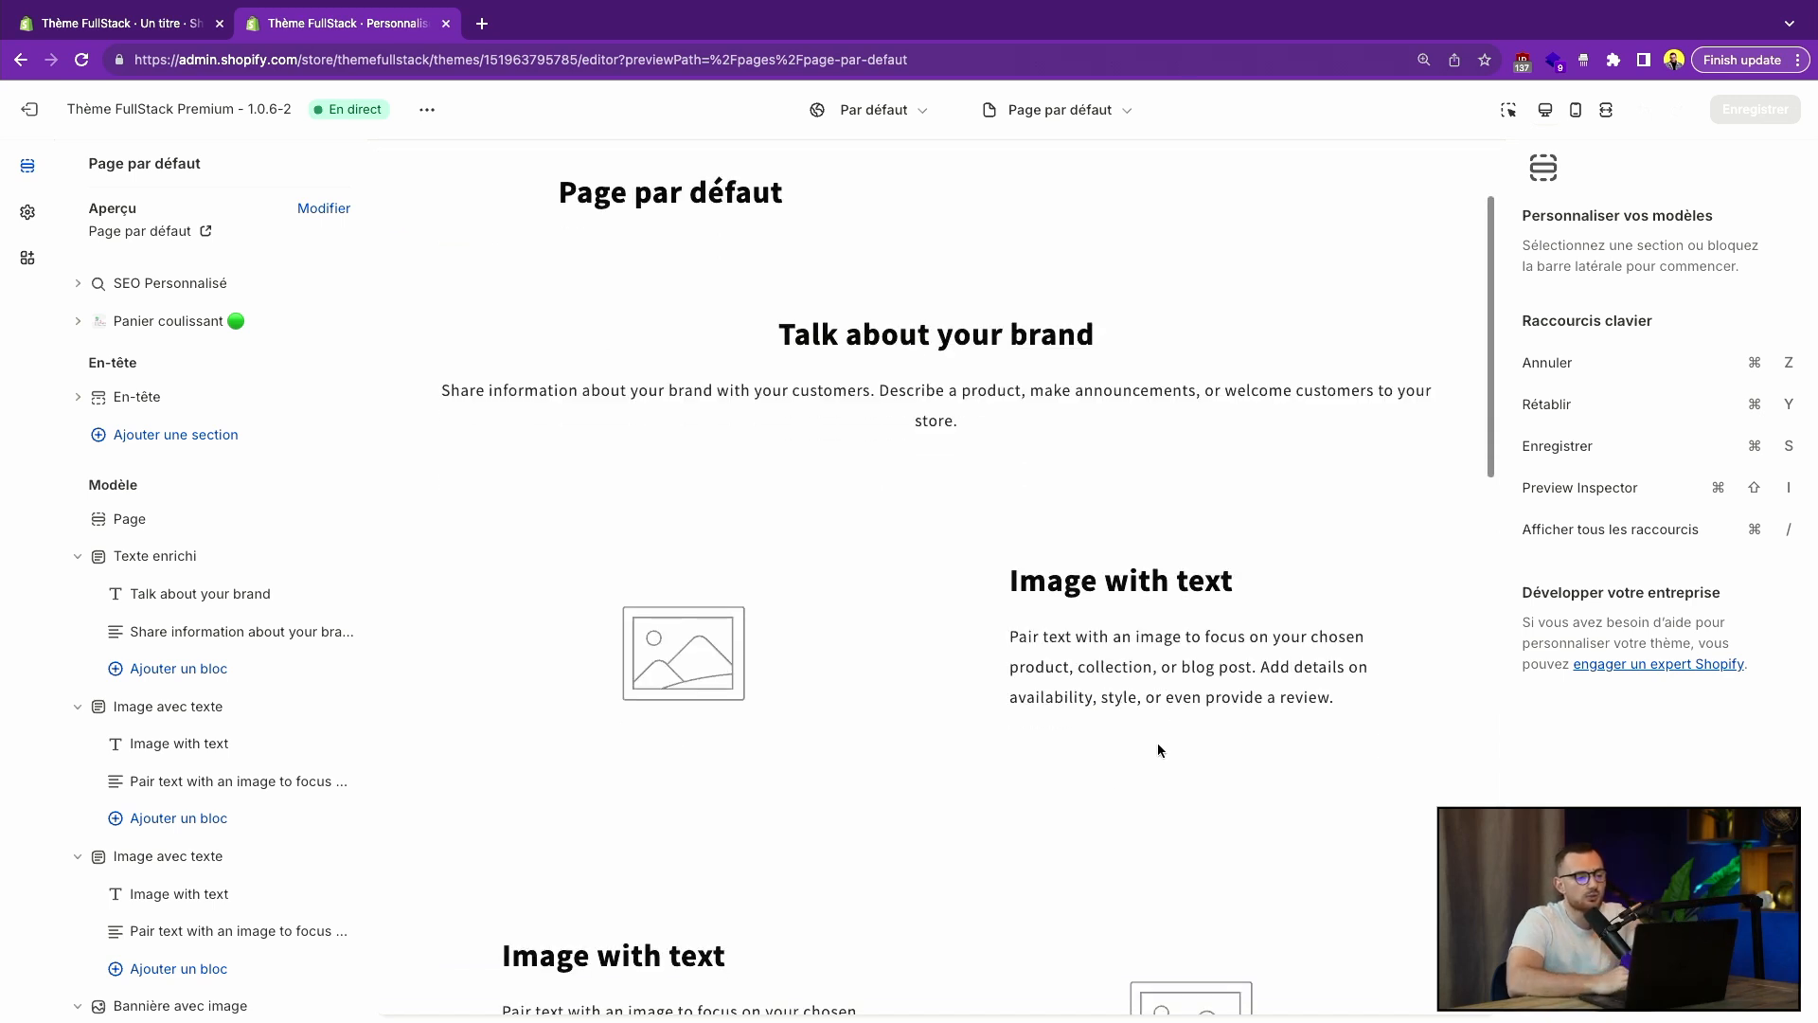
- Compare the page templates listed in the theme editor with the theme template options of the "Un titre" page
click(1103, 110)
click(1046, 275)
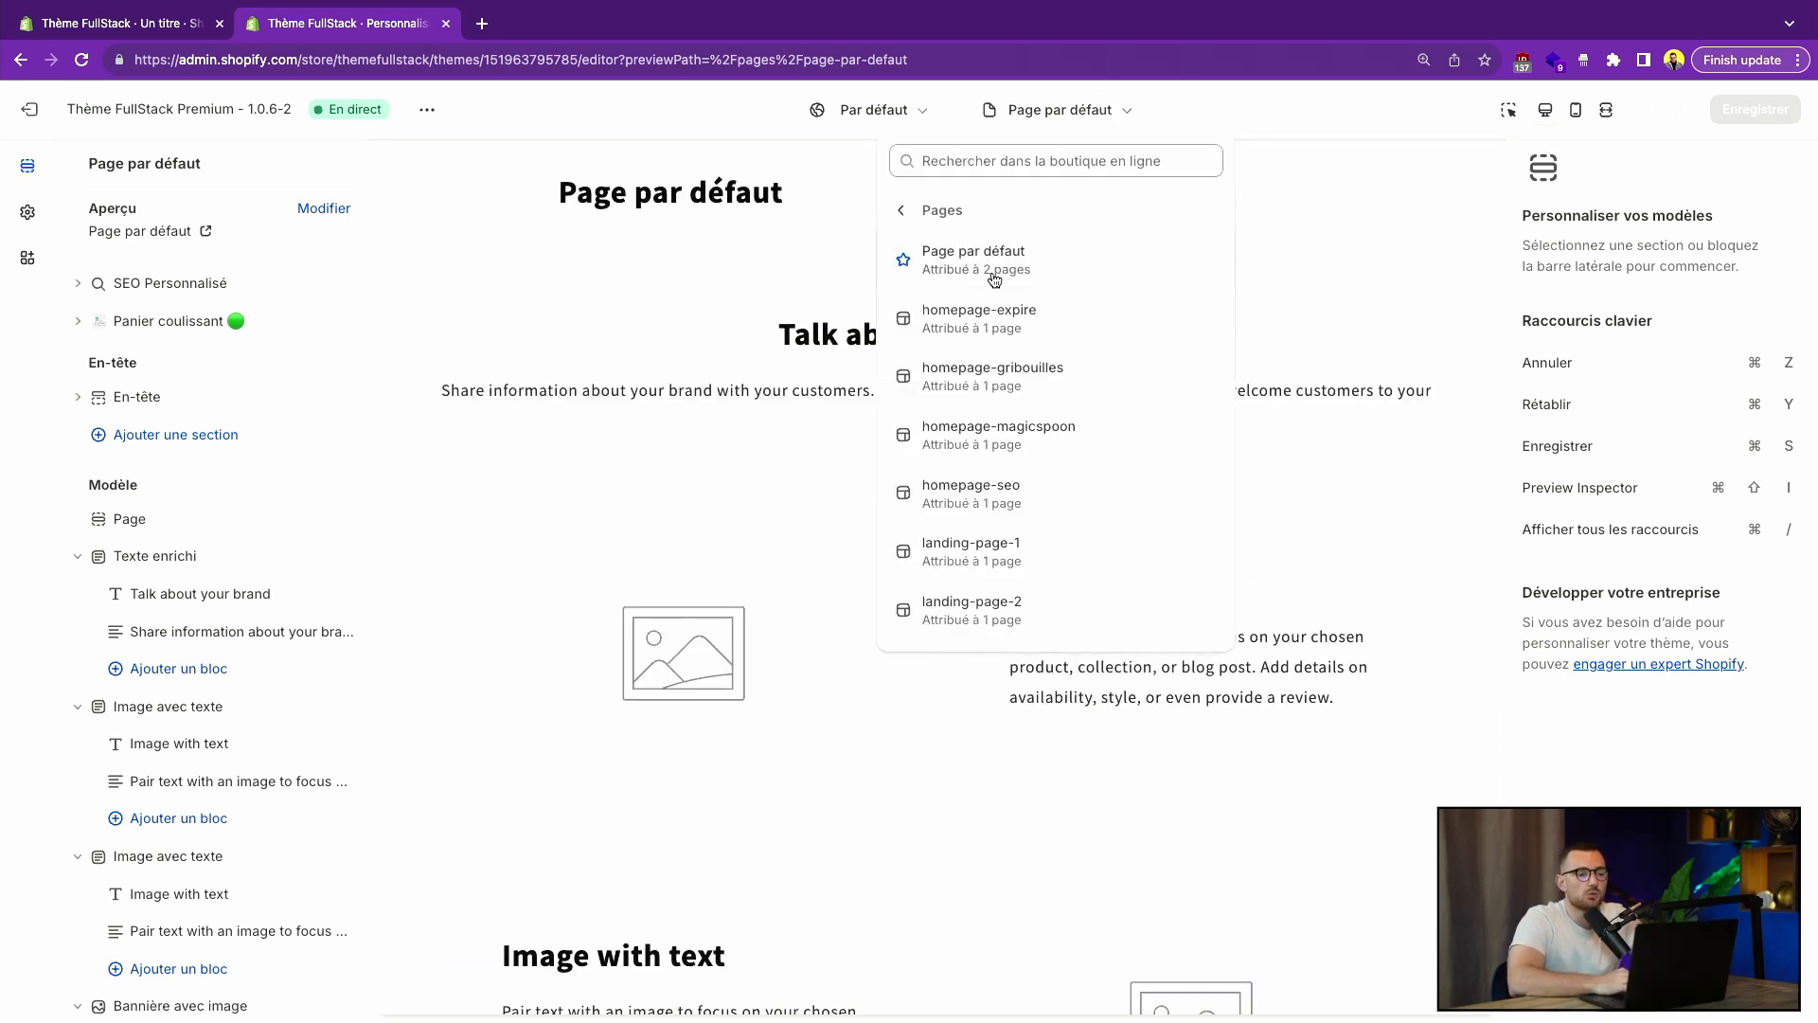
key(ctrl+shift+Tab)
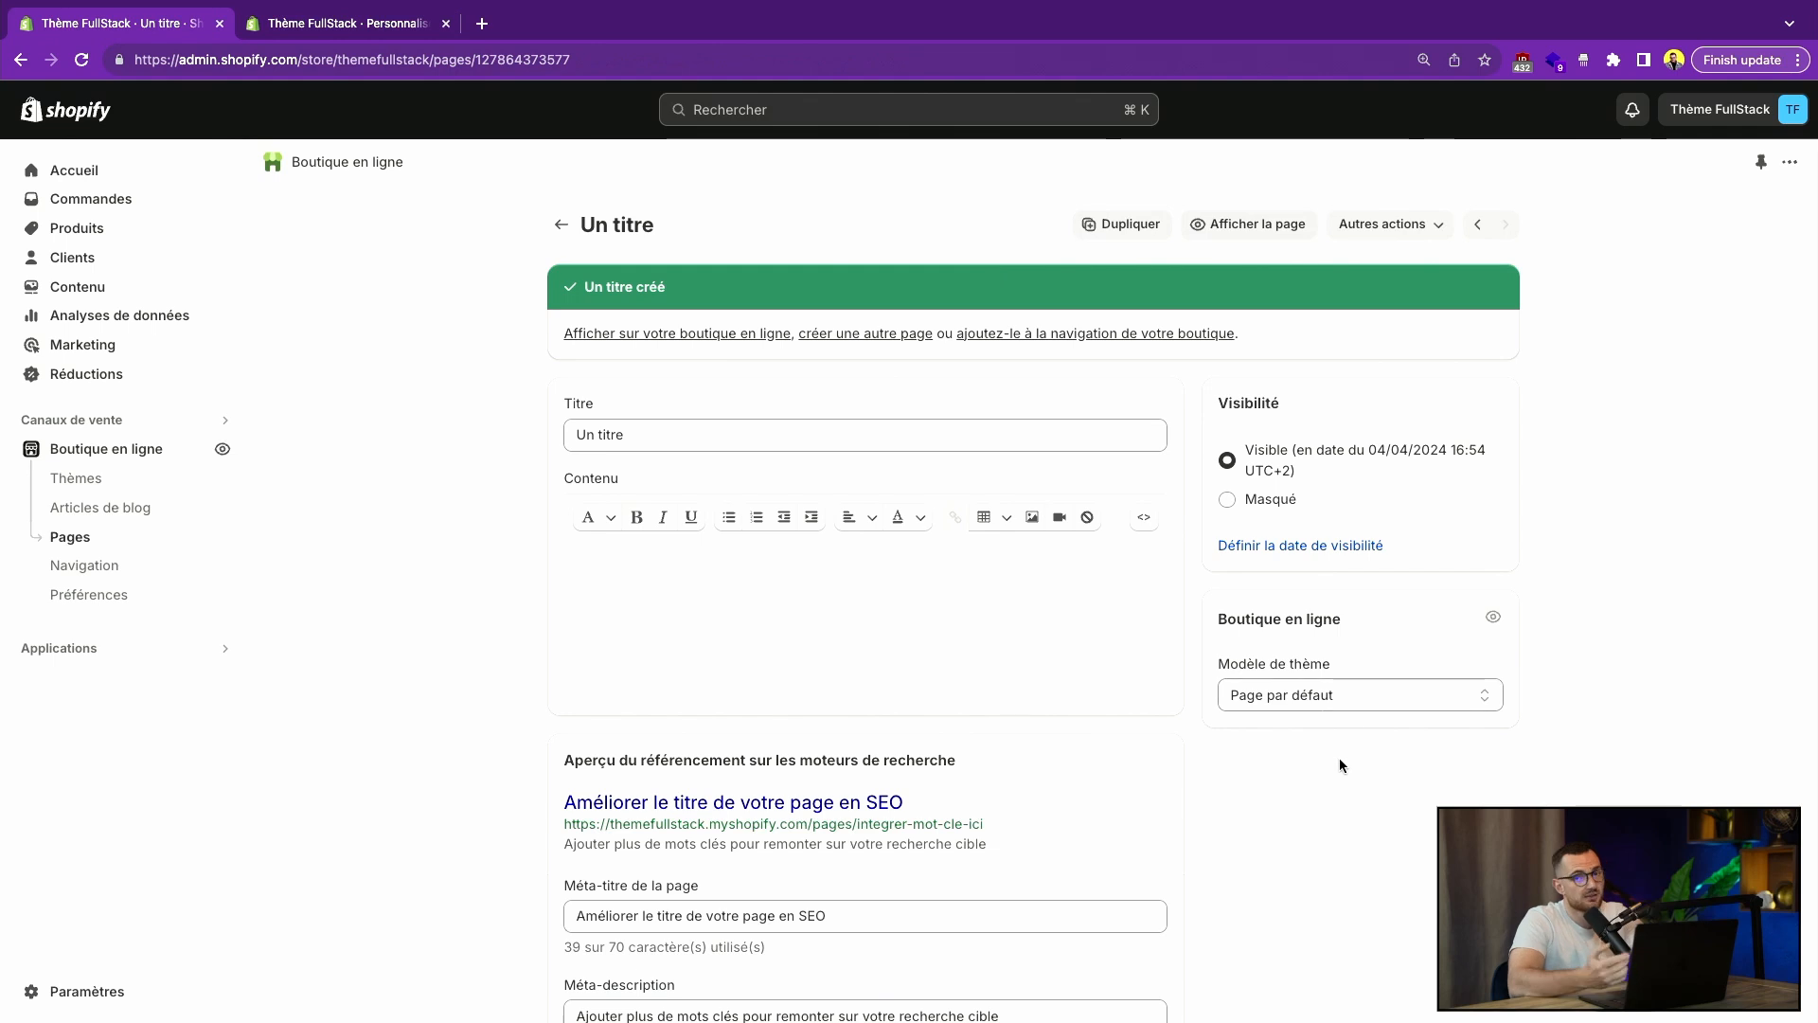
triple_click(740, 441)
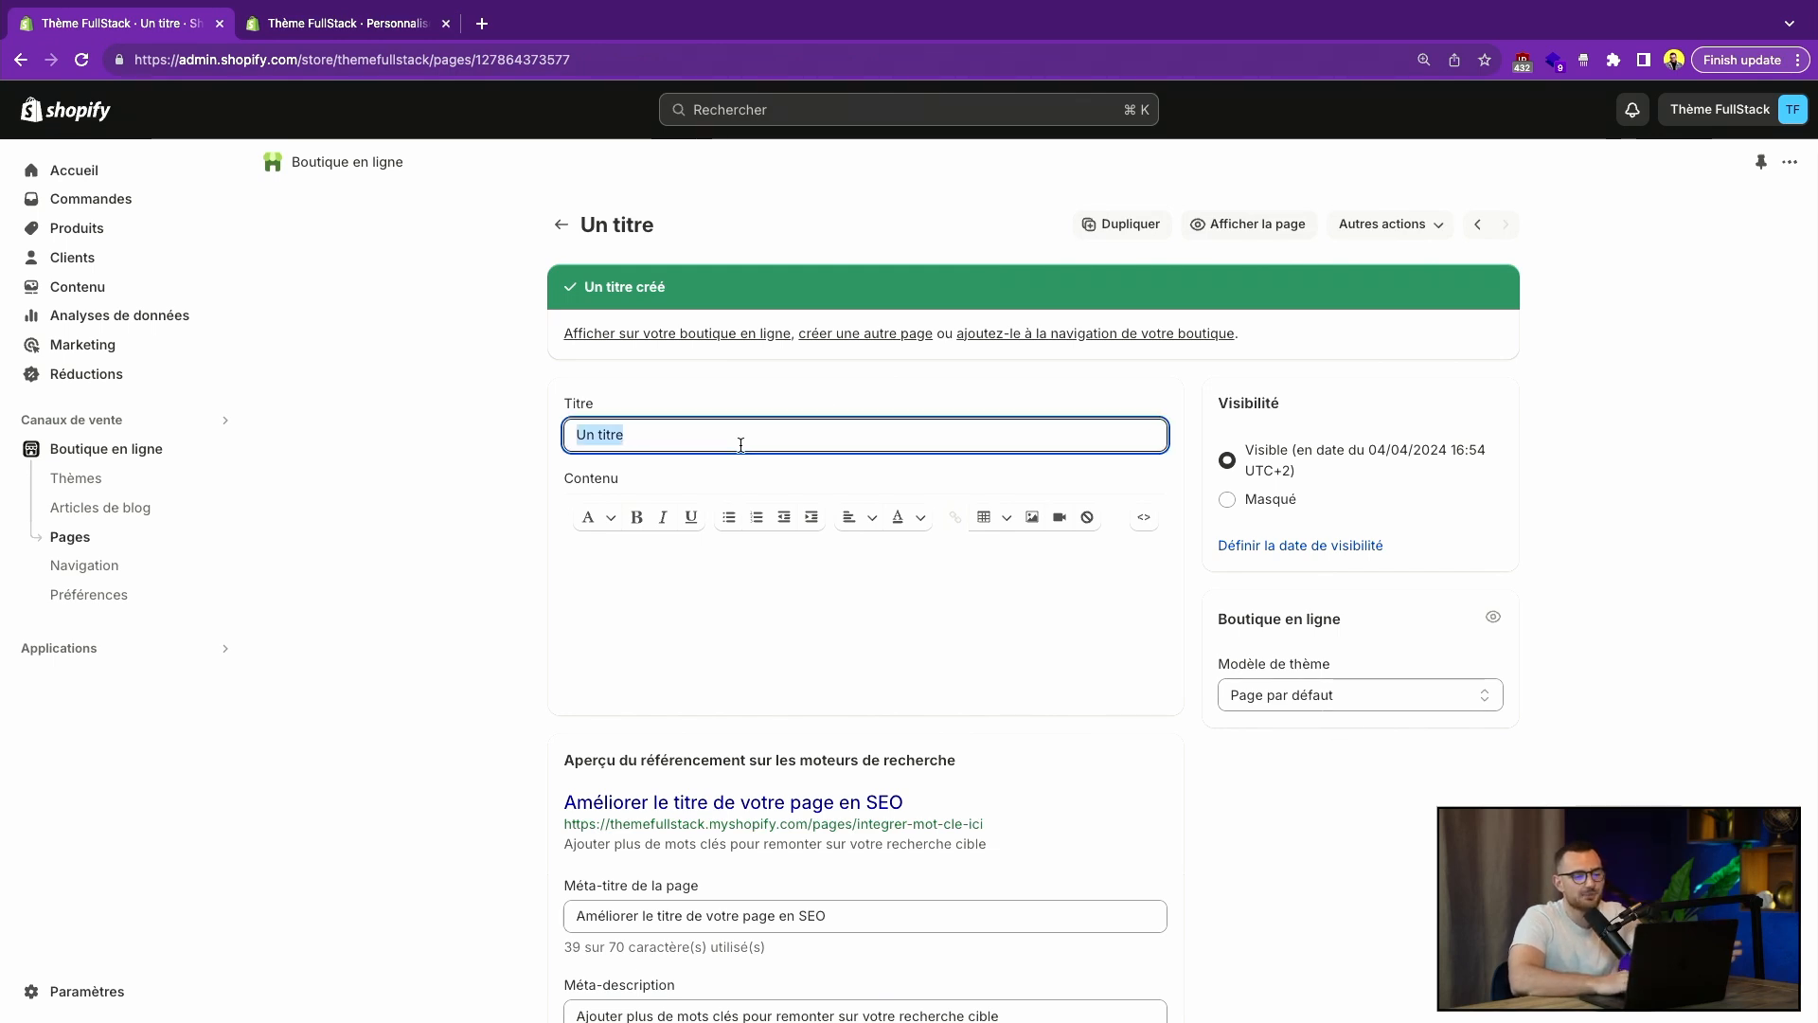
click(1400, 696)
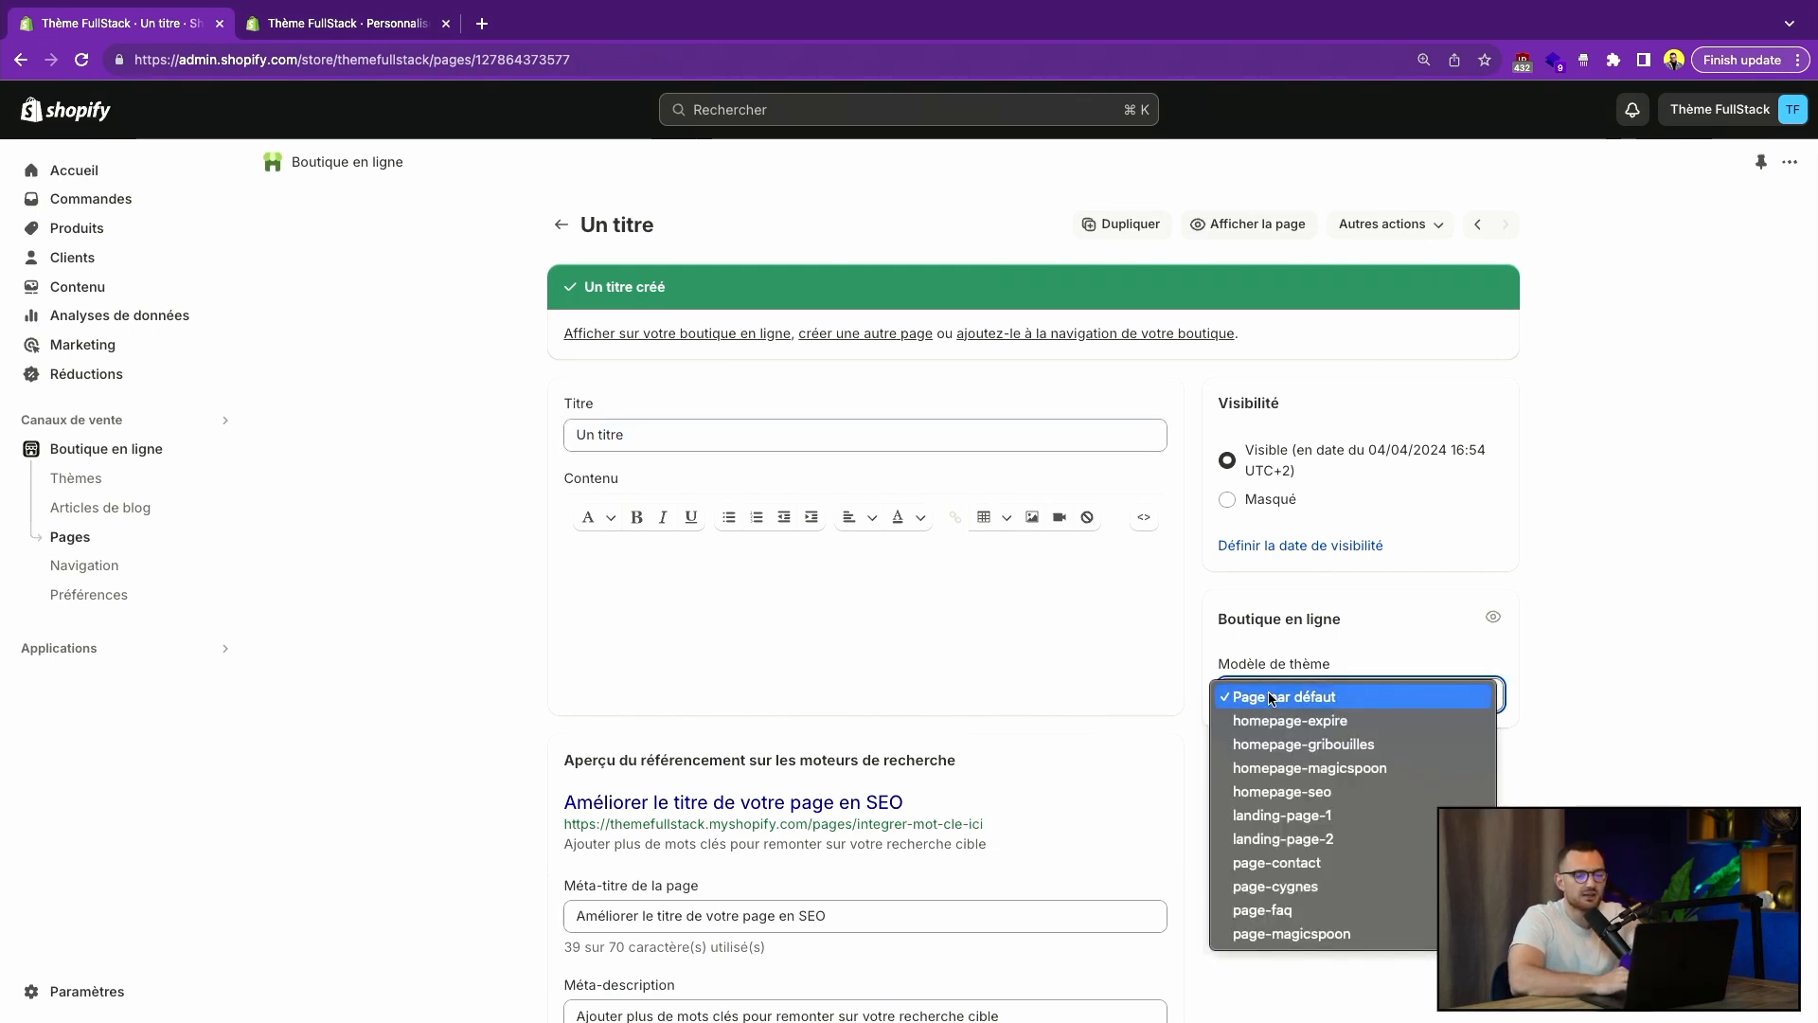
click(1641, 711)
key(ctrl+Tab)
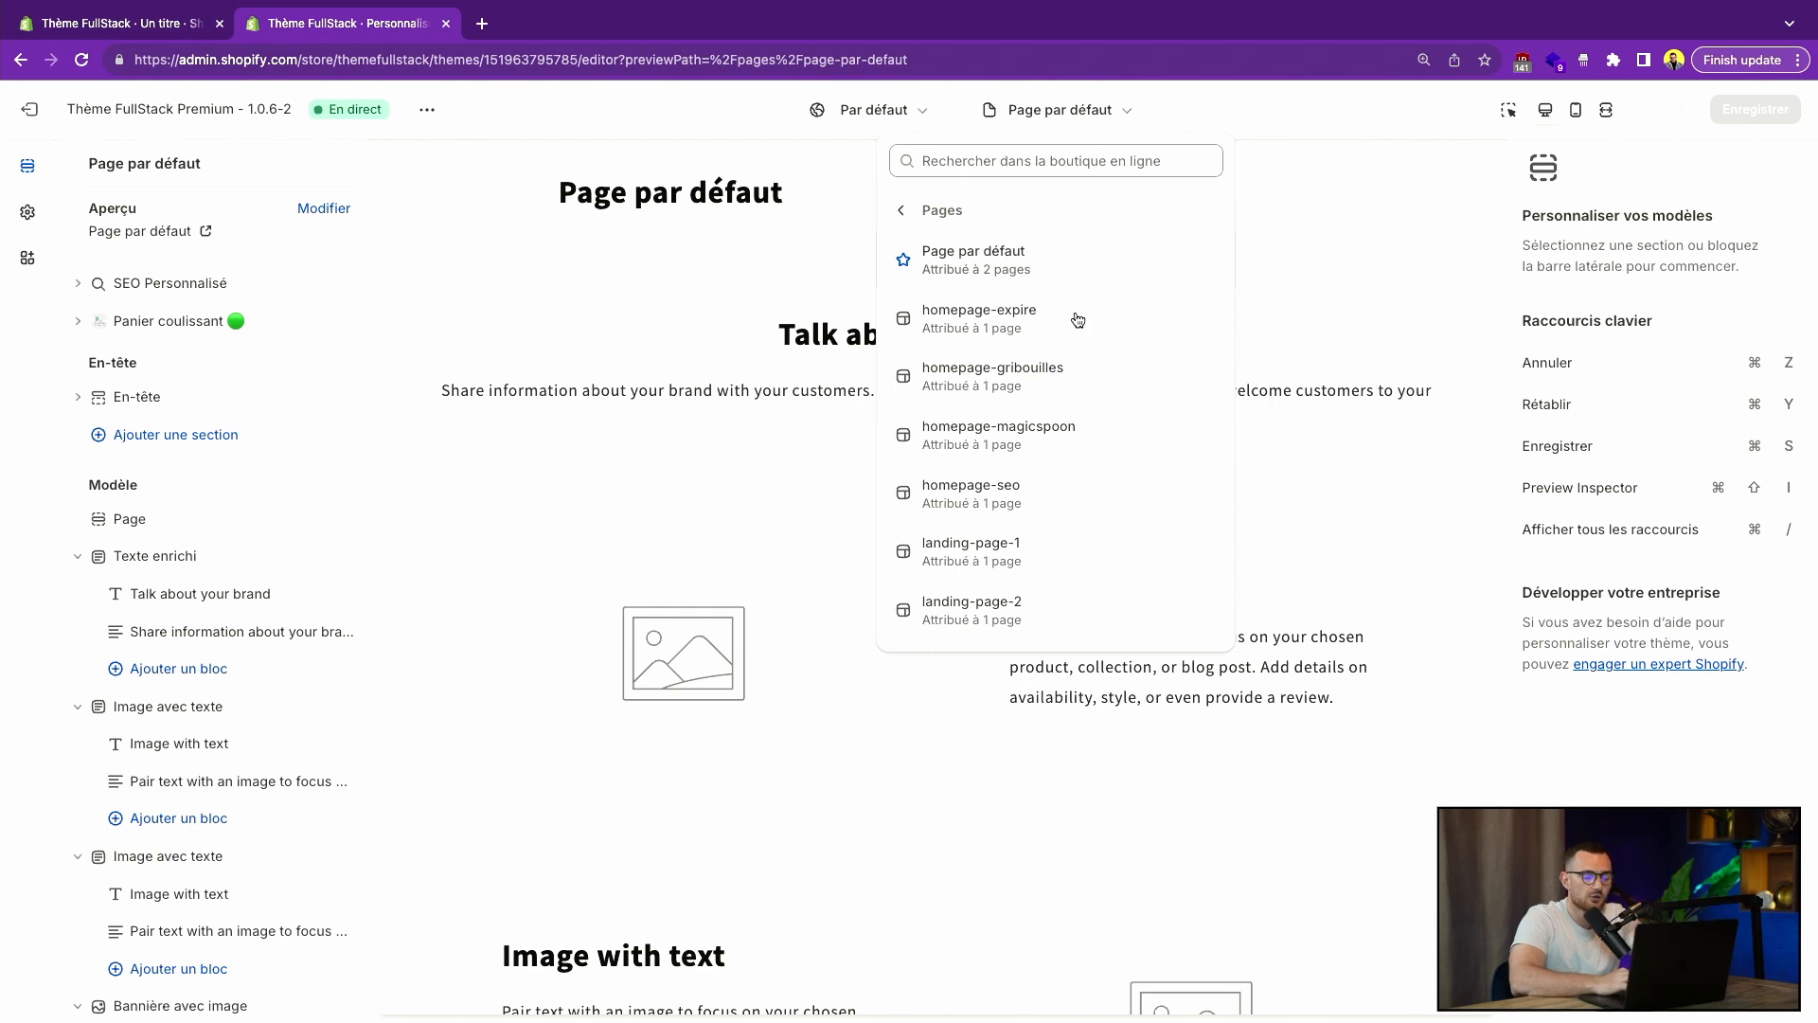
- Check the page template choices again and look through the sections in the "Page par défaut" preview
click(696, 398)
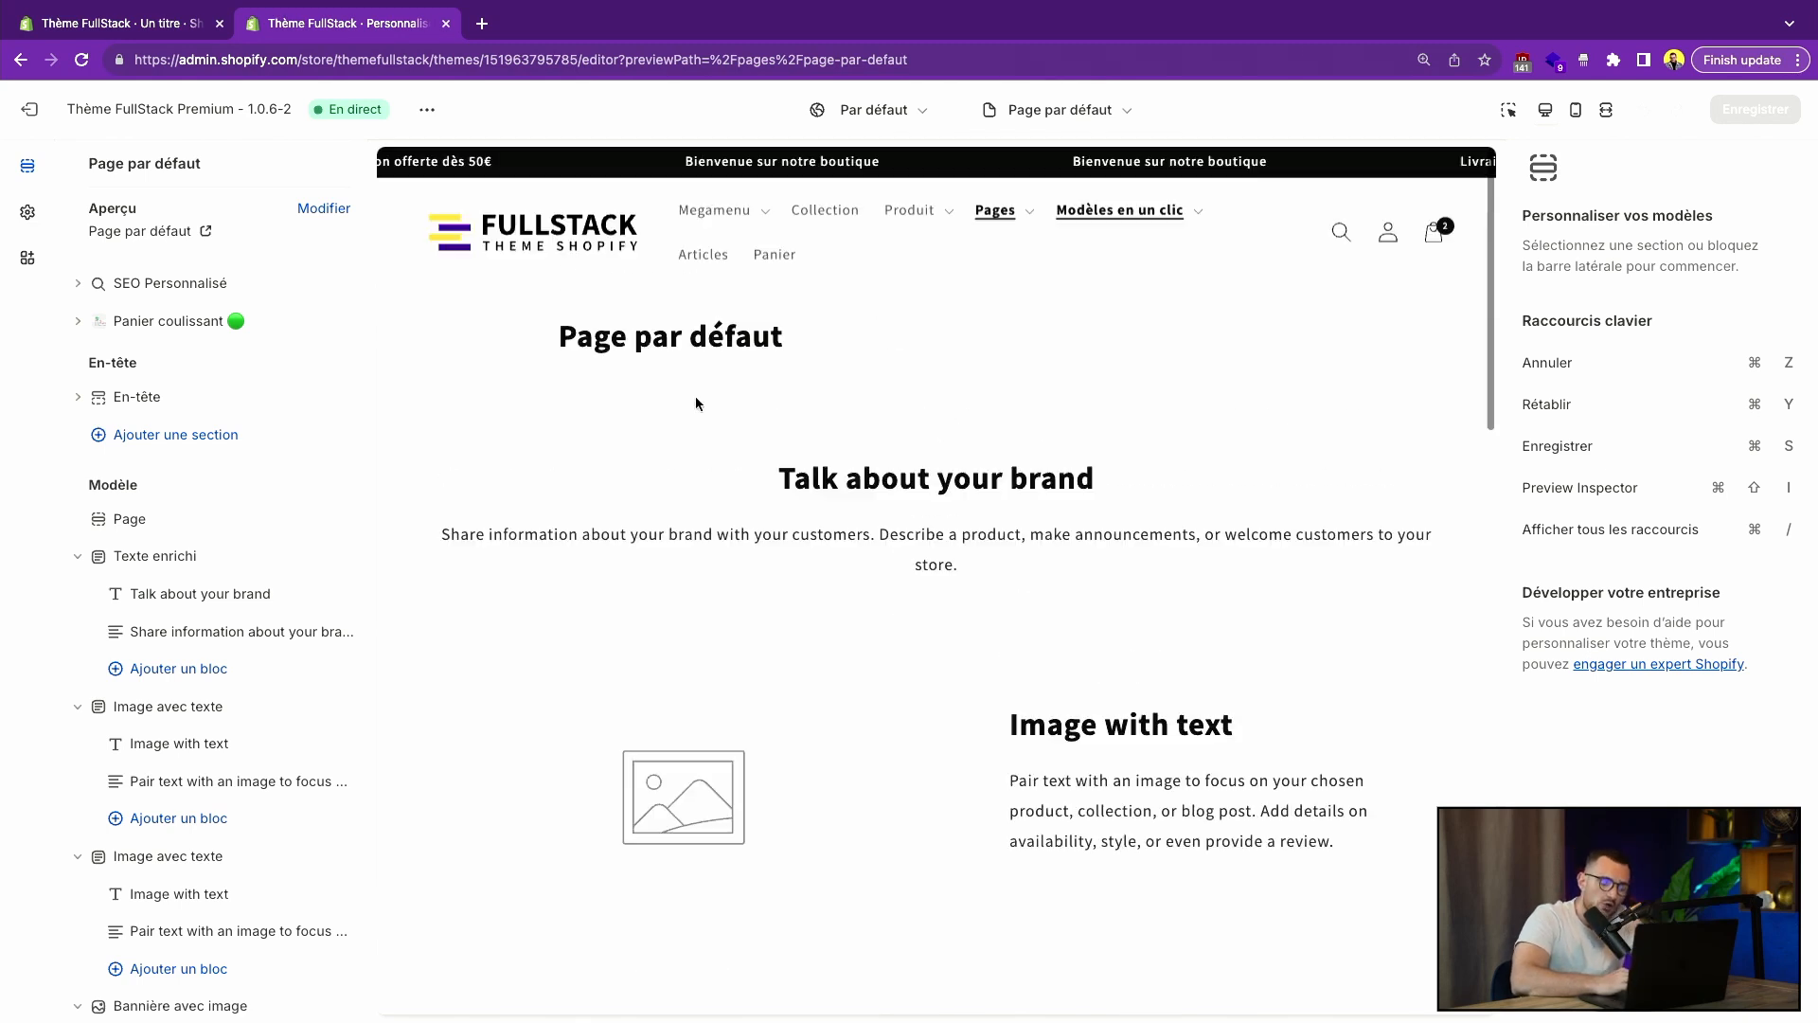
click(1089, 111)
click(1031, 404)
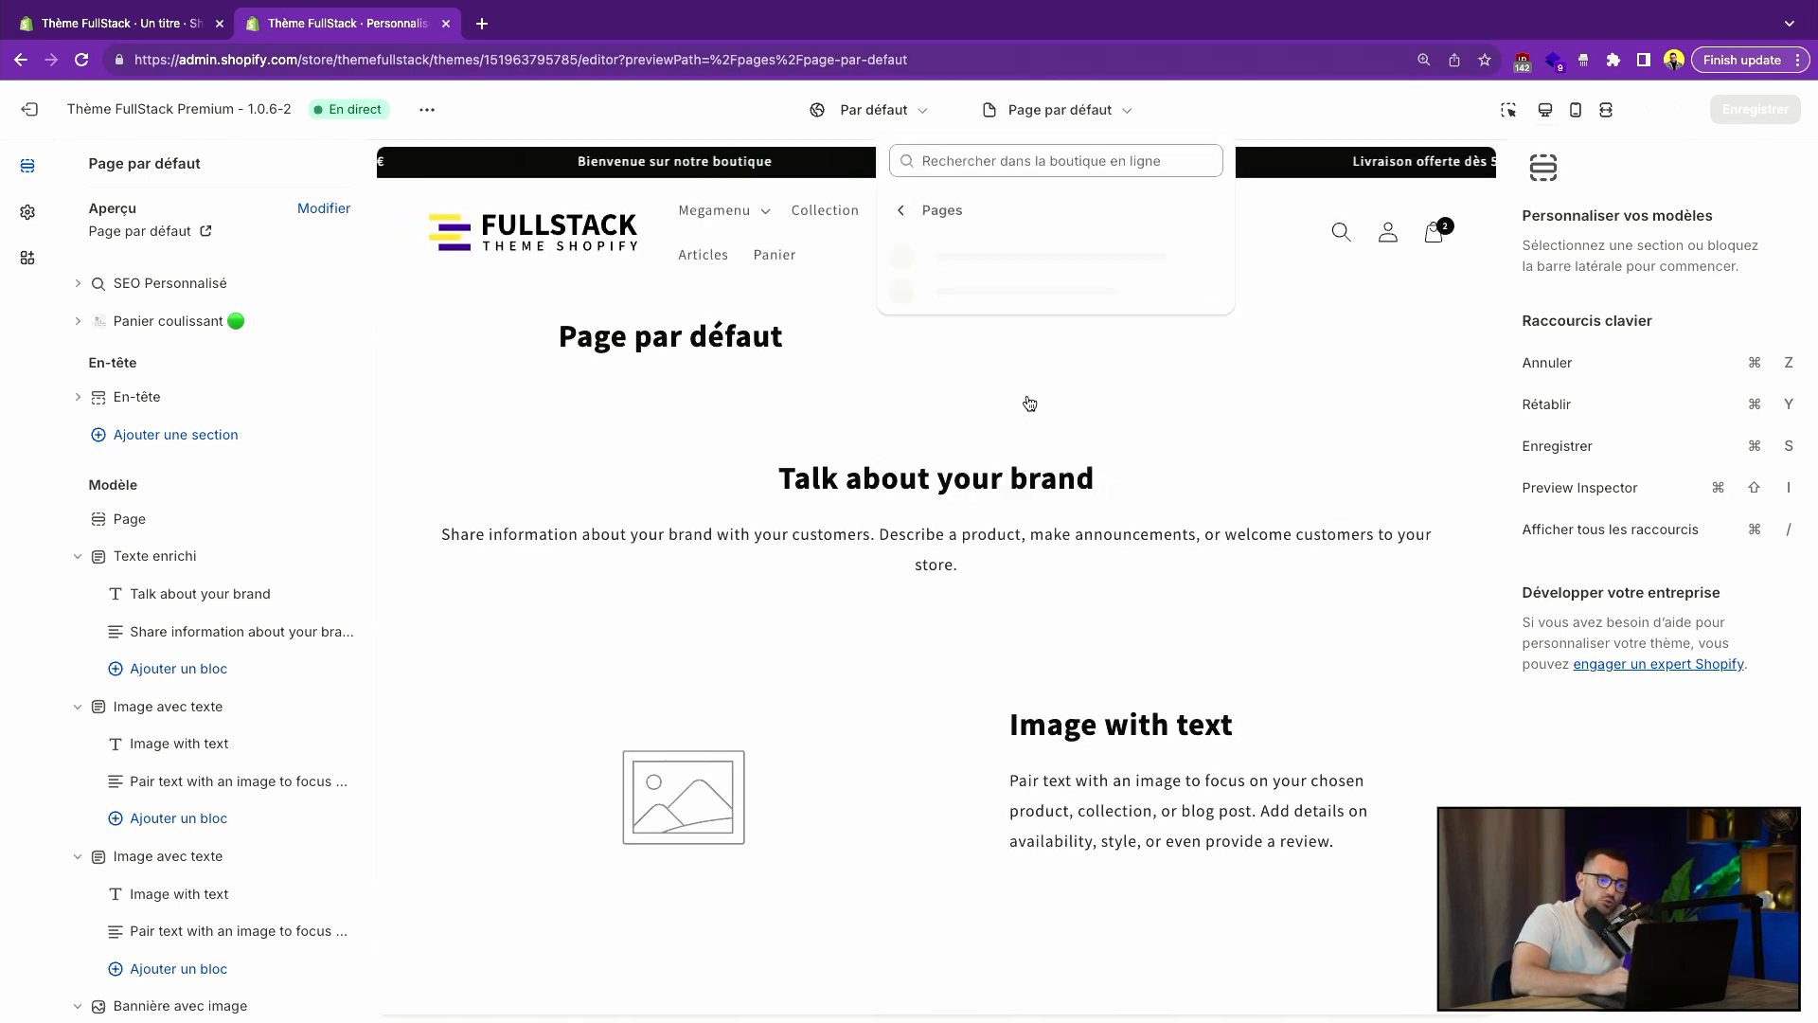
click(731, 436)
scroll(634, 538, down, 10)
scroll(633, 531, up, 10)
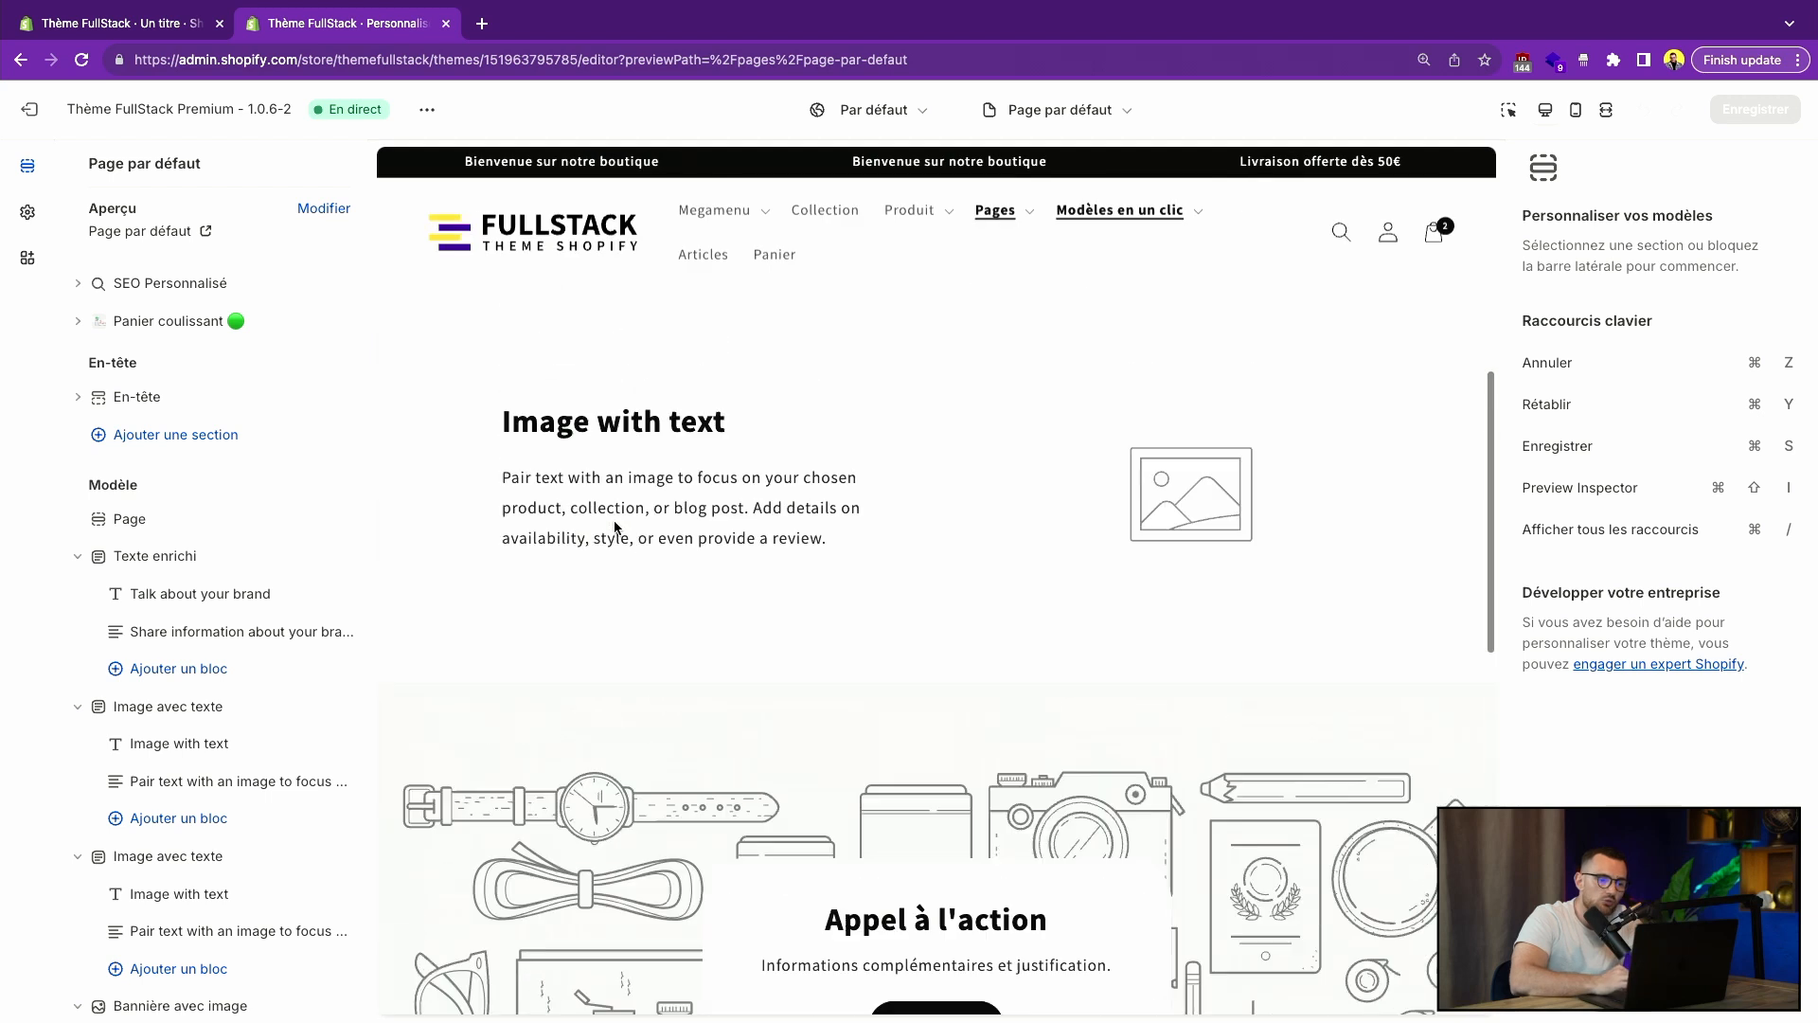
- Hide the first "Image avec texte" section of the template and show it again
scroll(189, 663, down, 2)
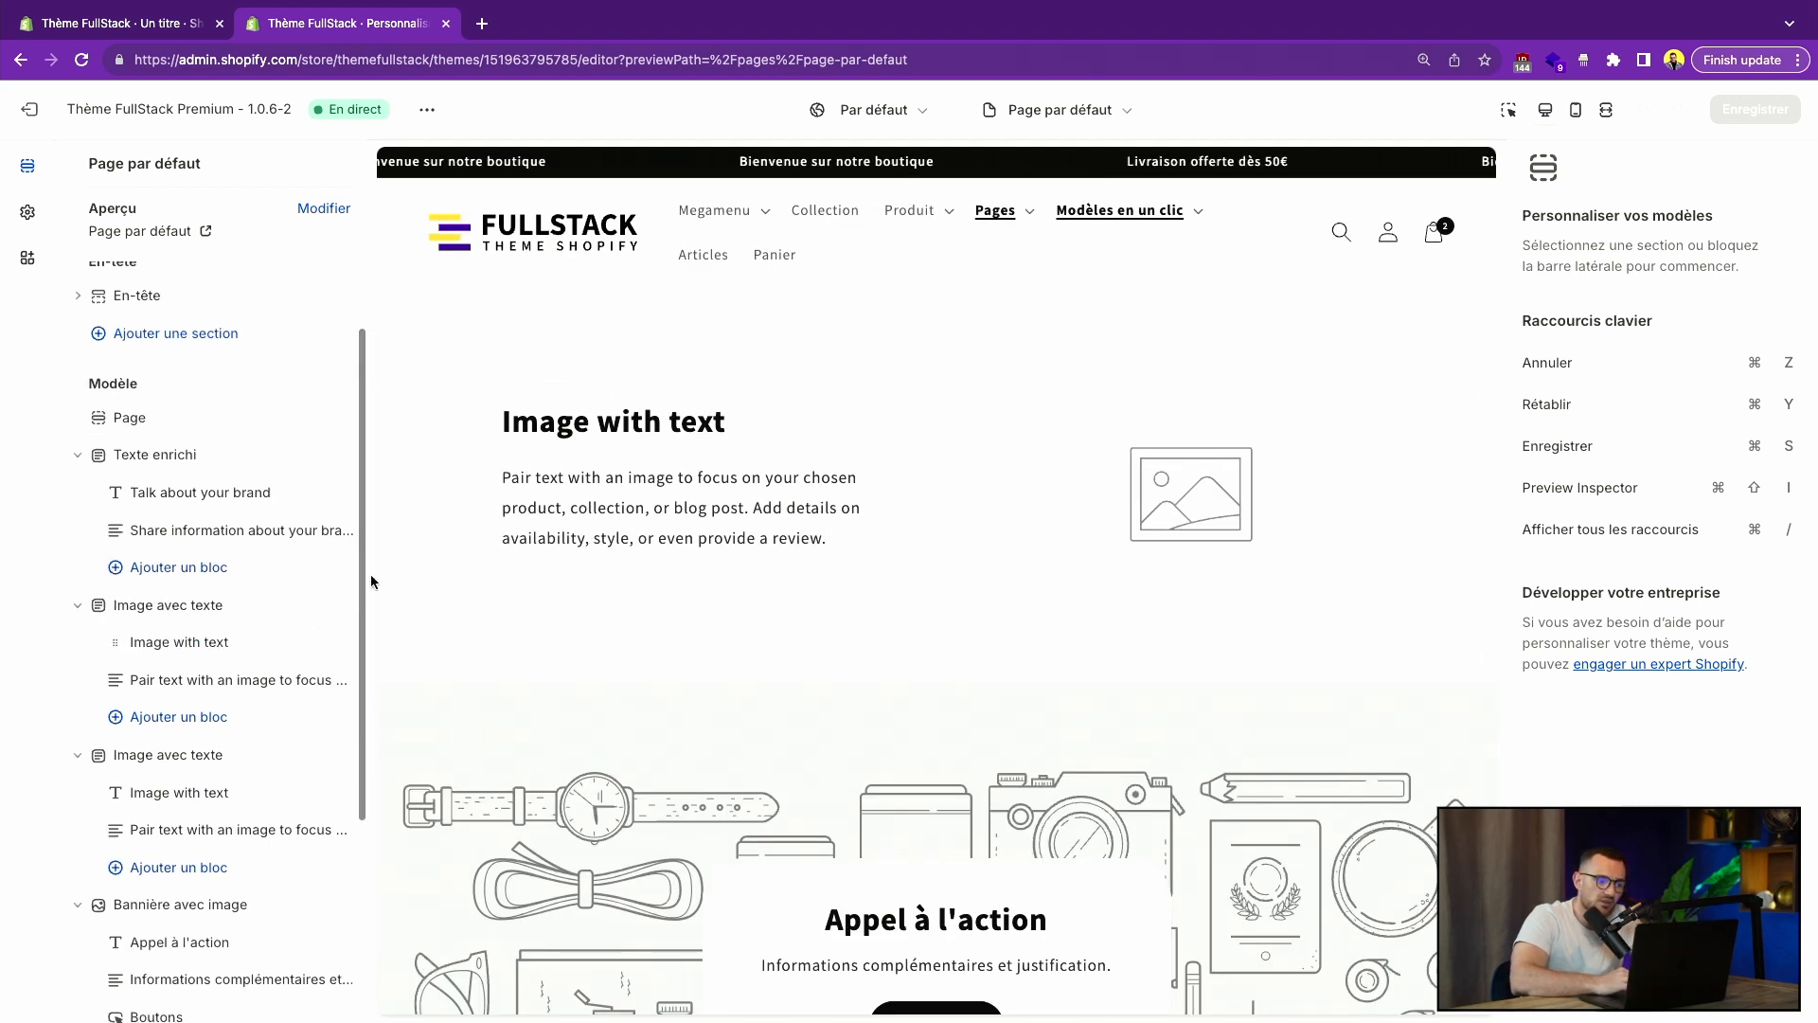
click(338, 606)
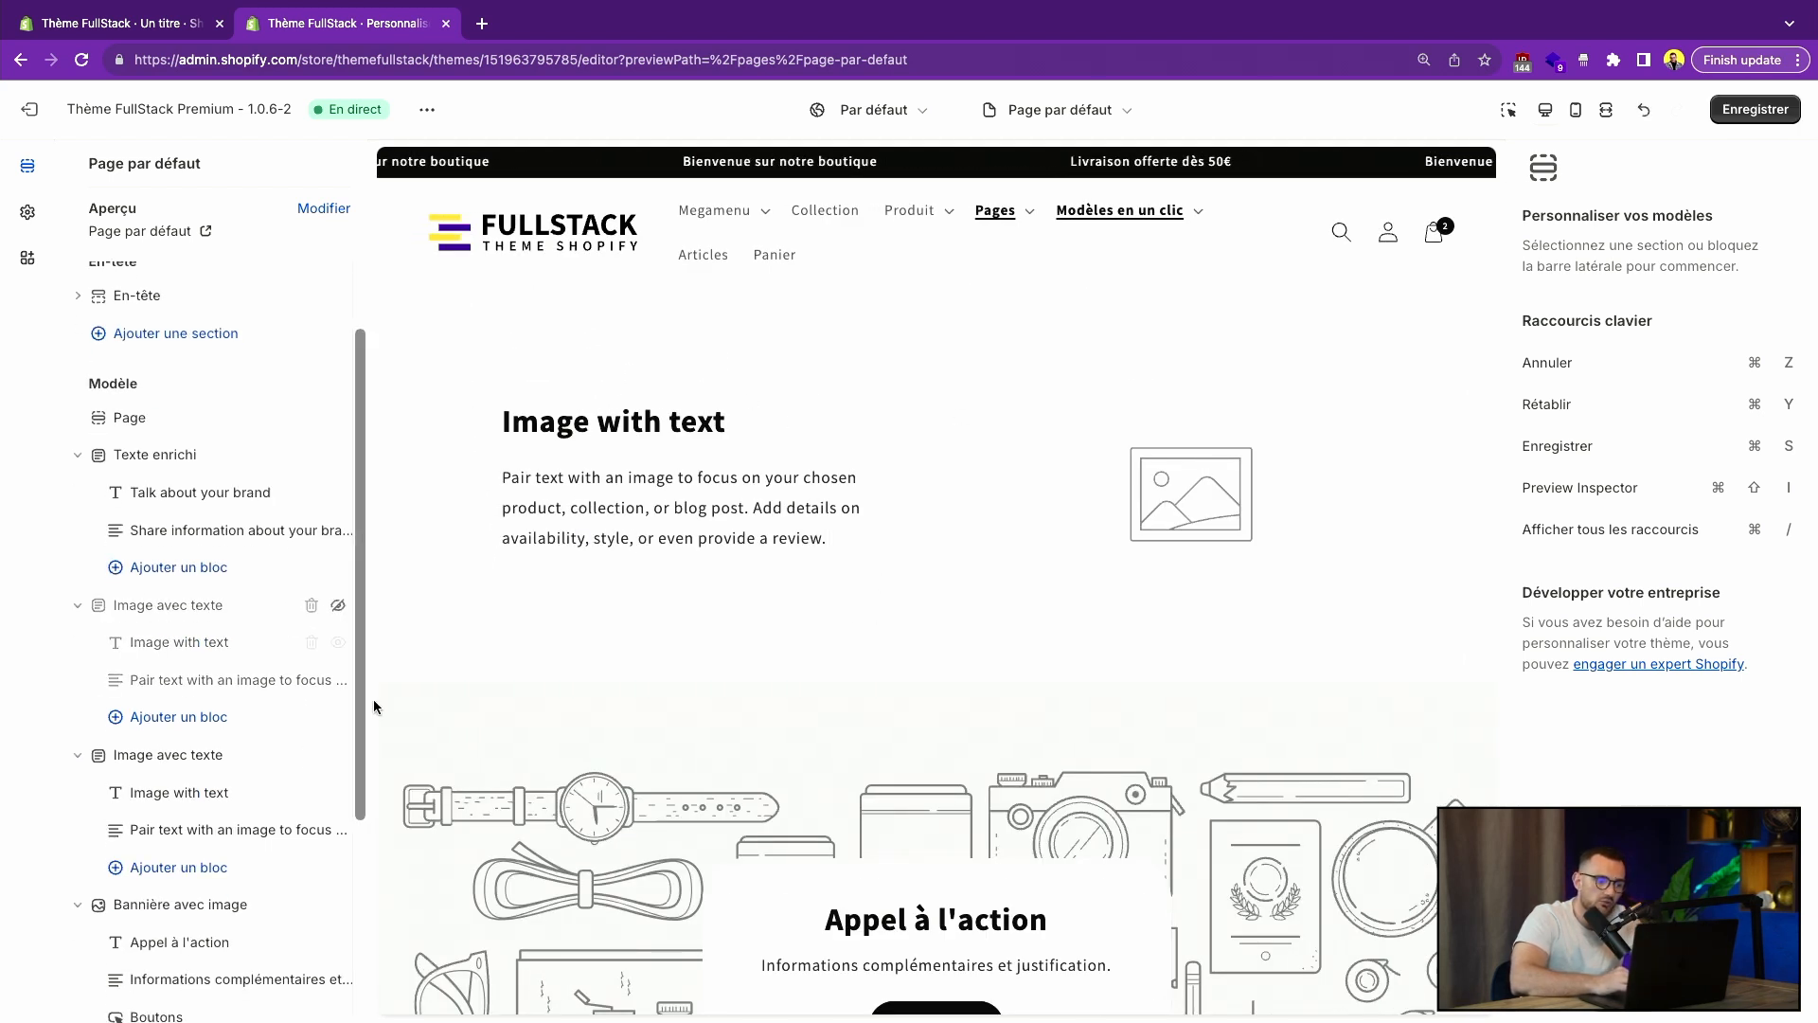
click(338, 605)
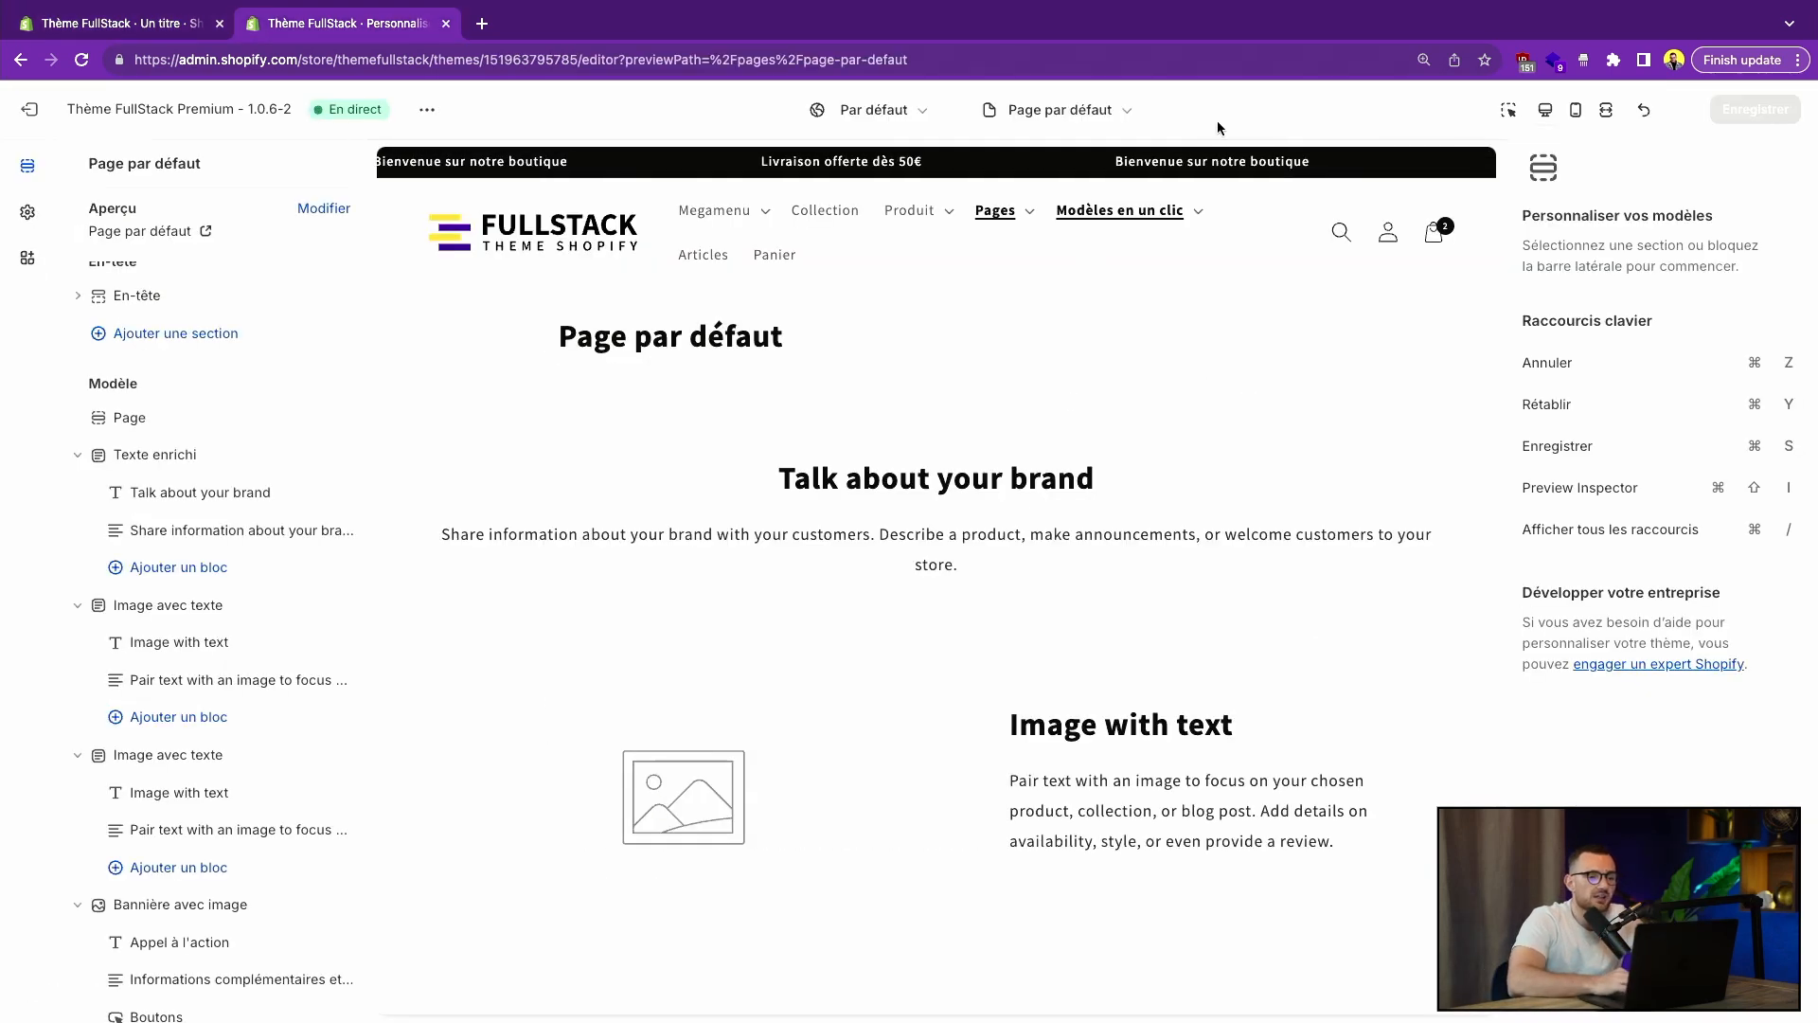
- Start a new page template named "modele-specifique" based on "Page par défaut", and cancel its creation
click(1081, 104)
click(1033, 394)
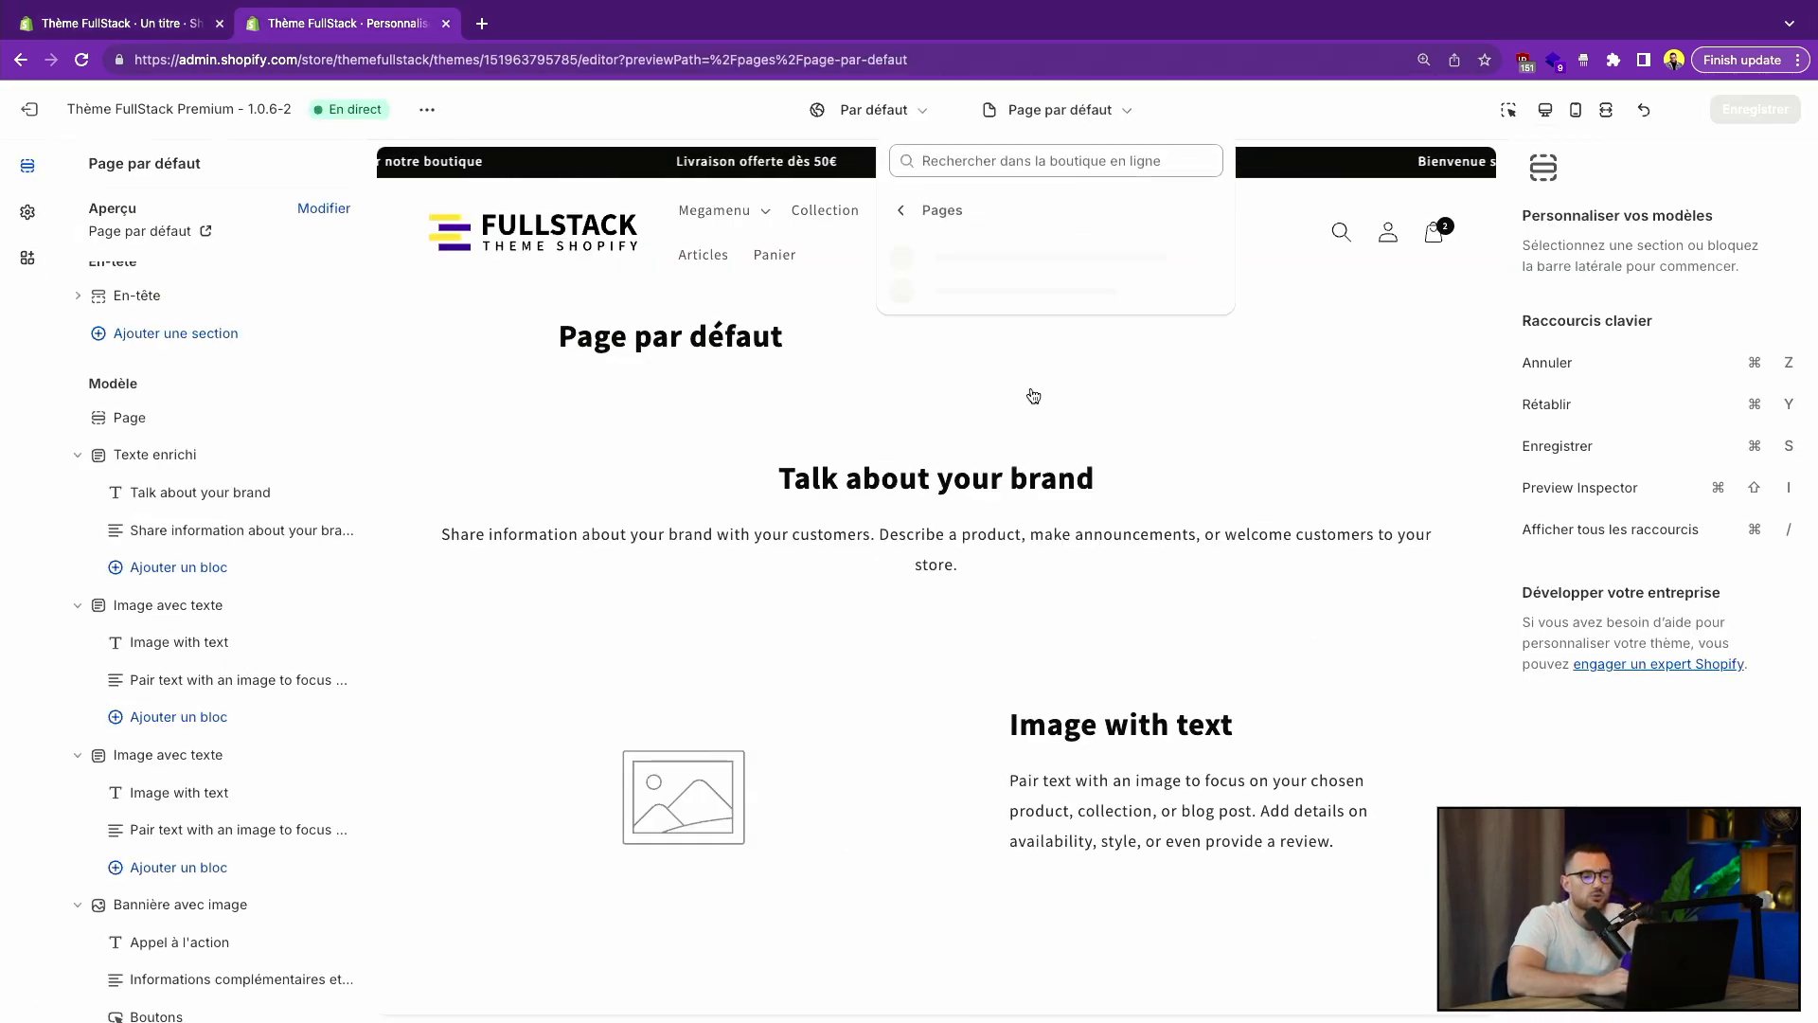
scroll(1034, 420, down, 5)
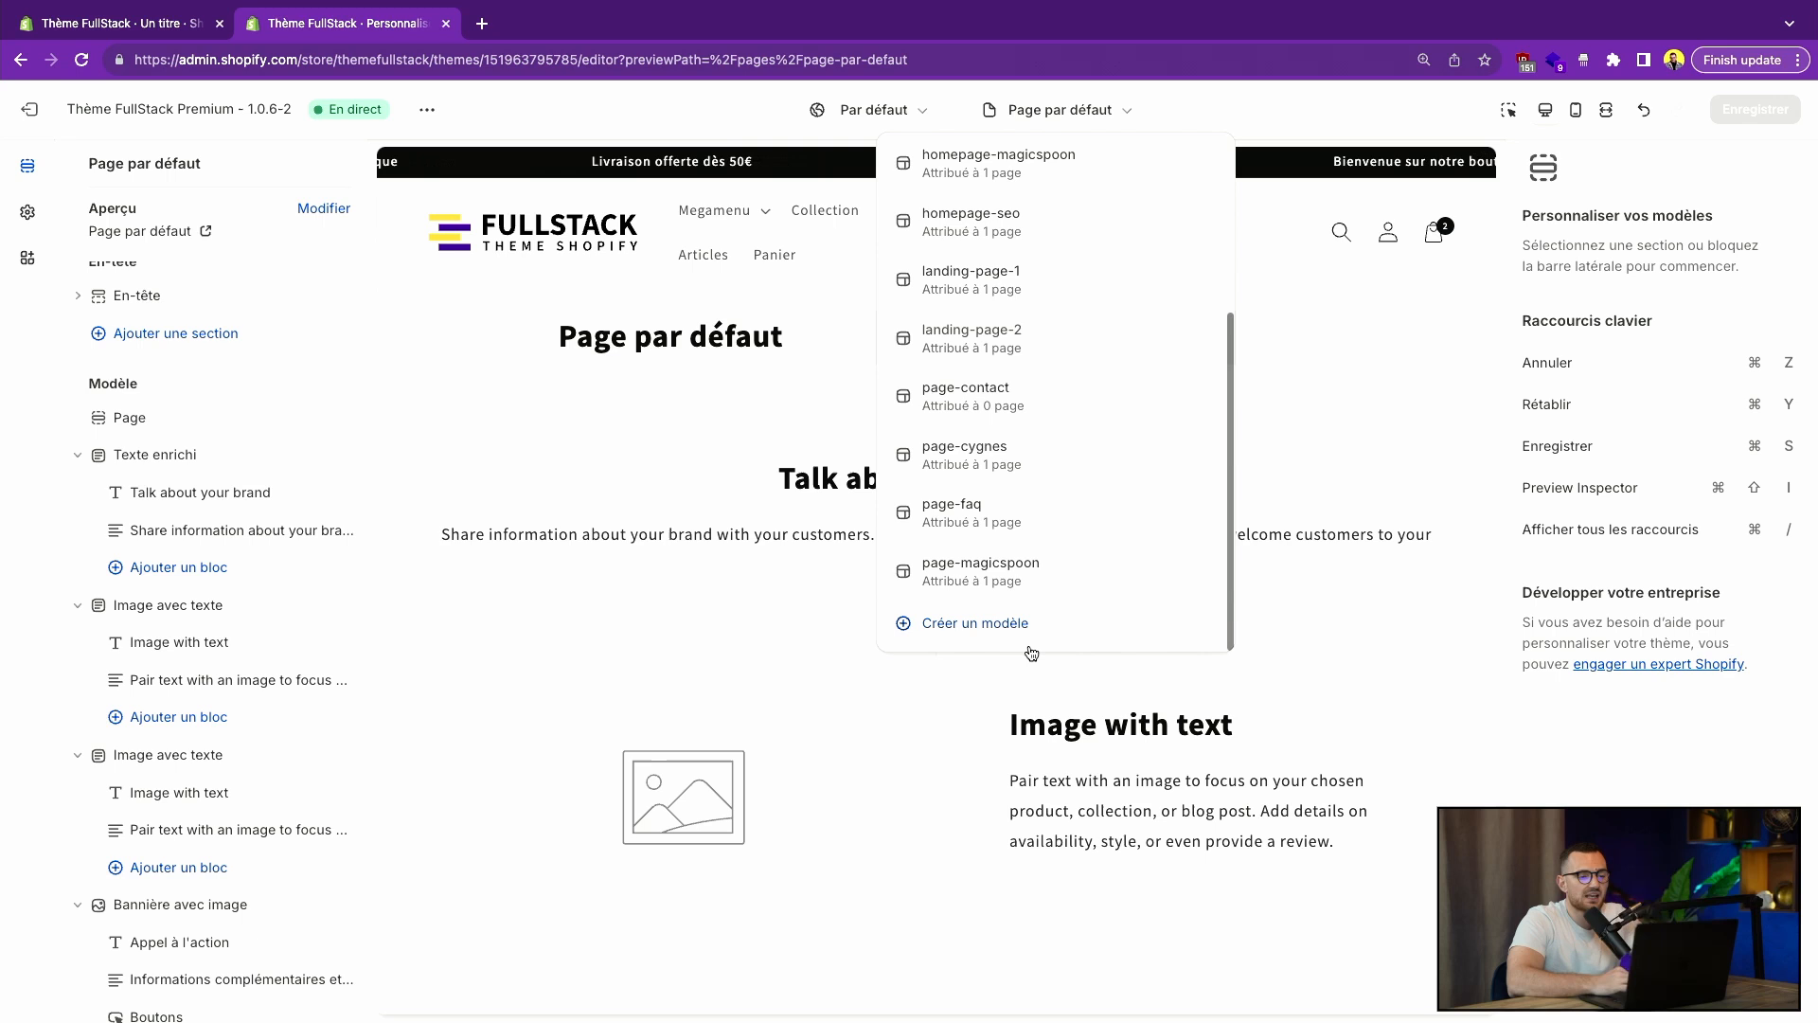
click(980, 625)
click(973, 534)
text(modele)
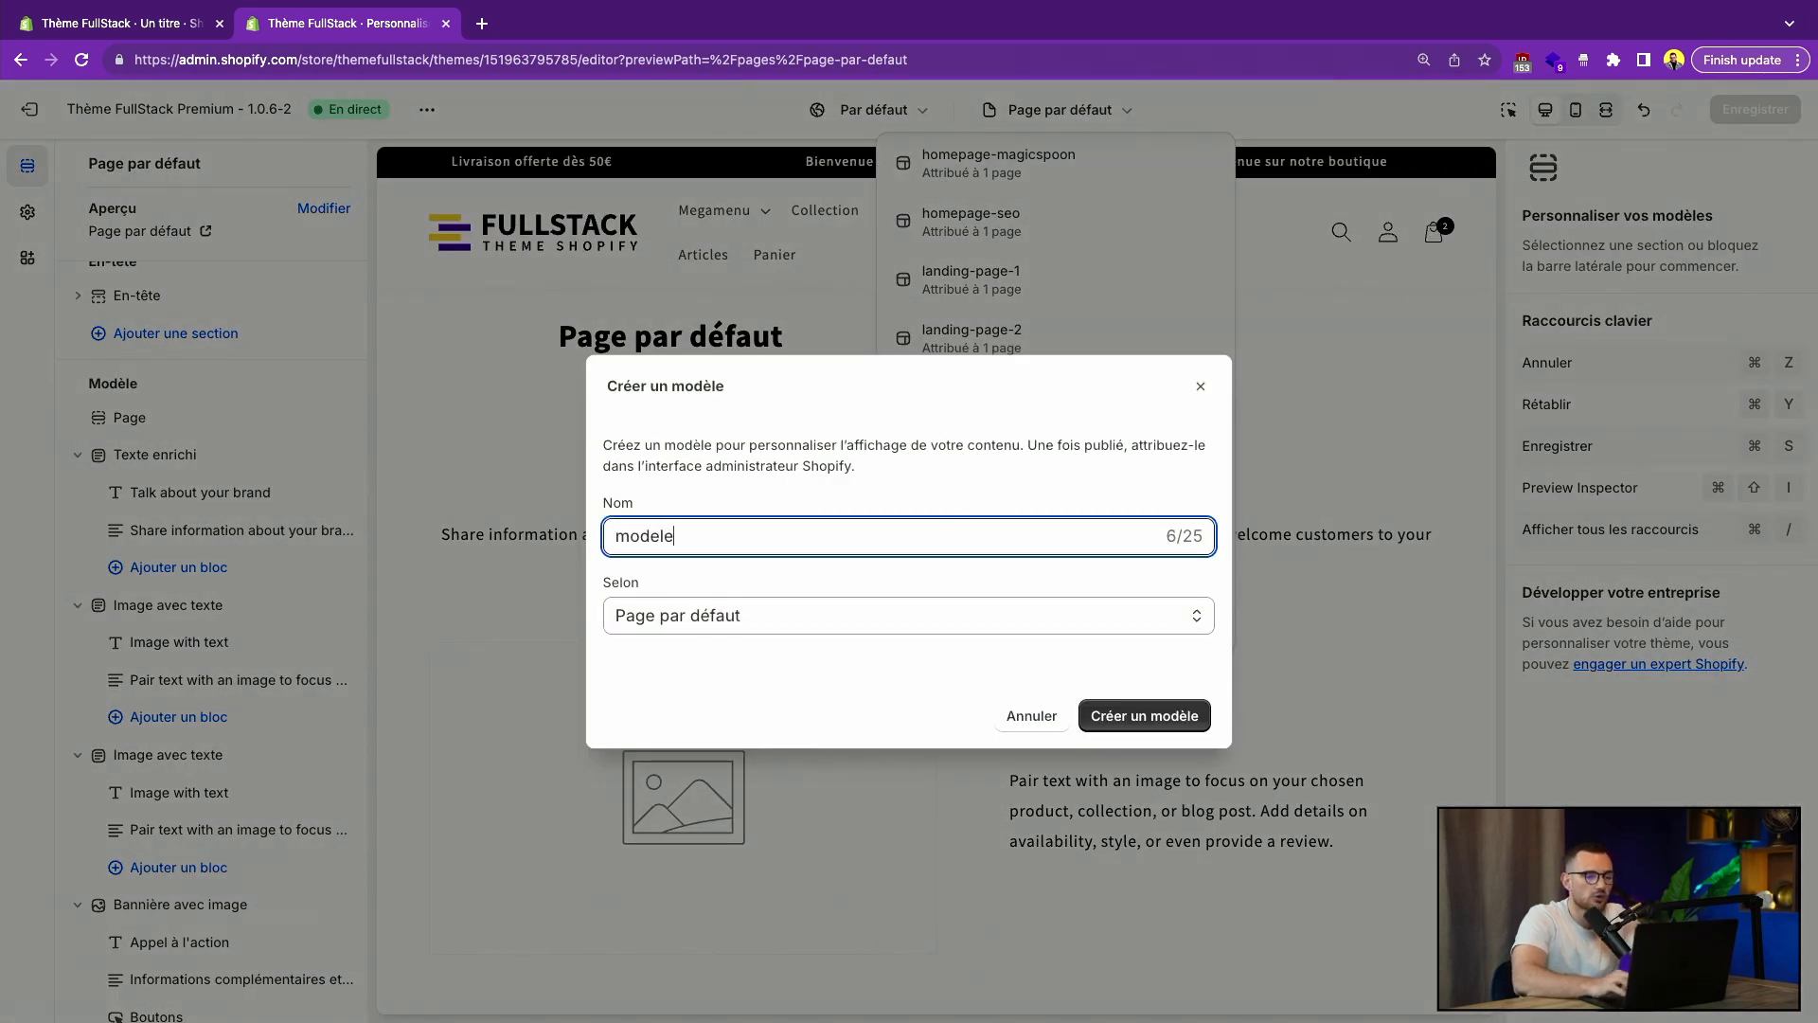
text(-specifique)
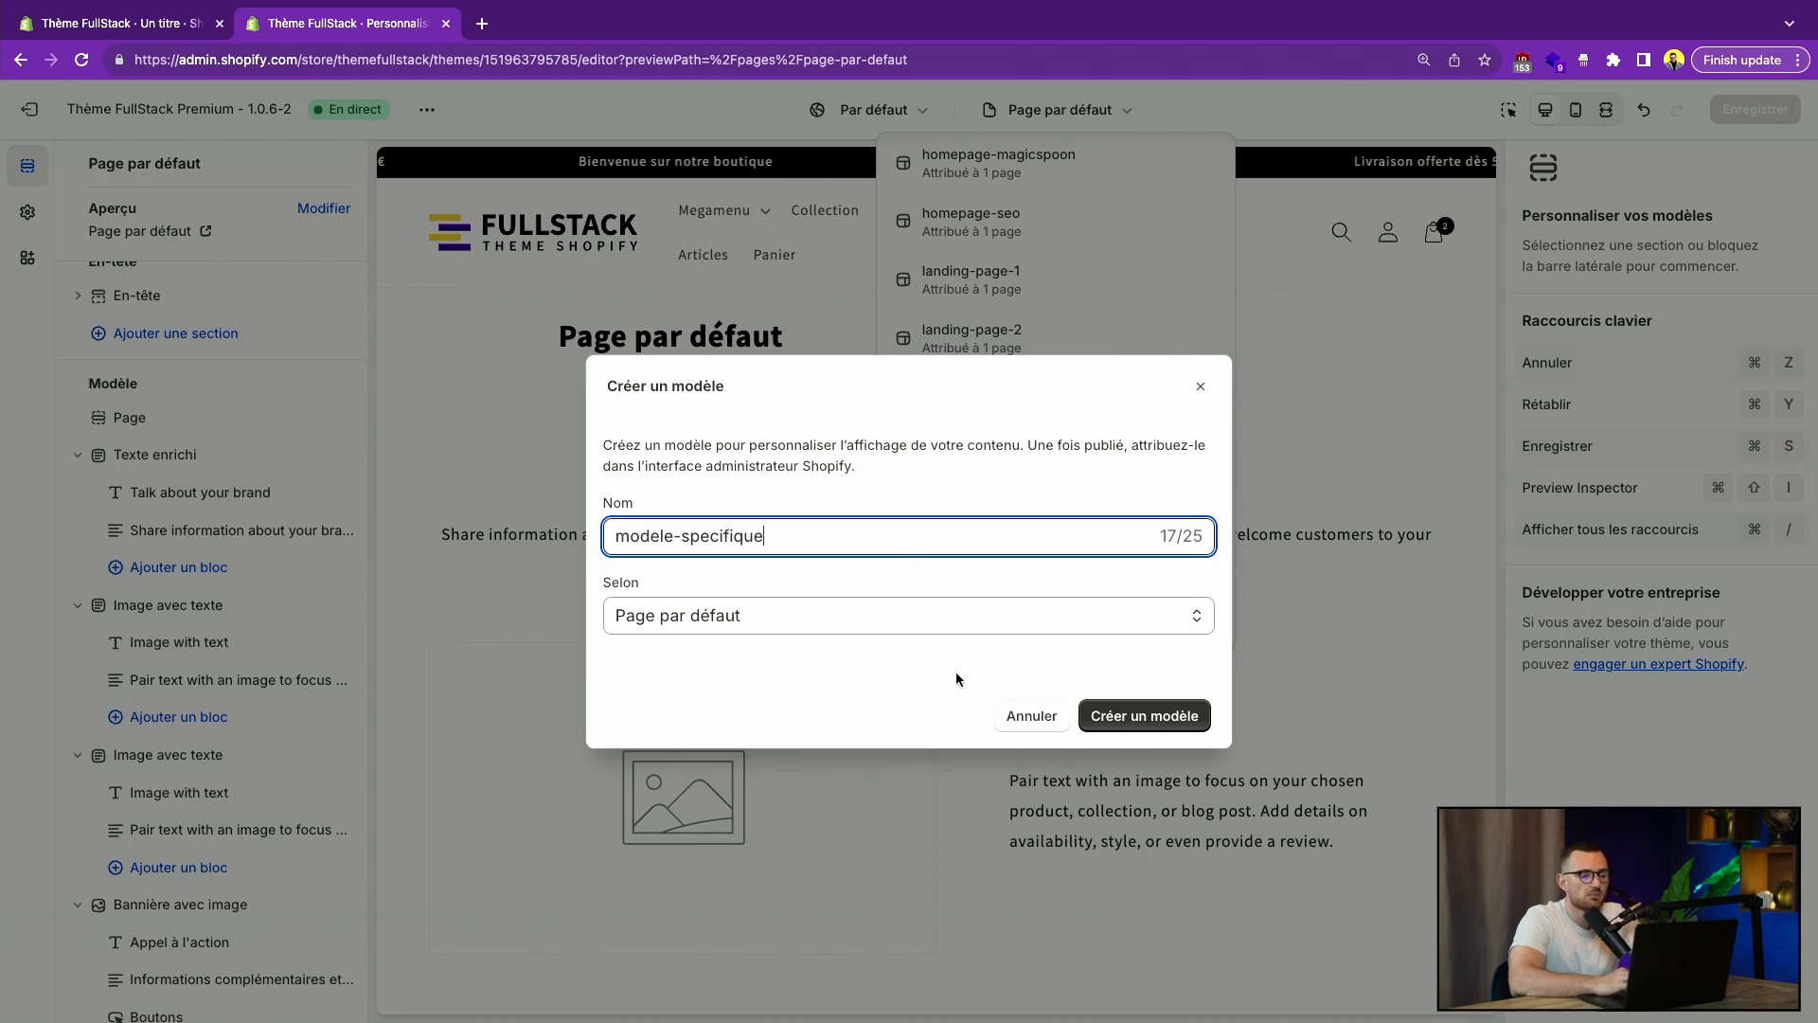
click(1047, 718)
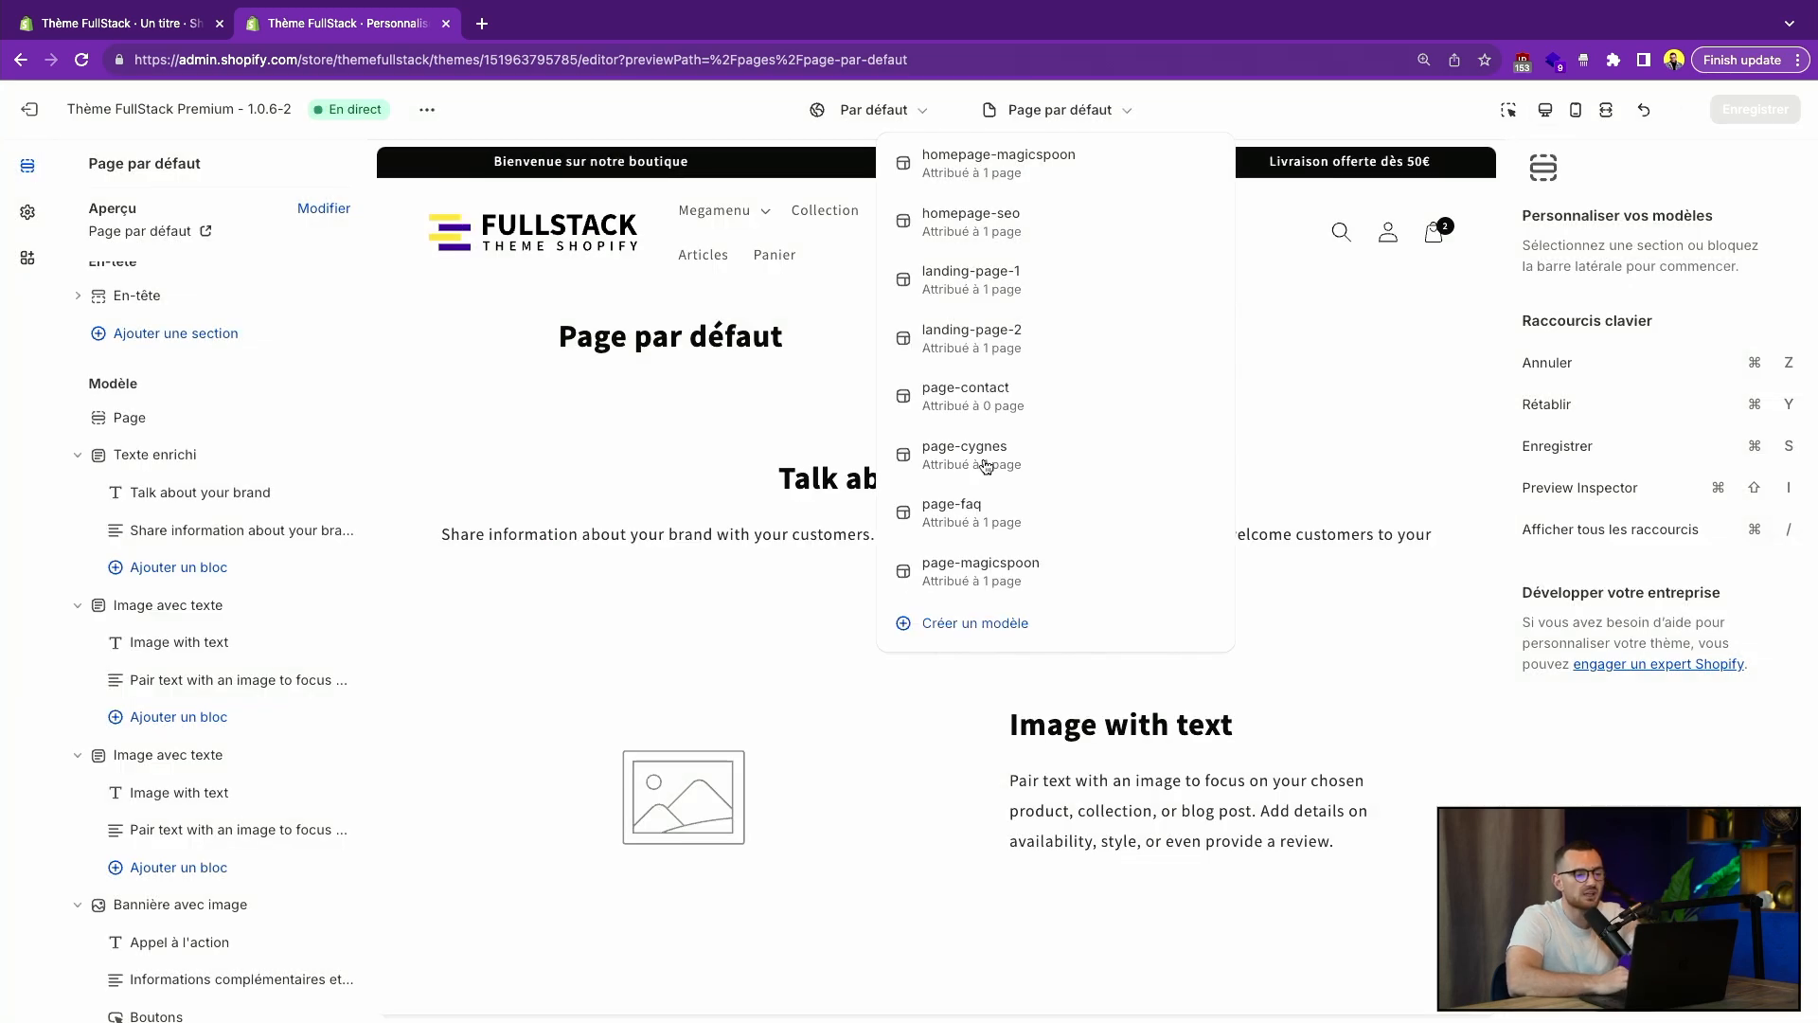
click(691, 429)
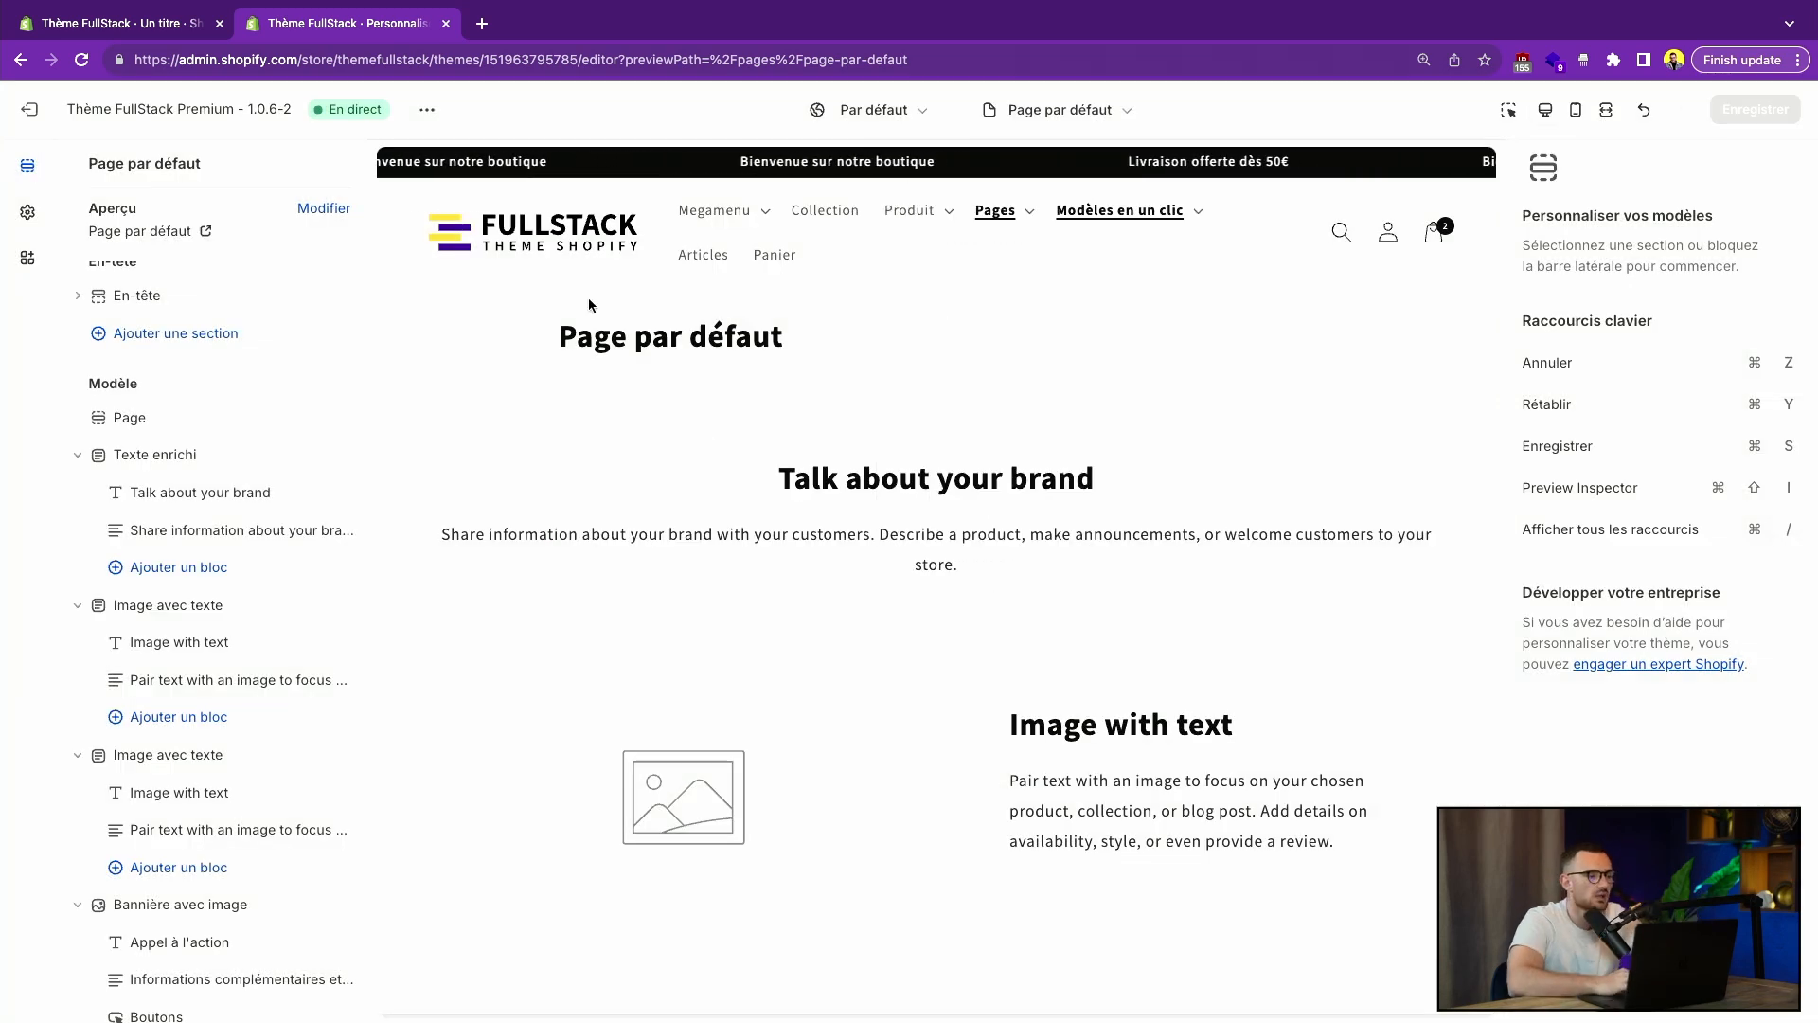
- Switch the "Un titre" page's theme template to "page-faq", set it back to "Page par défaut", and return to the theme editor
key(ctrl+shift+Tab)
click(1463, 696)
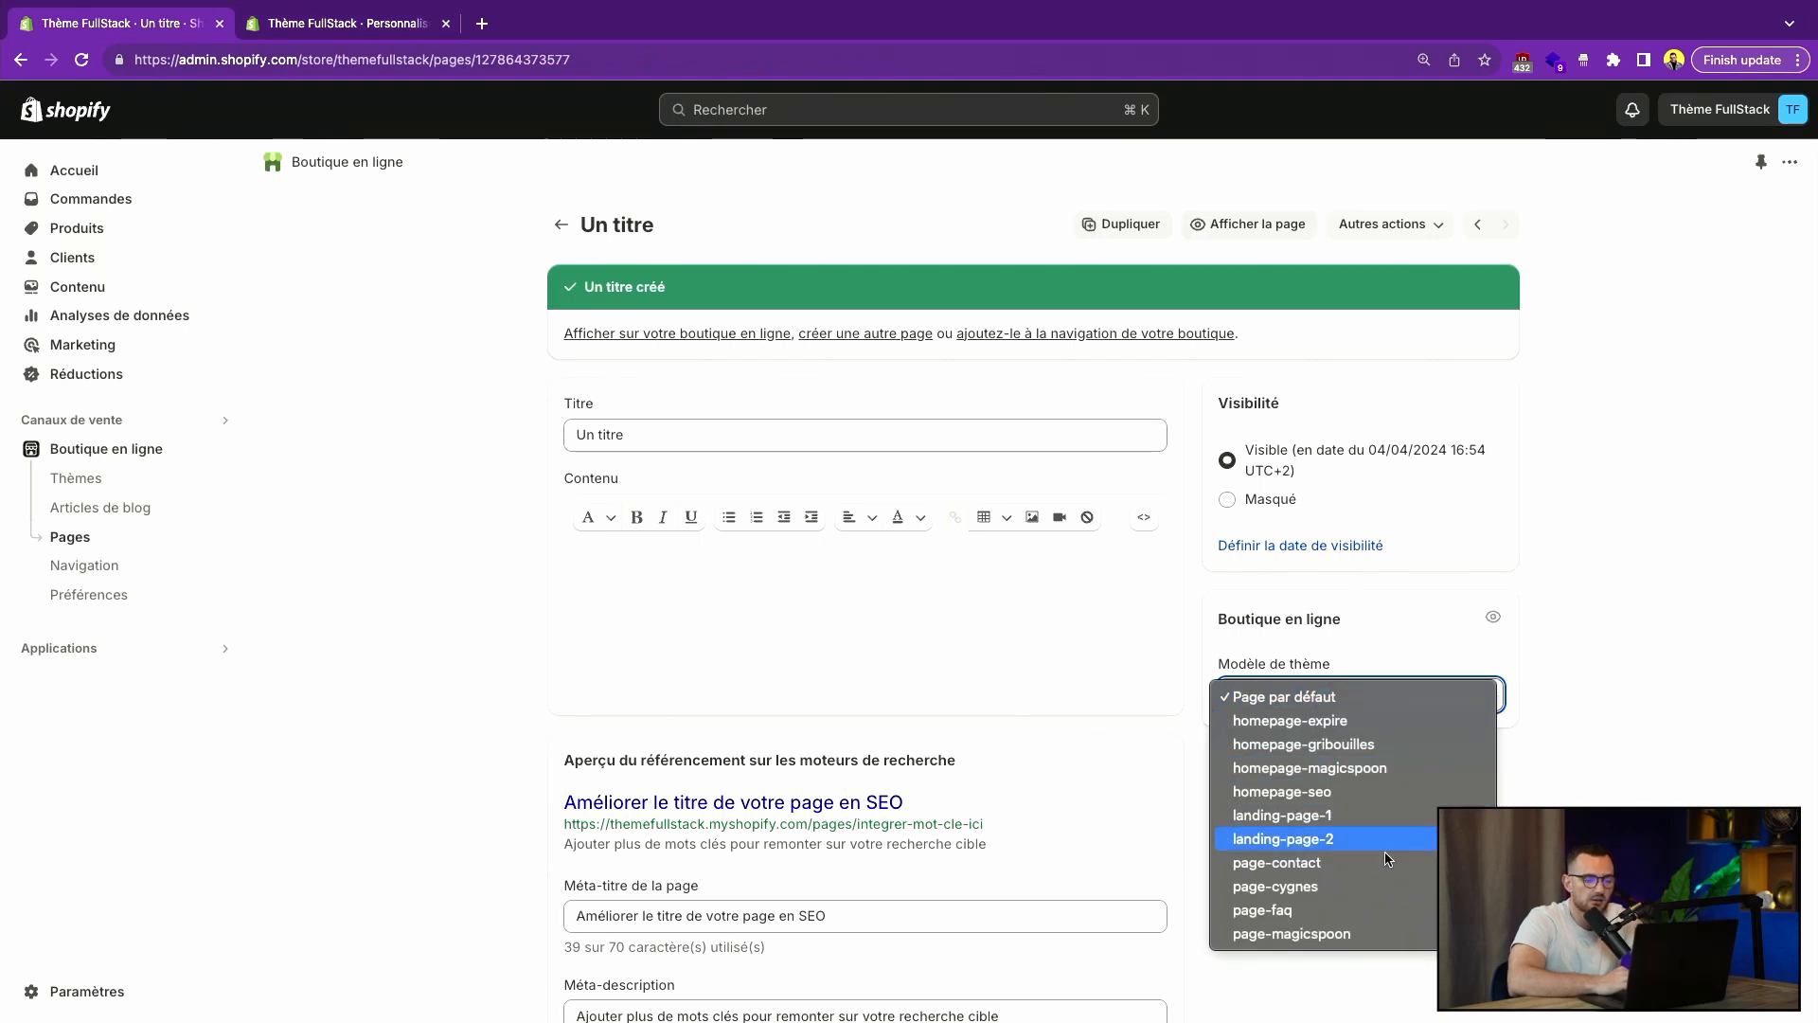
click(1378, 911)
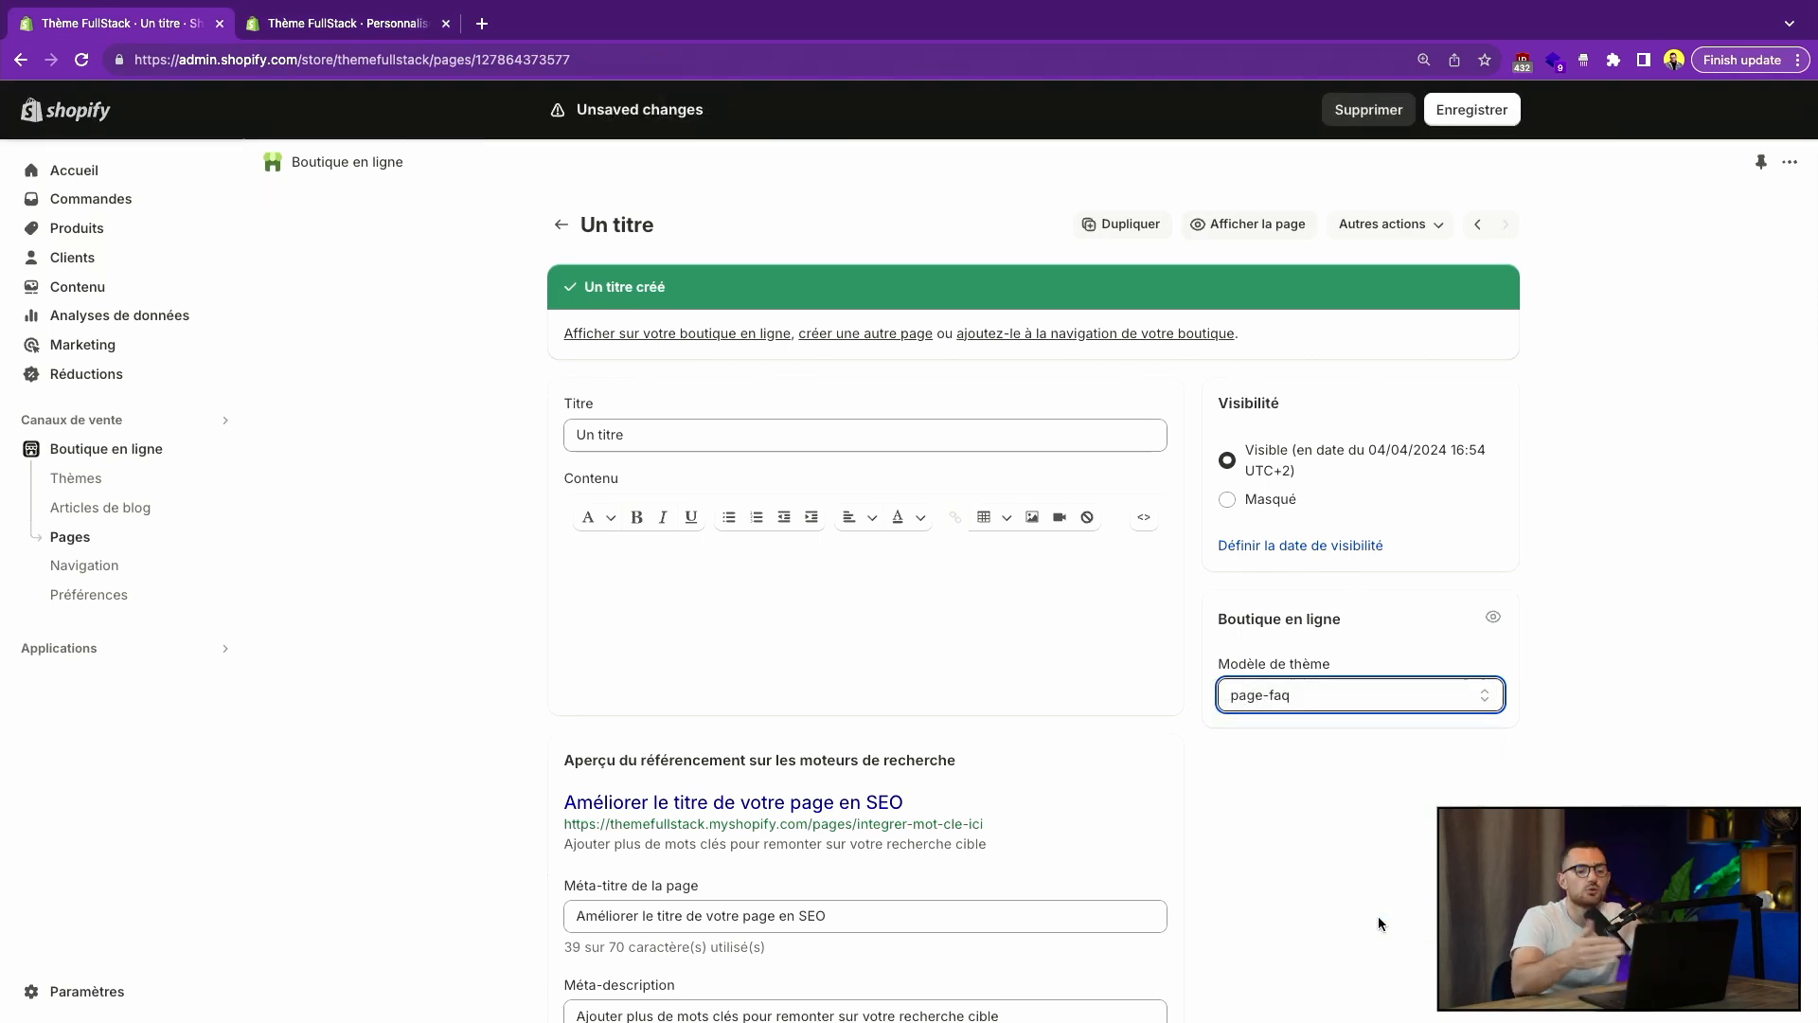
click(1370, 706)
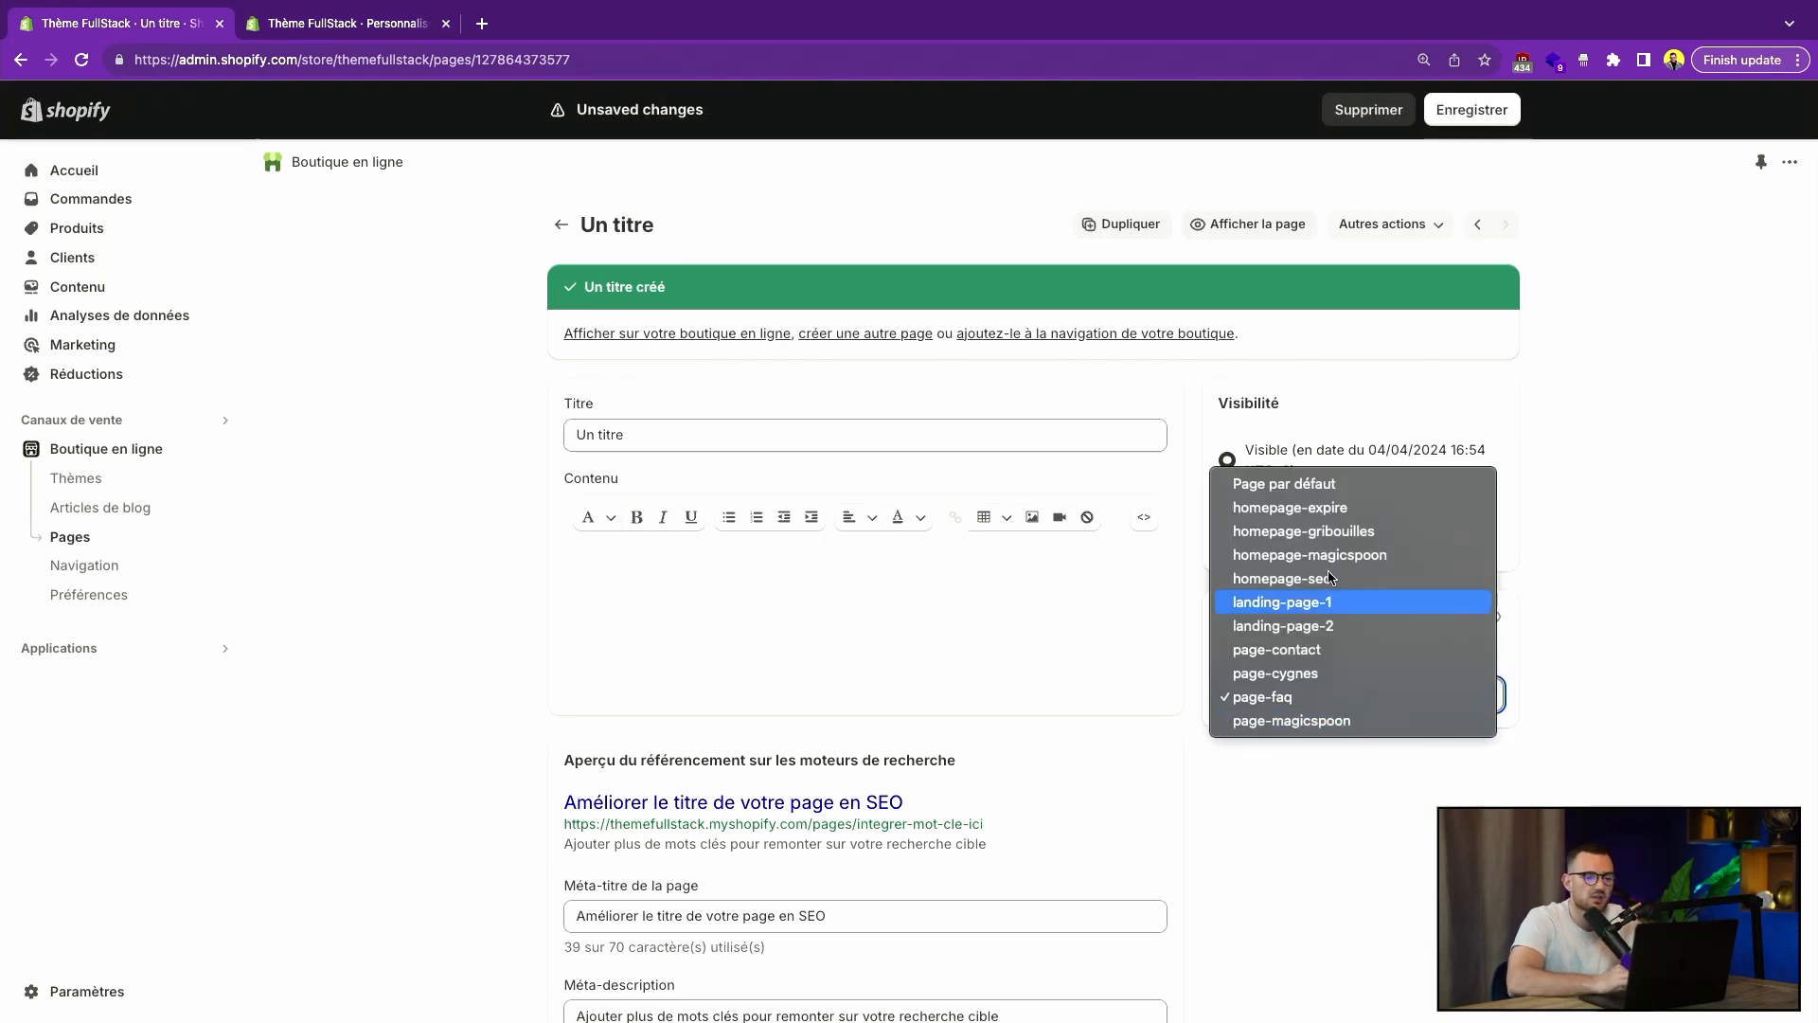
click(1314, 484)
key(ctrl+Tab)
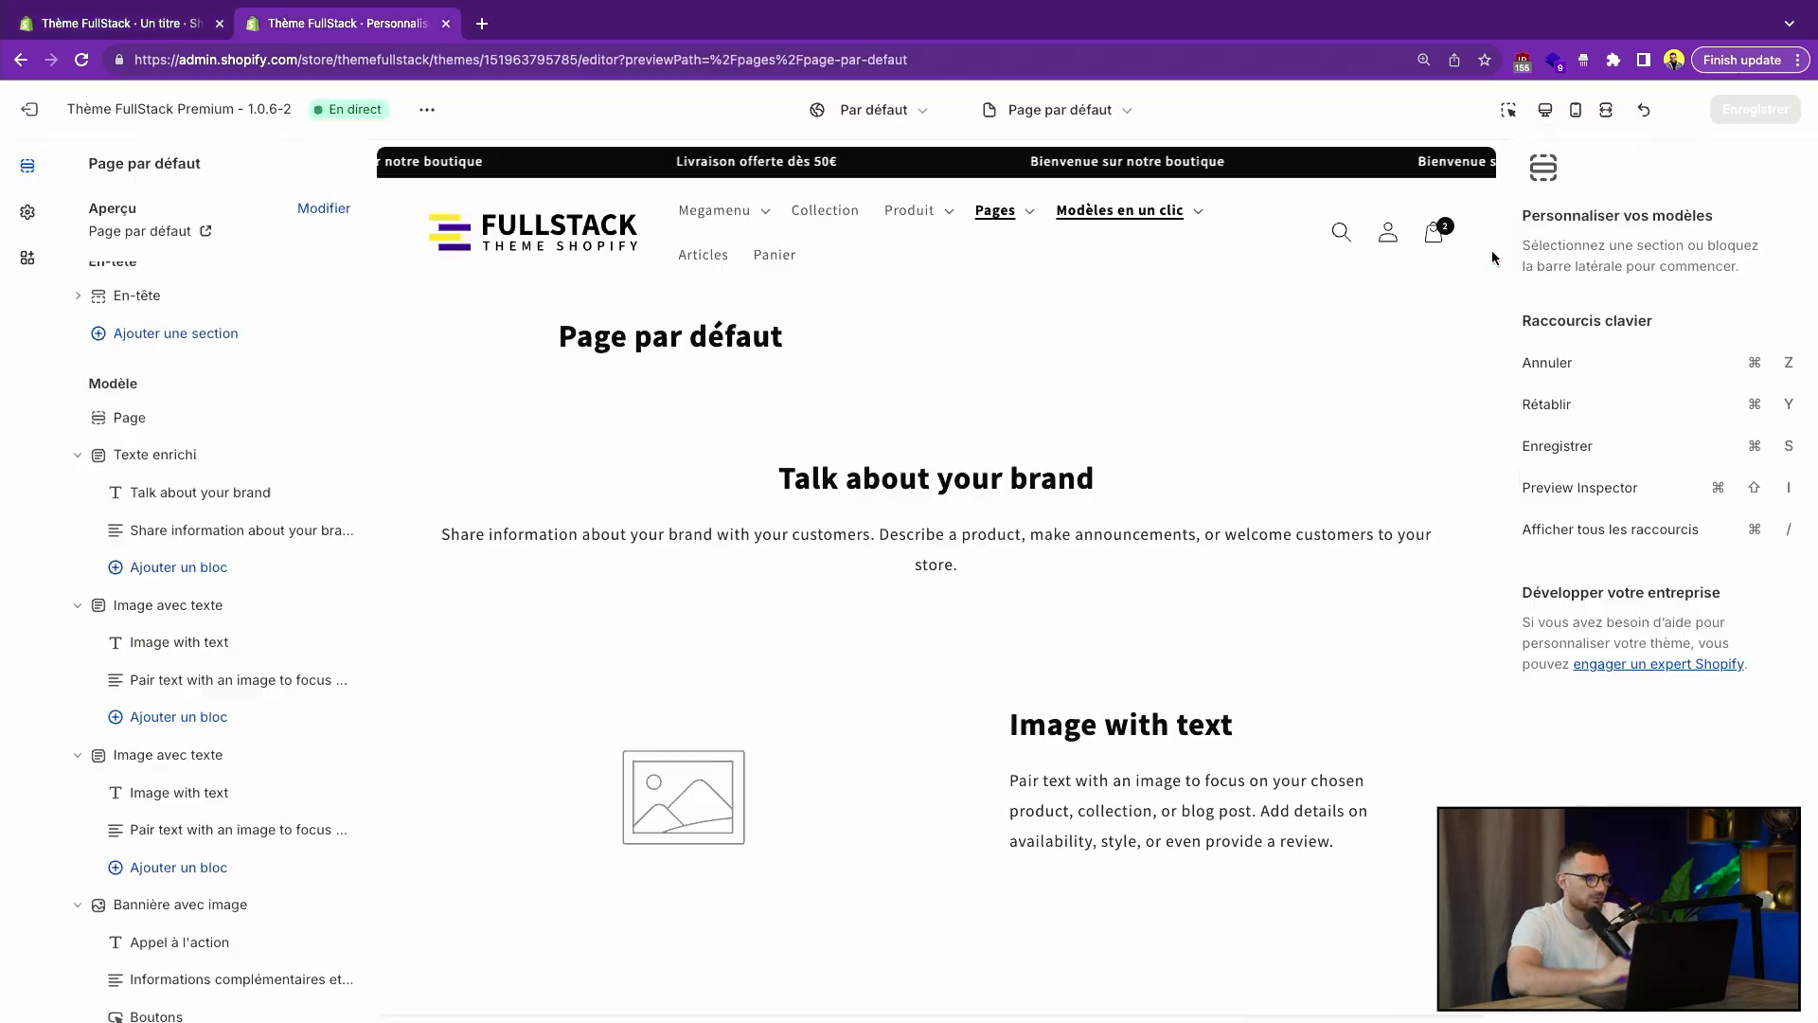
- Examine the settings of the template's "Texte enrichi" and "Page" sections
click(189, 459)
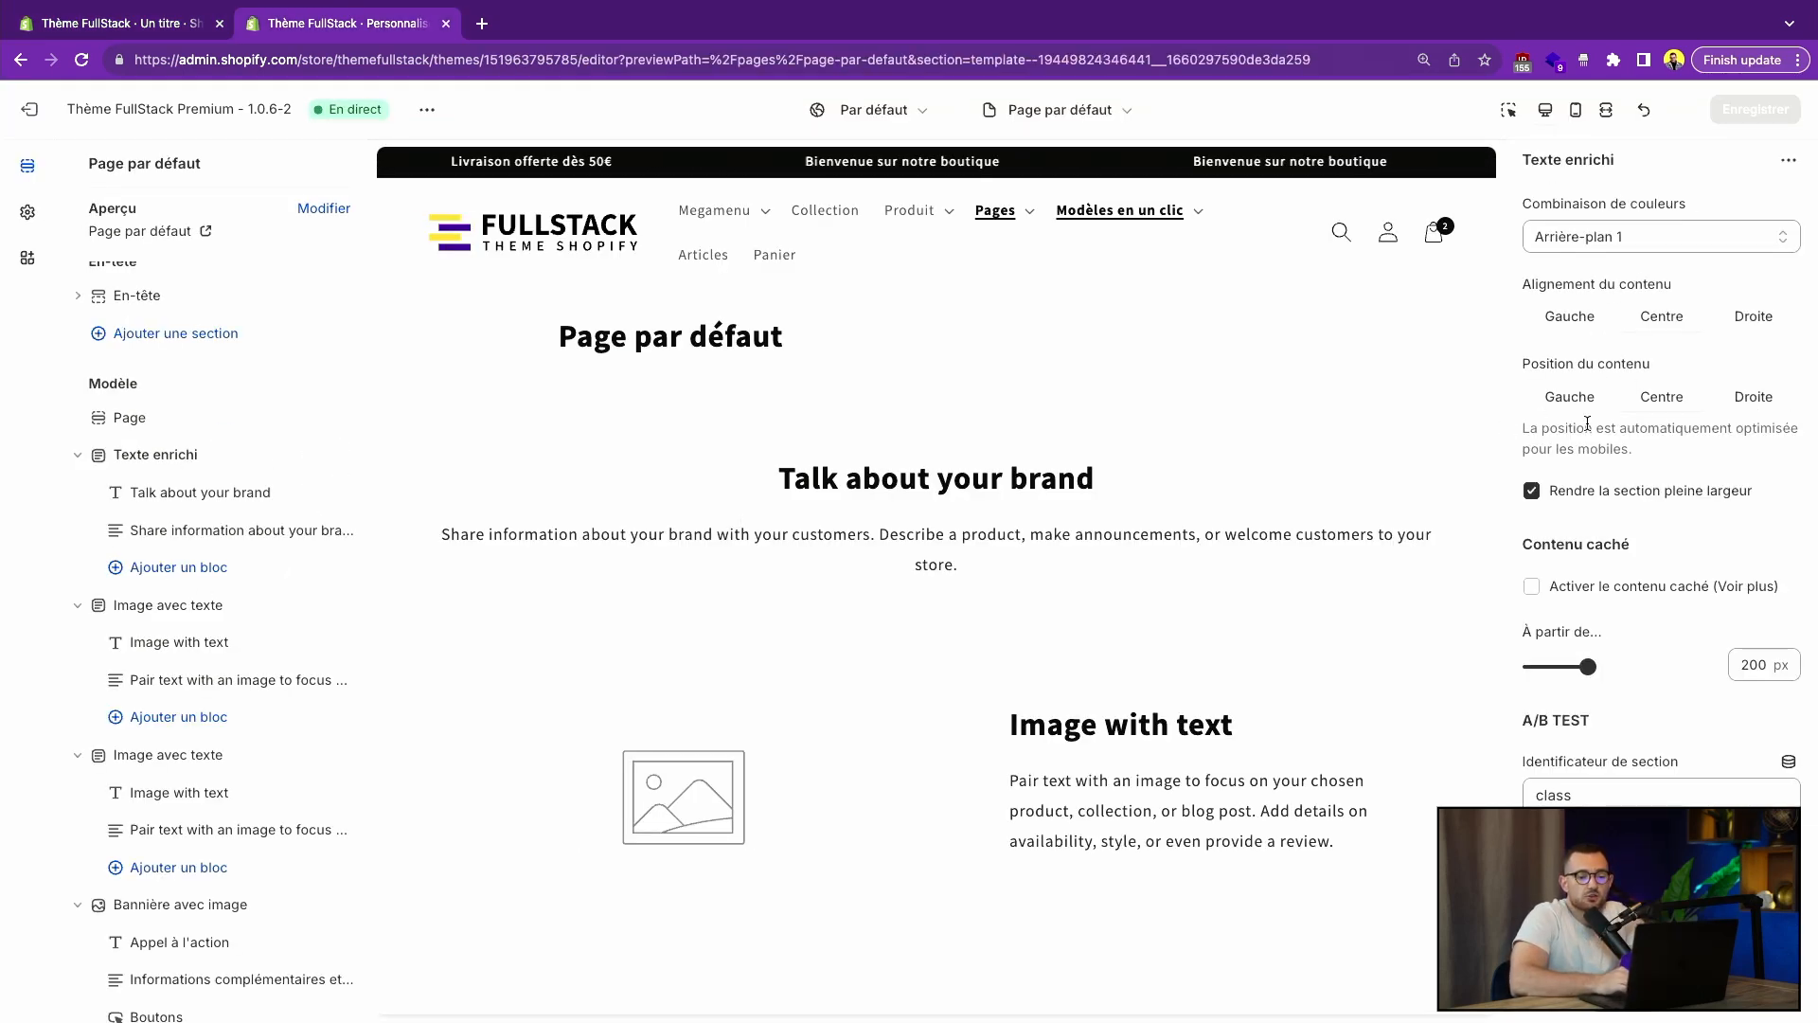
scroll(1587, 424, down, 3)
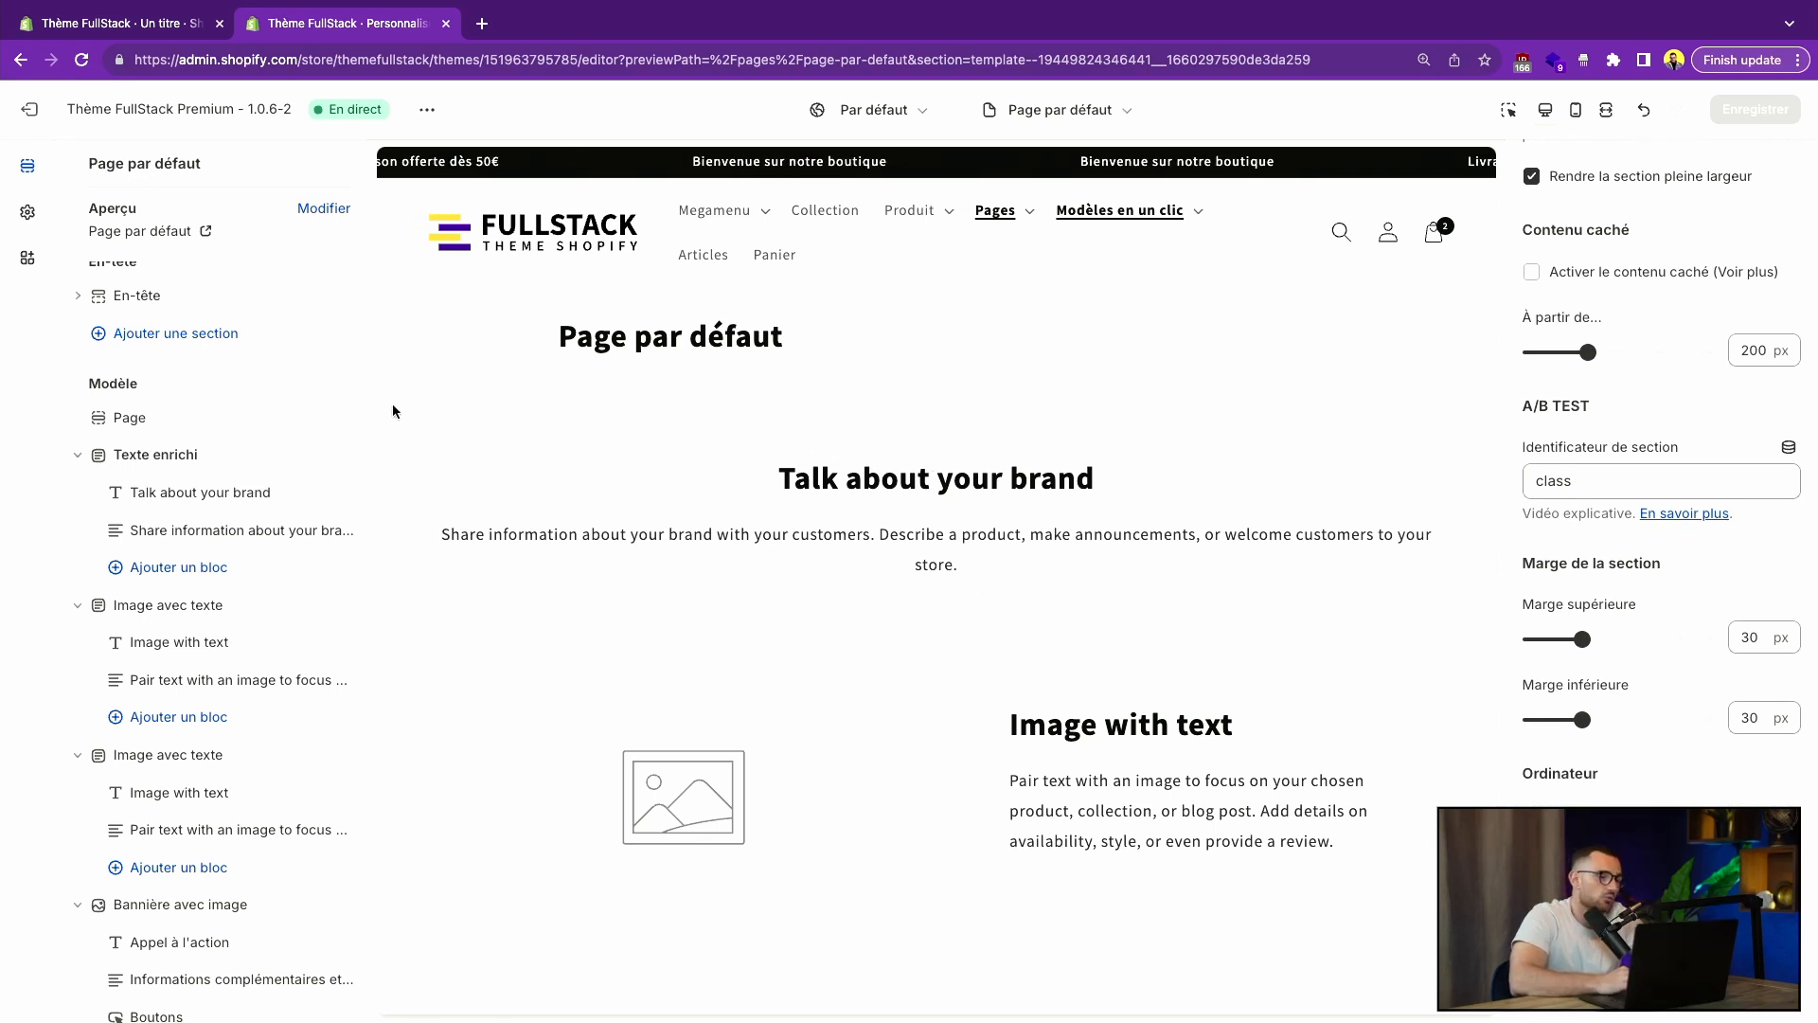
click(142, 418)
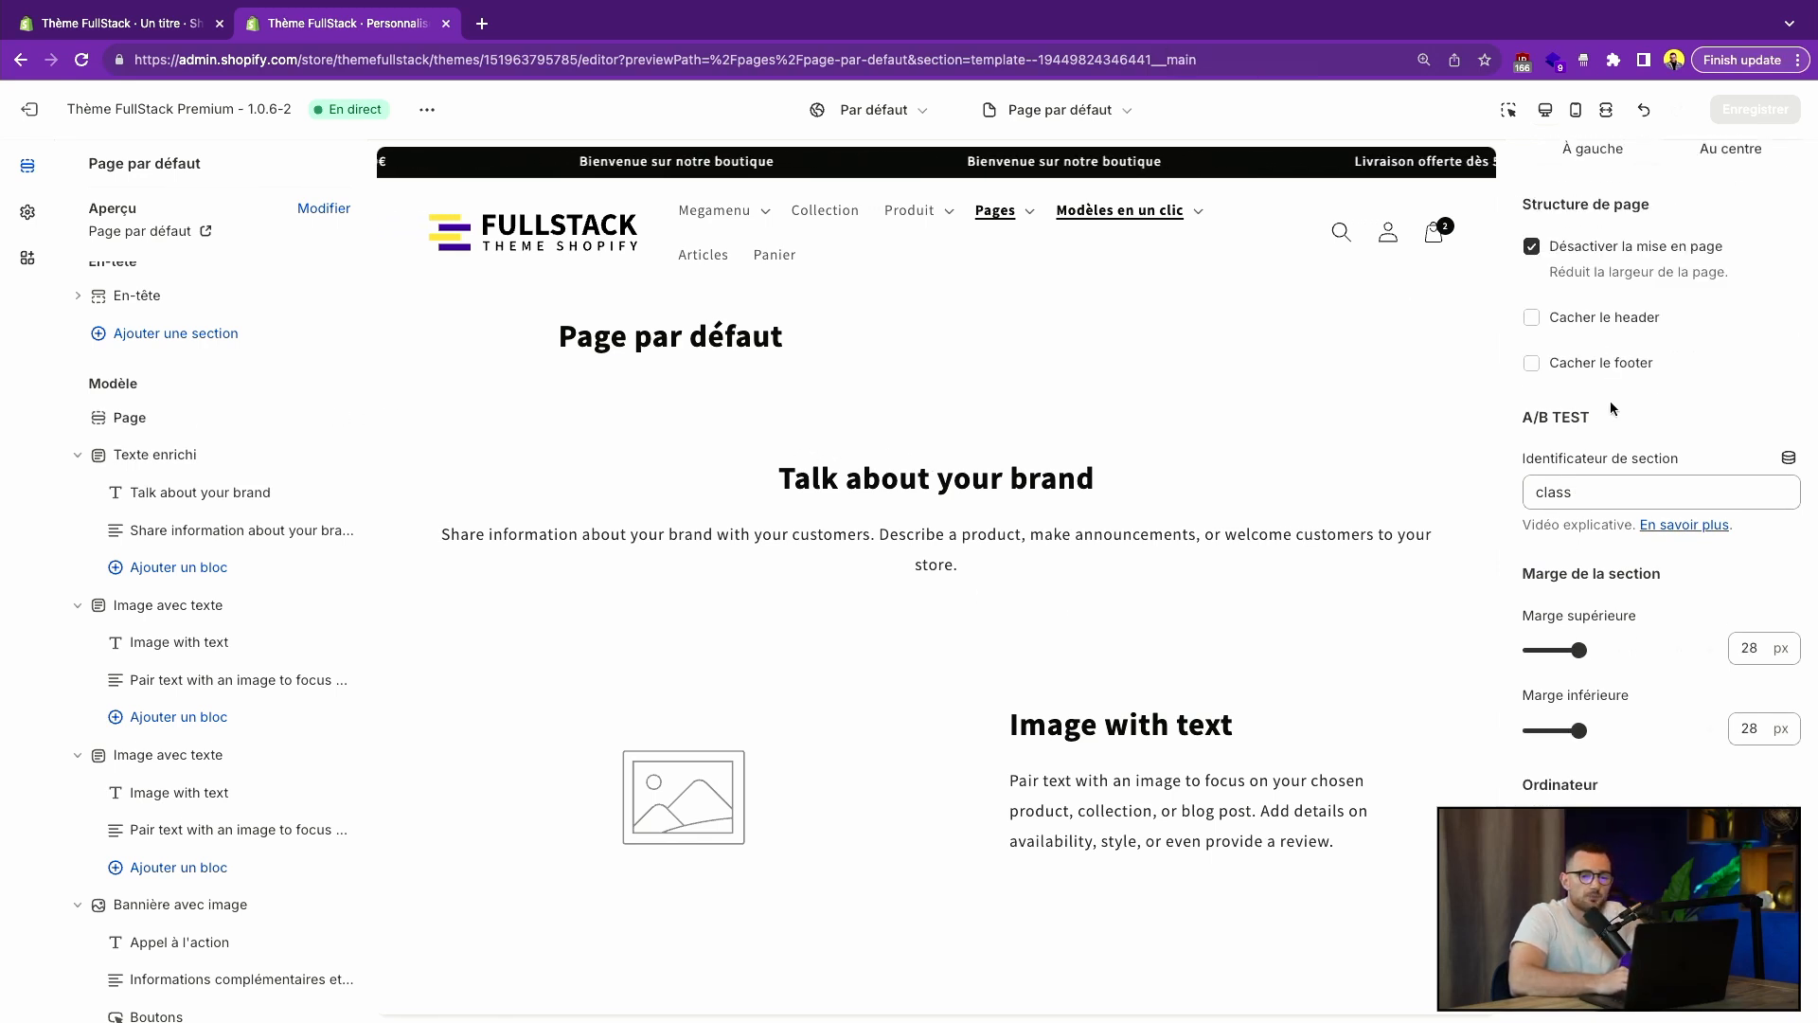
scroll(1609, 401, up, 3)
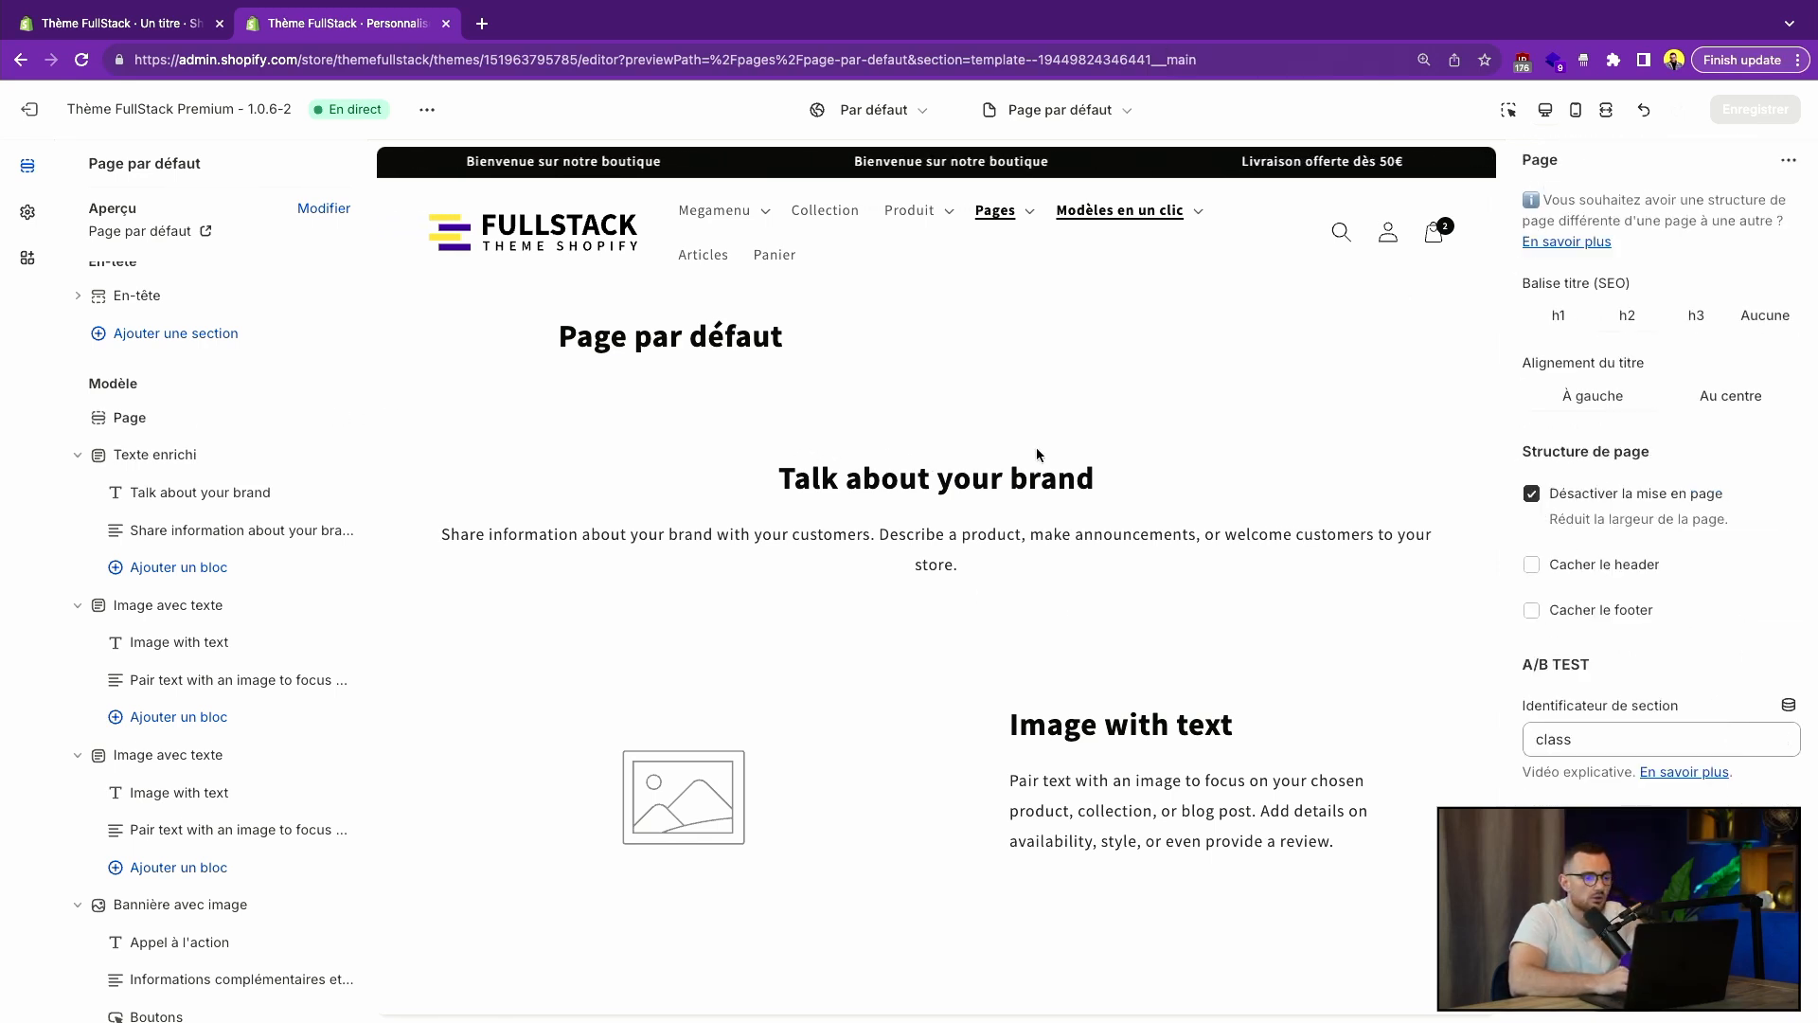
- Try hiding the template's "Page" section, restore it, and compare its title and content area with the page's admin fields
mouse_move(236, 419)
click(338, 419)
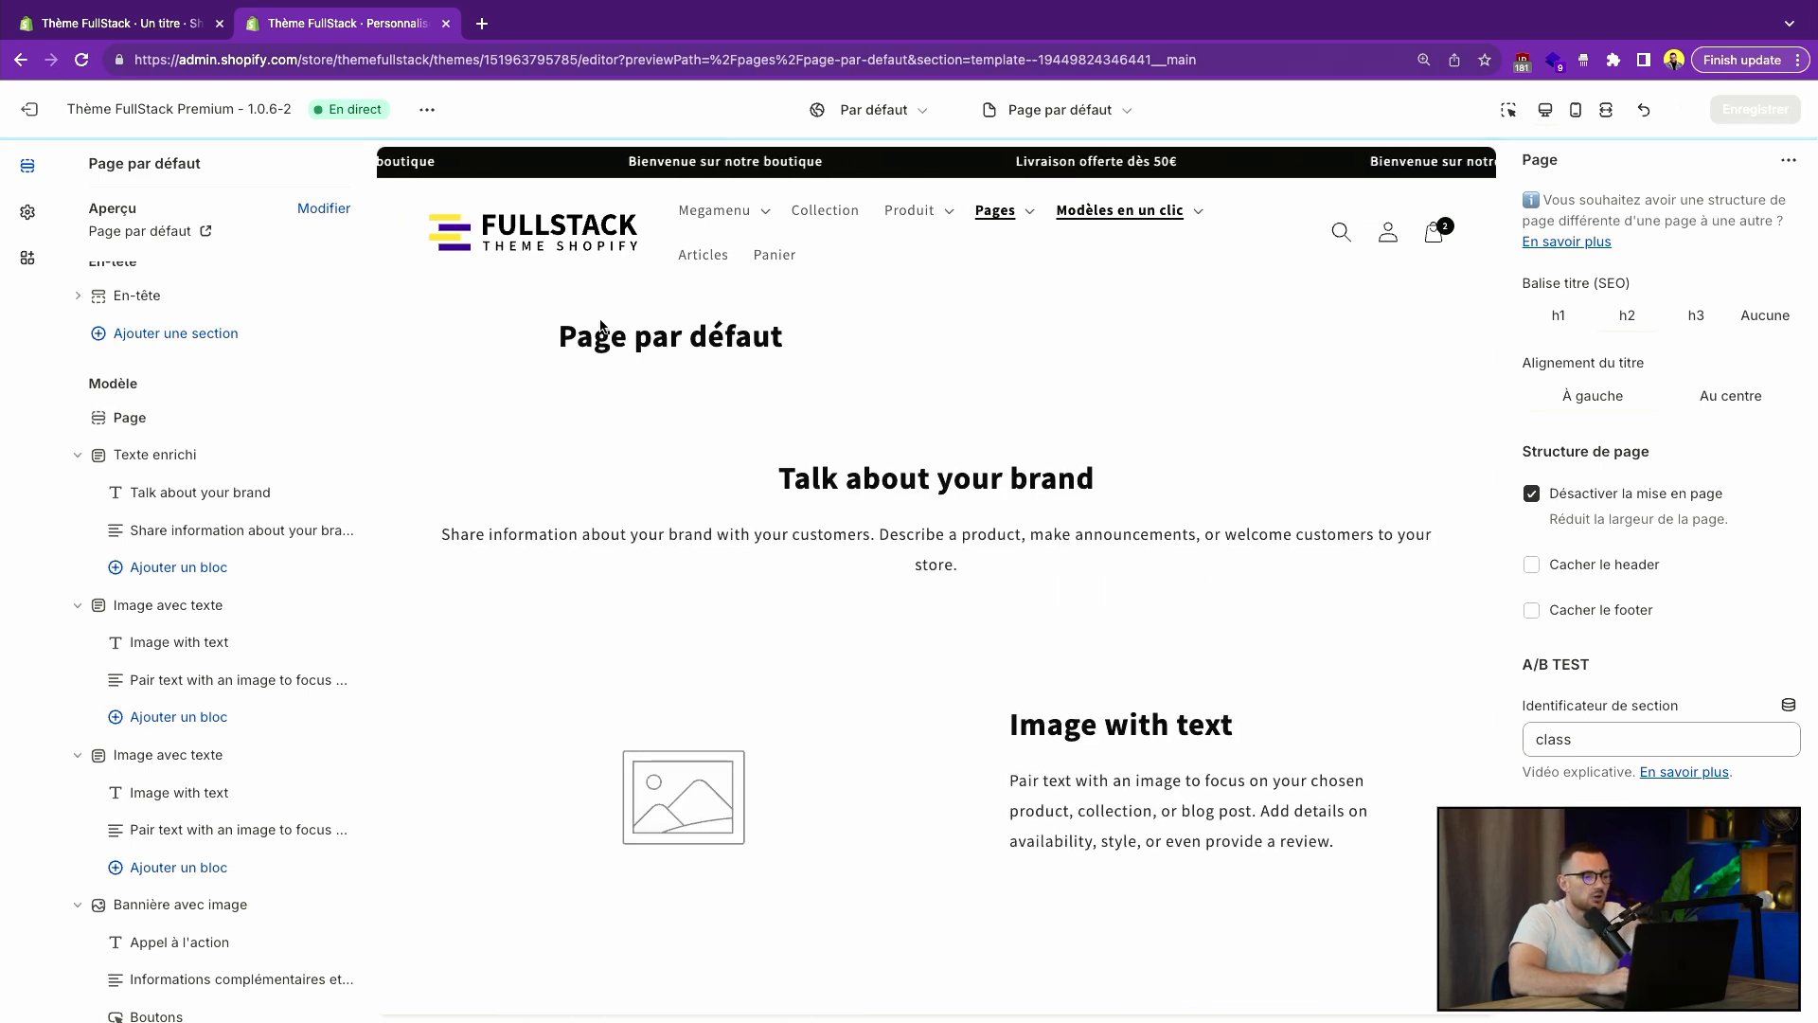
drag(562, 339, 781, 331)
click(776, 326)
key(ctrl+Tab)
click(850, 546)
key(ctrl+Tab)
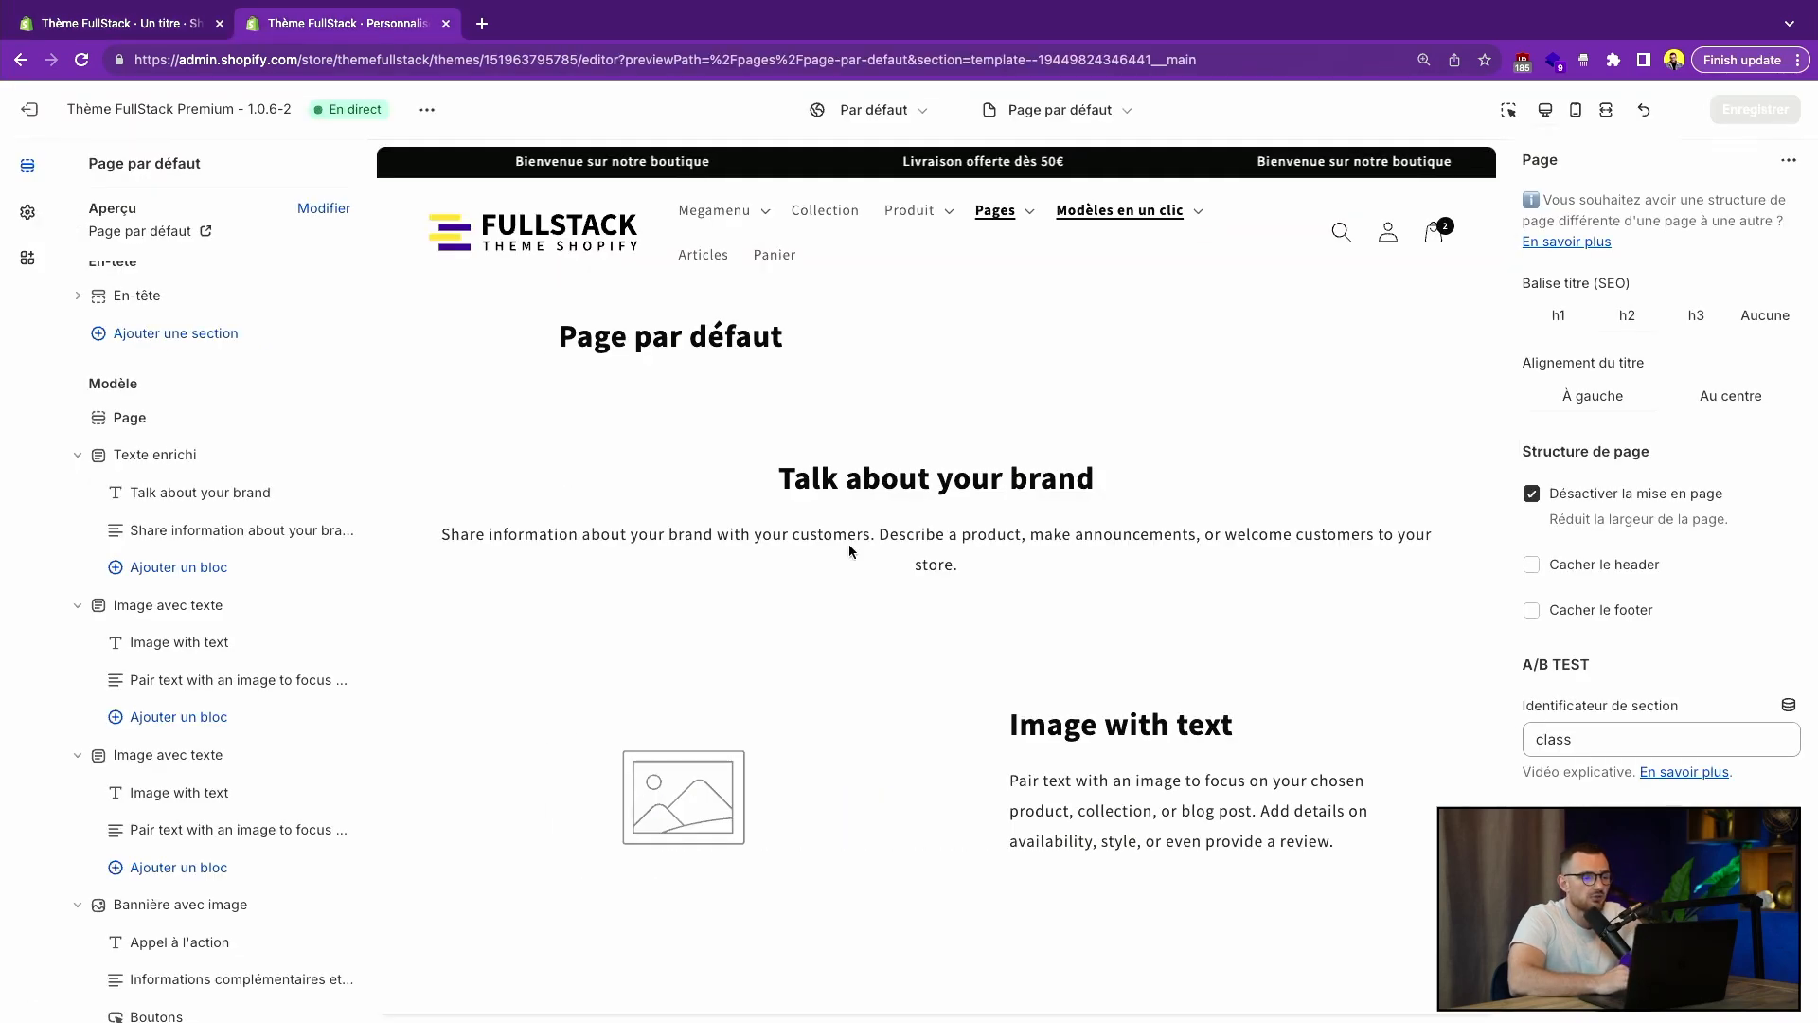
- Hide the "Page" section of the default page template and review the remaining sections down to the footer
click(339, 417)
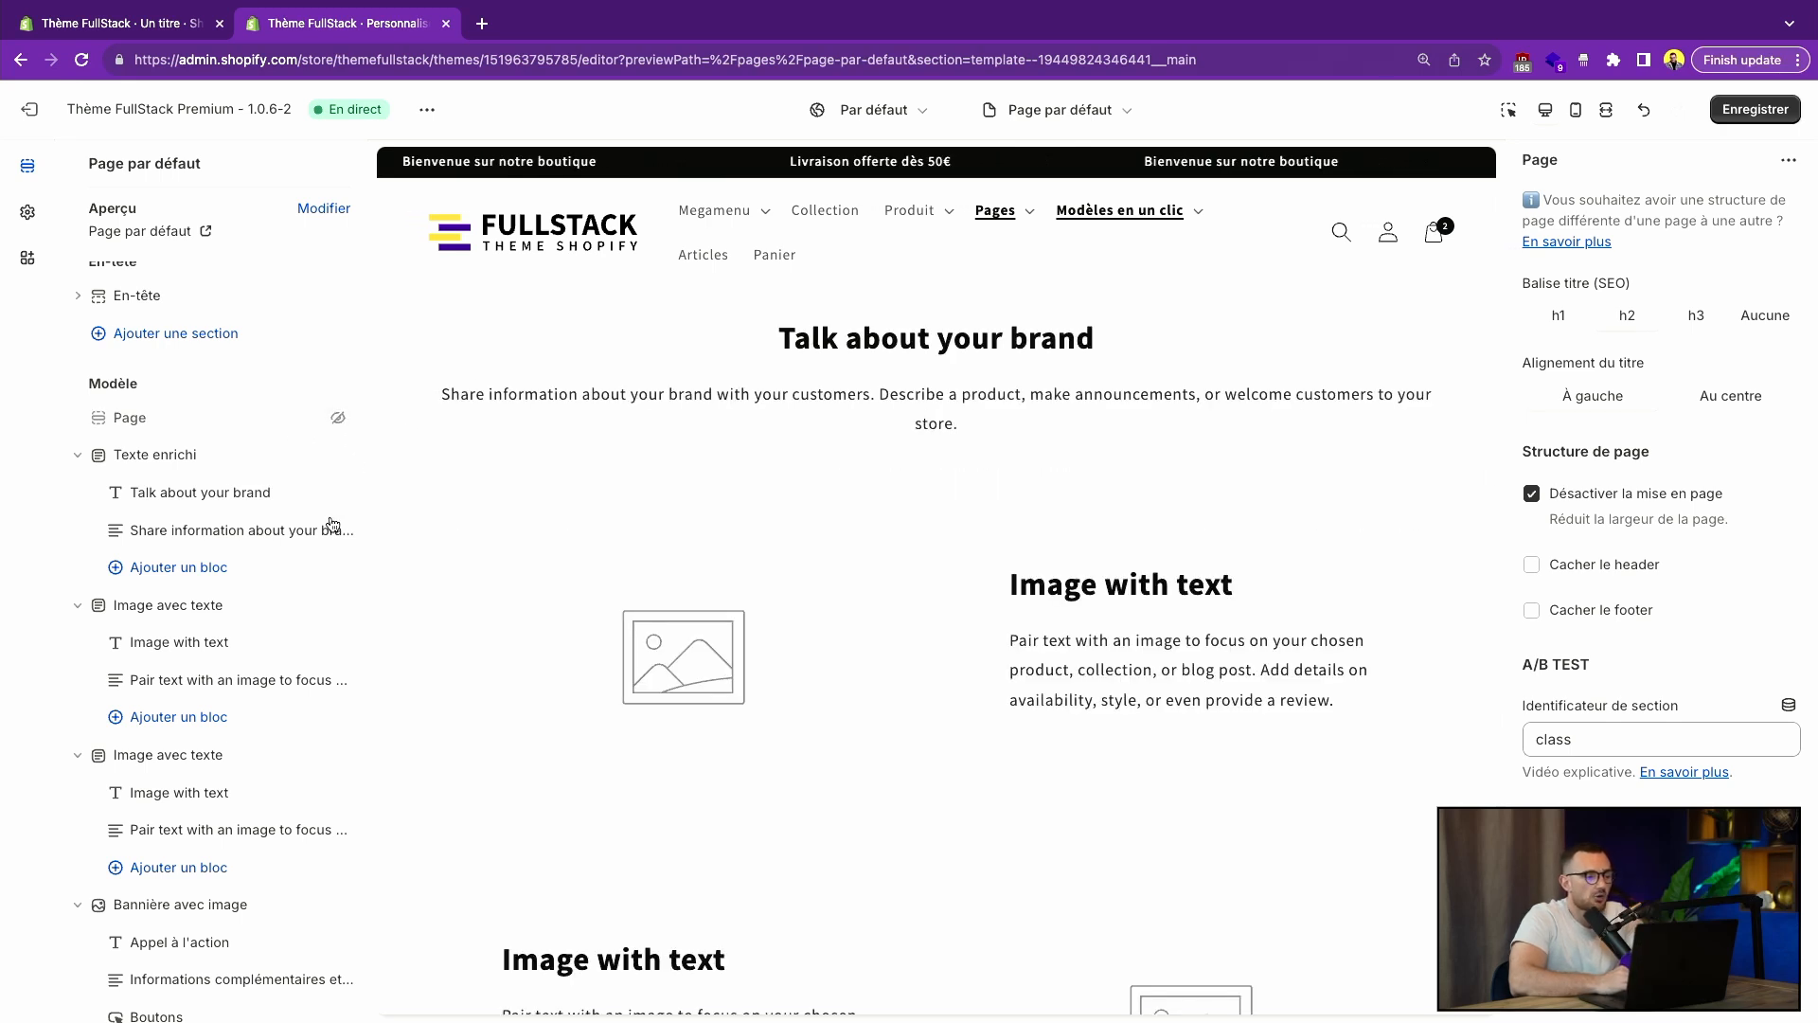
drag(674, 284, 1152, 671)
scroll(1151, 674, down, 15)
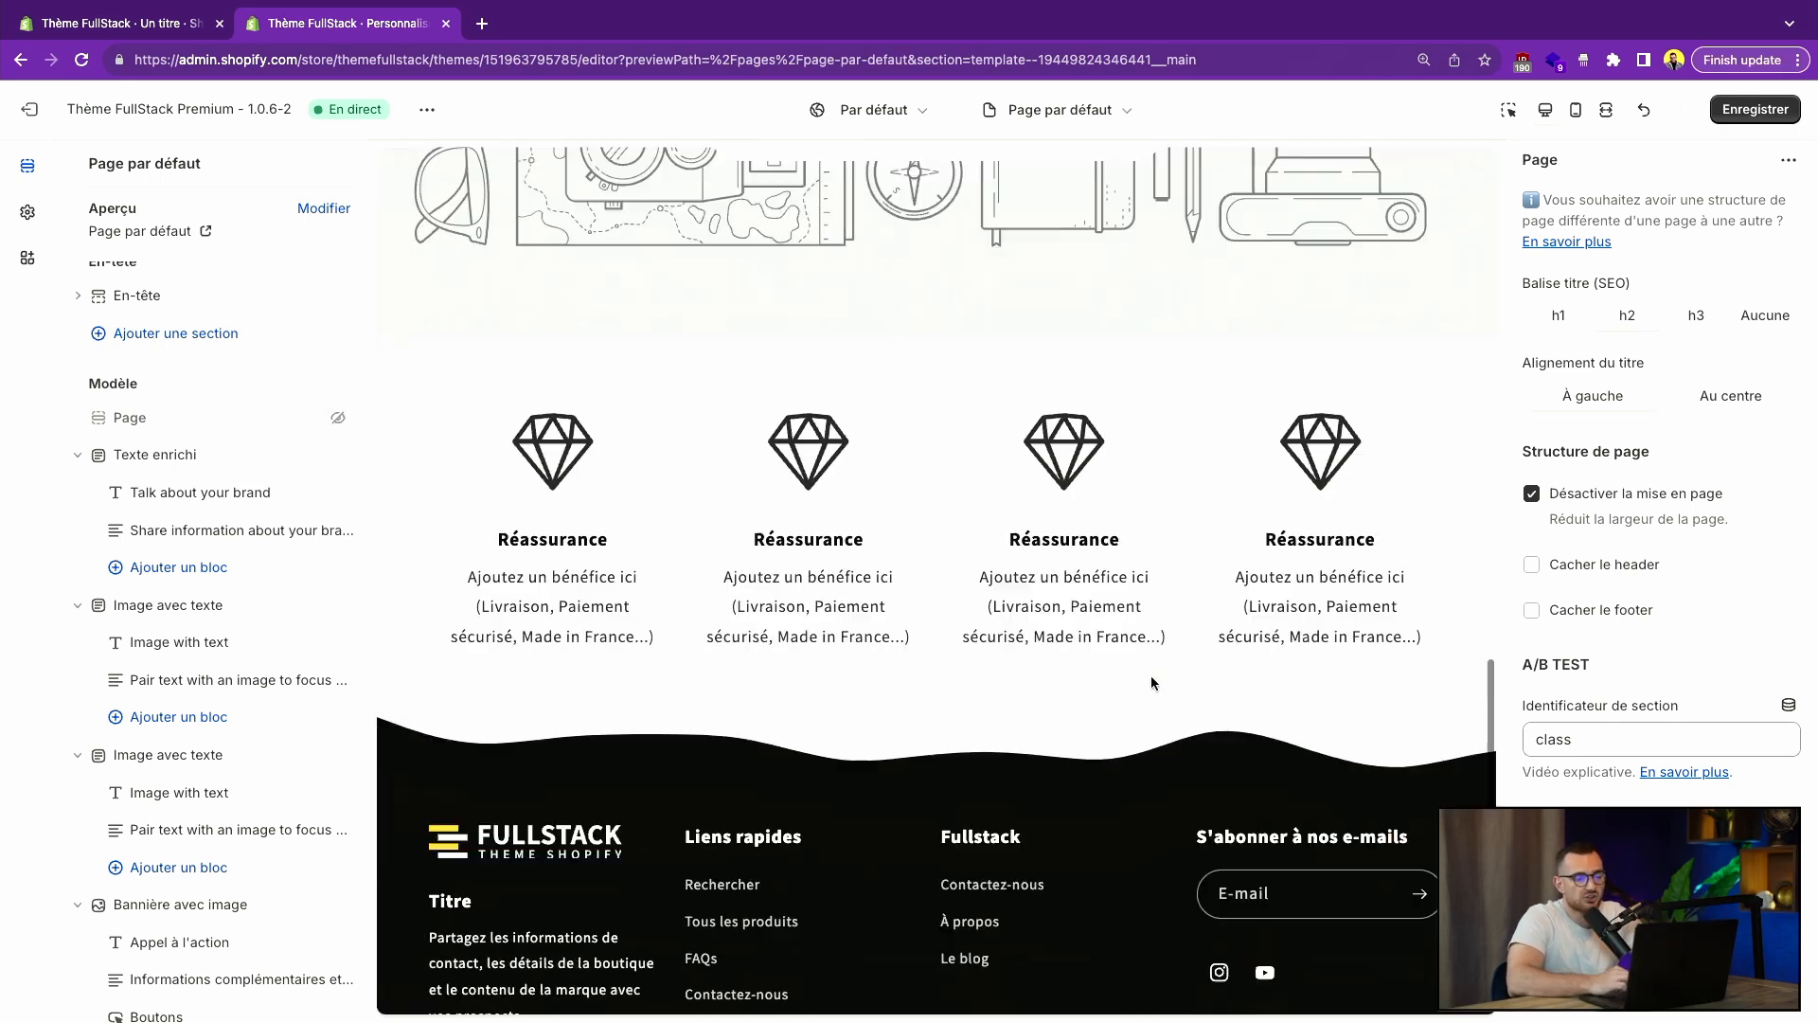
scroll(1151, 674, up, 8)
scroll(1151, 675, up, 8)
click(864, 297)
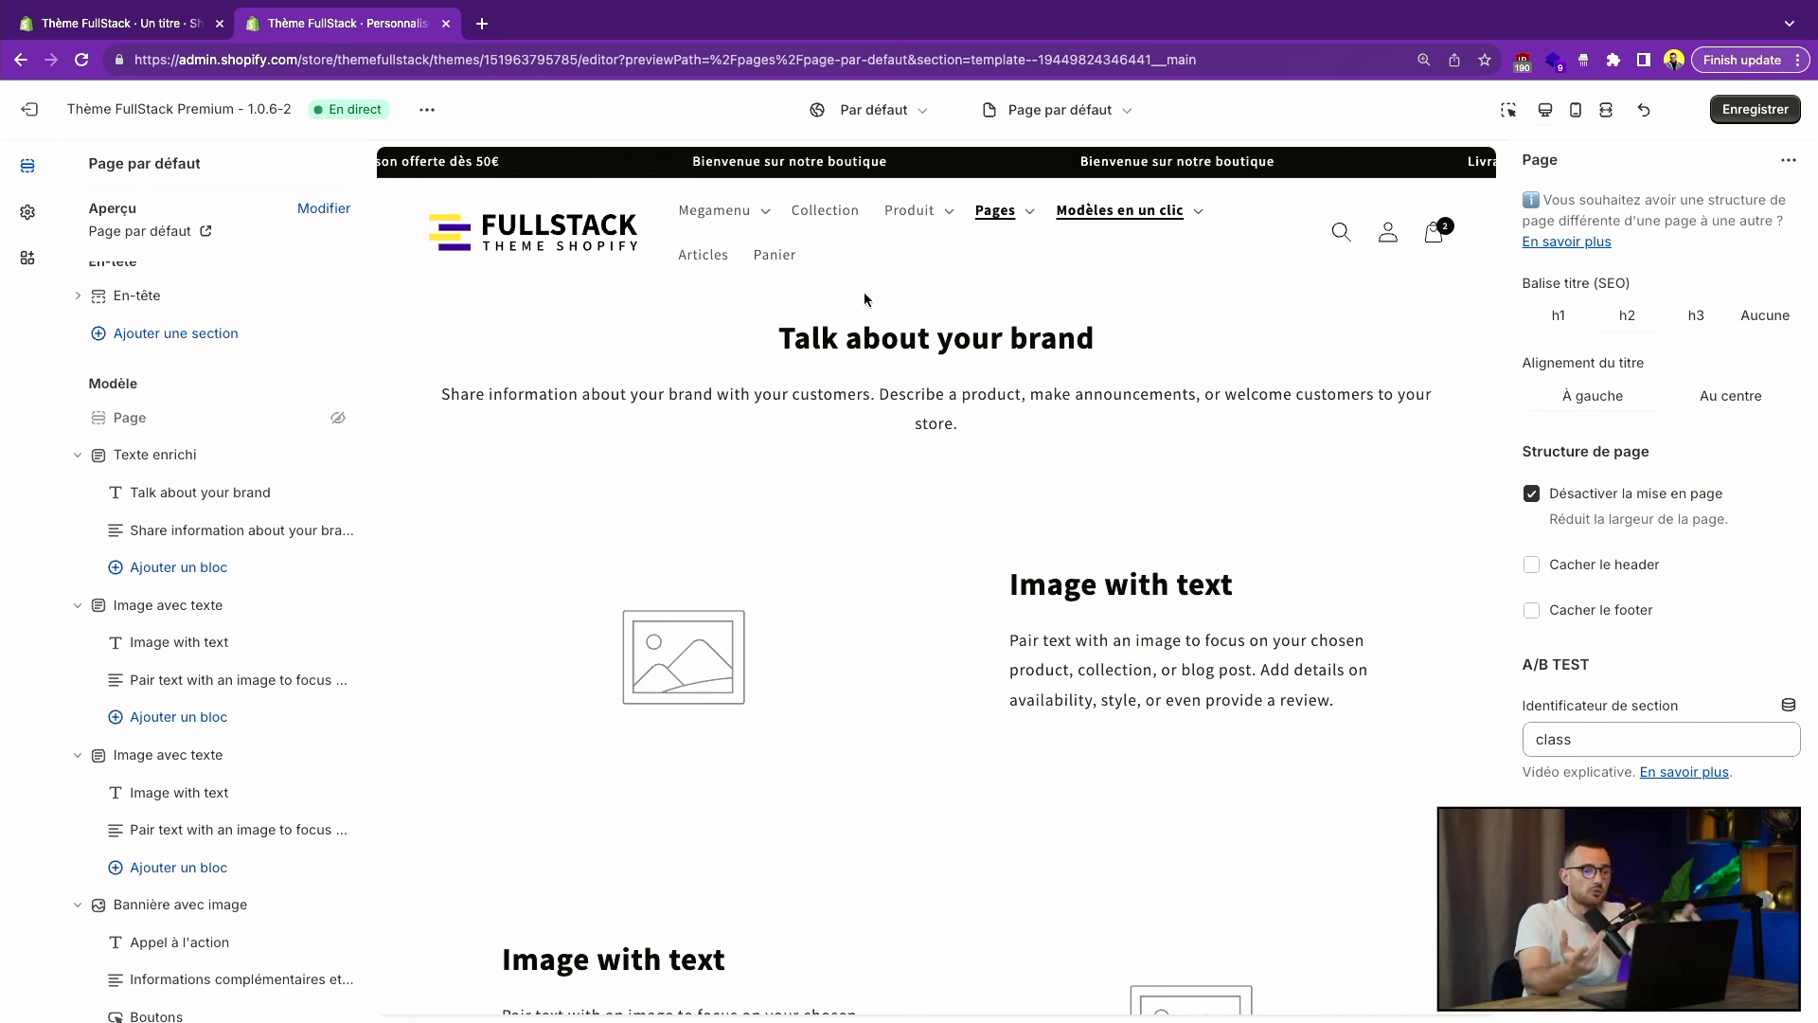
- Browse the sections that can be added to the template without adding one, and highlight the first image-with-text paragraph in the preview
scroll(250, 821, down, 3)
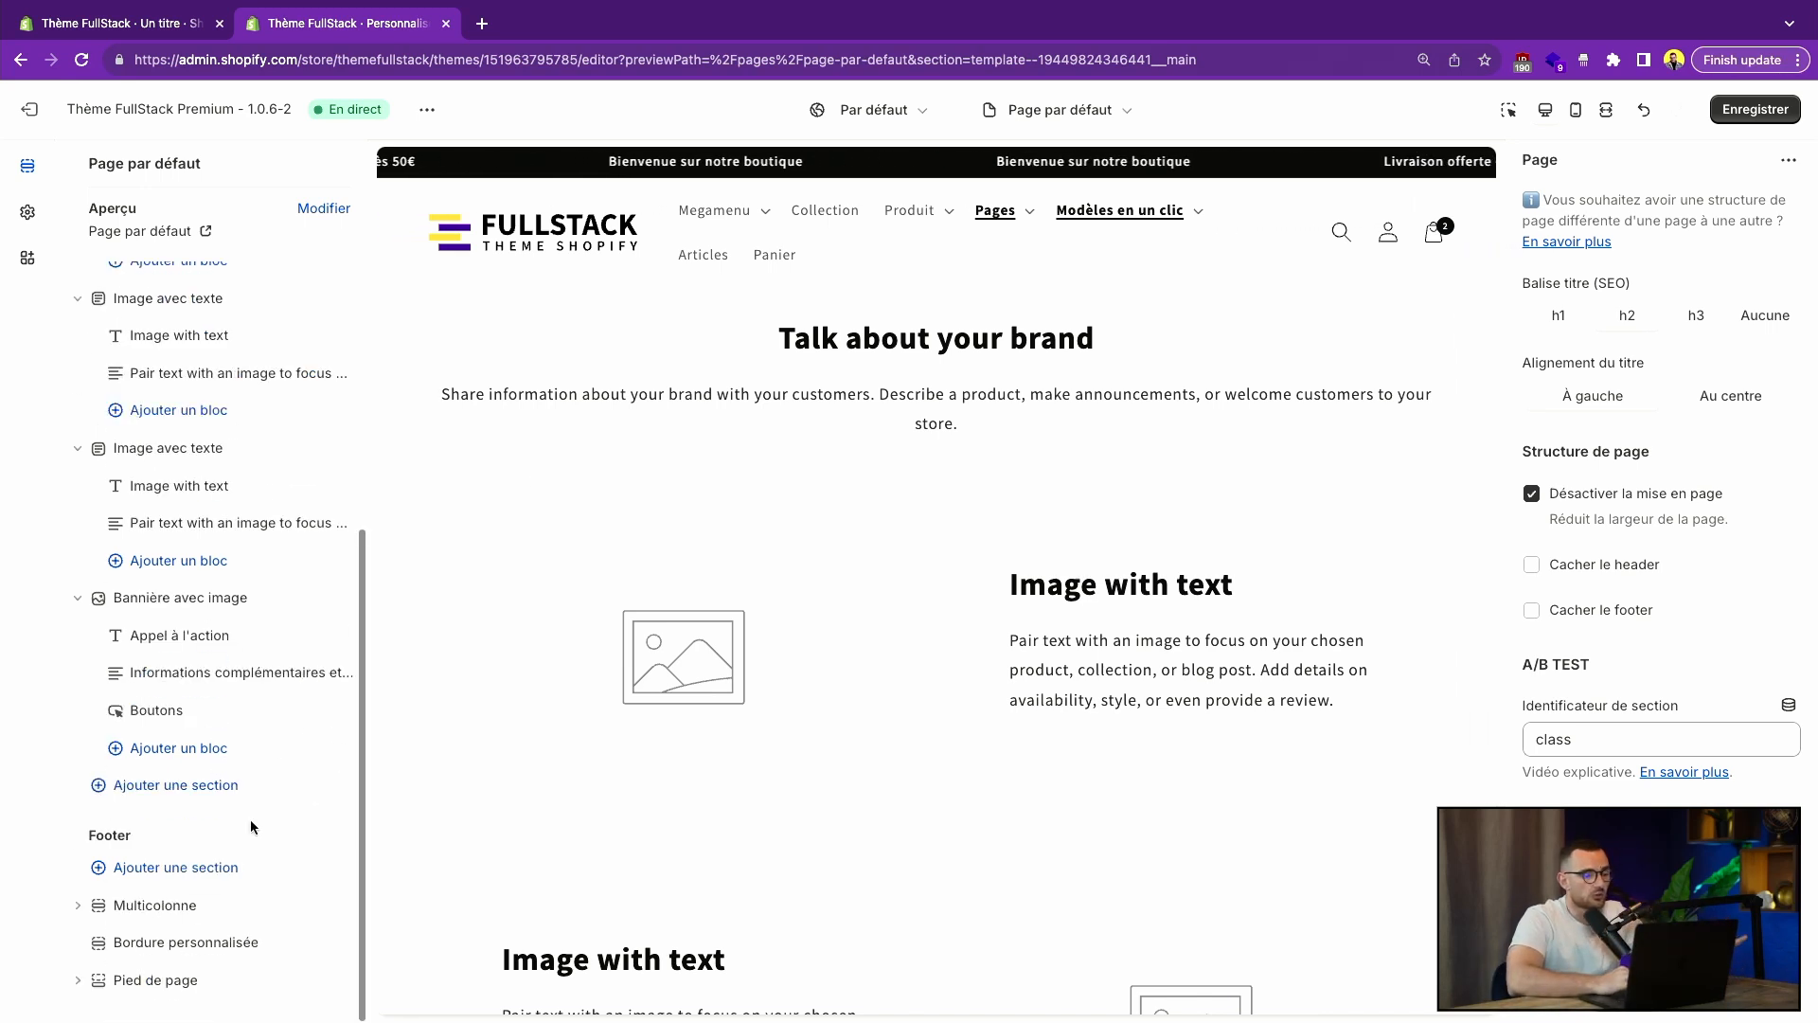
click(176, 785)
scroll(540, 727, down, 3)
click(1180, 594)
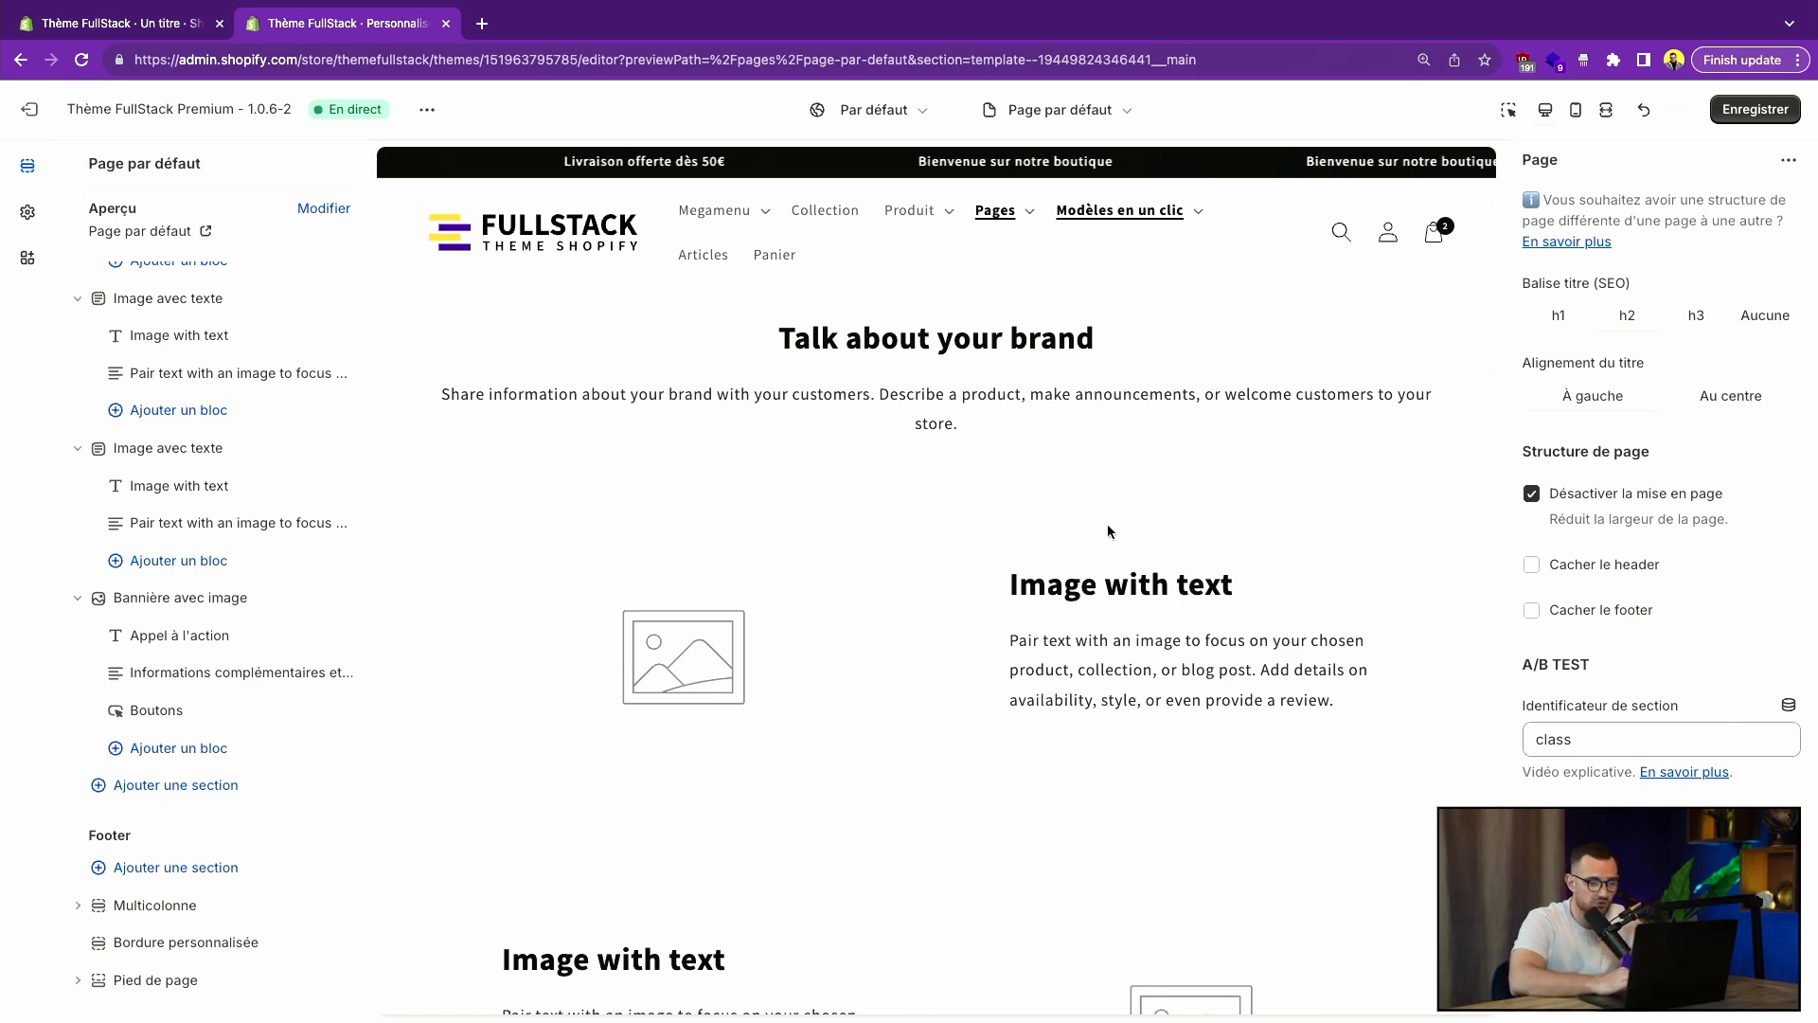
triple_click(1151, 683)
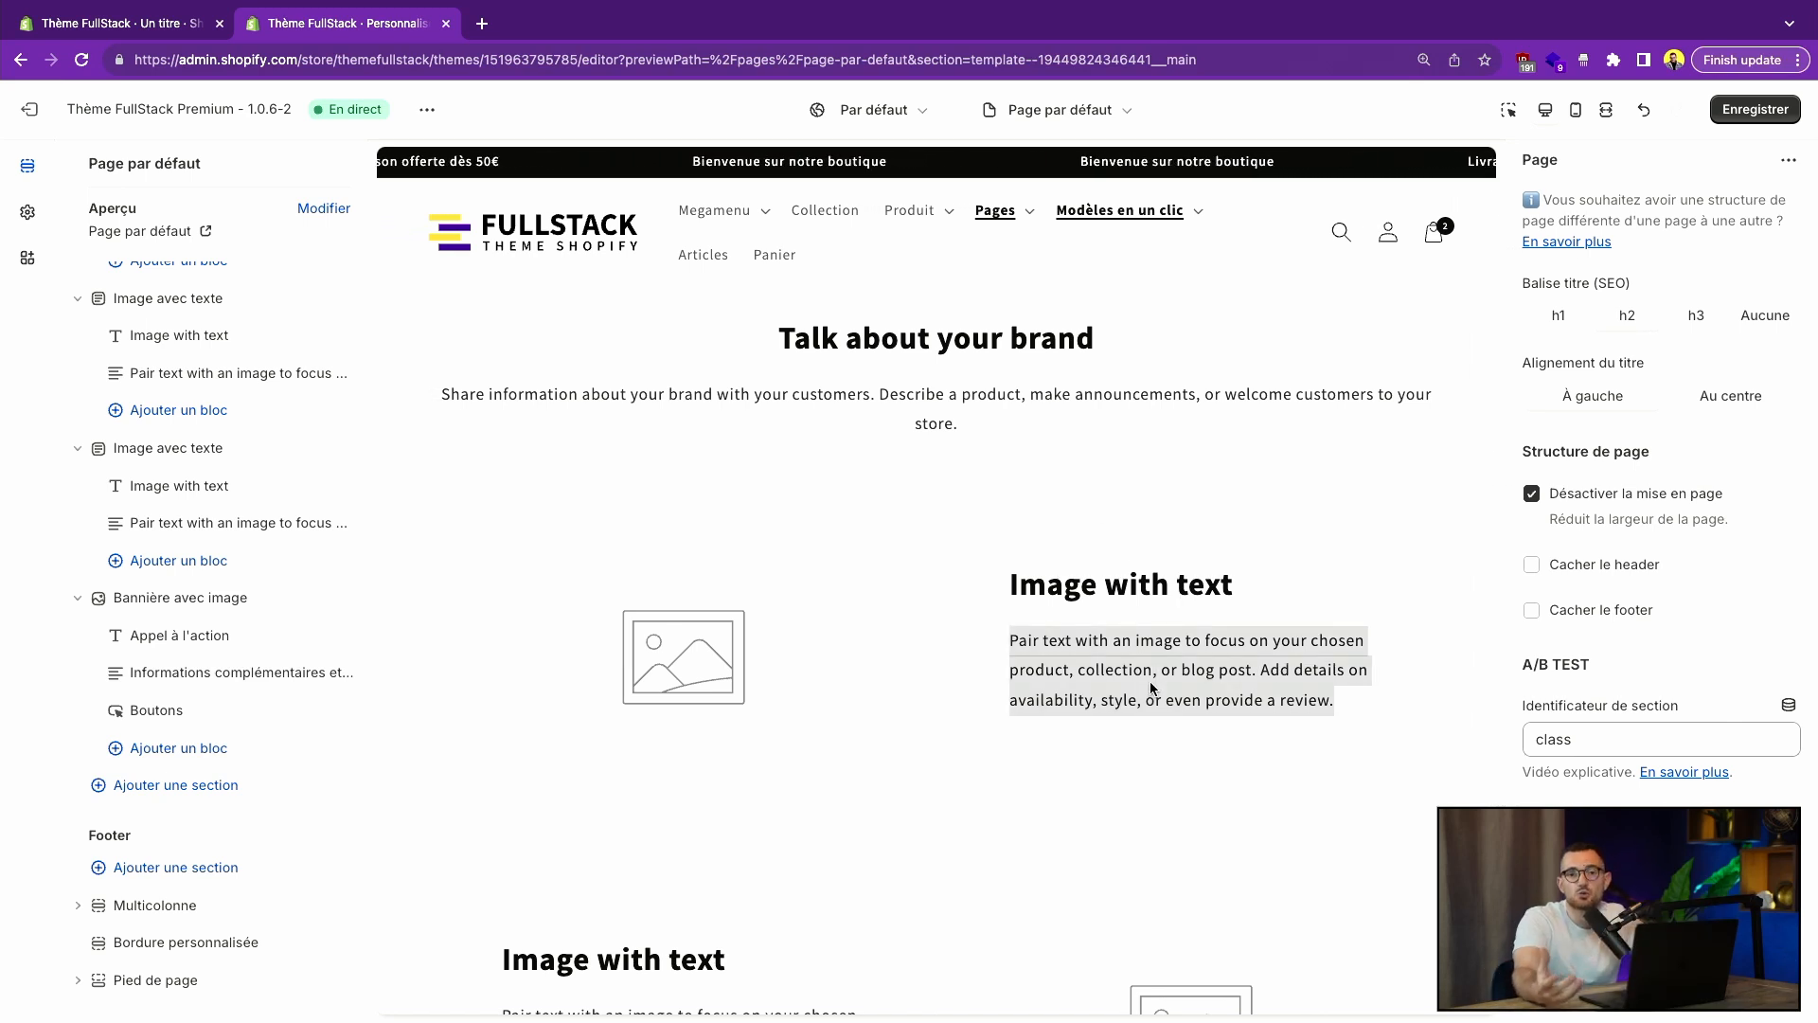